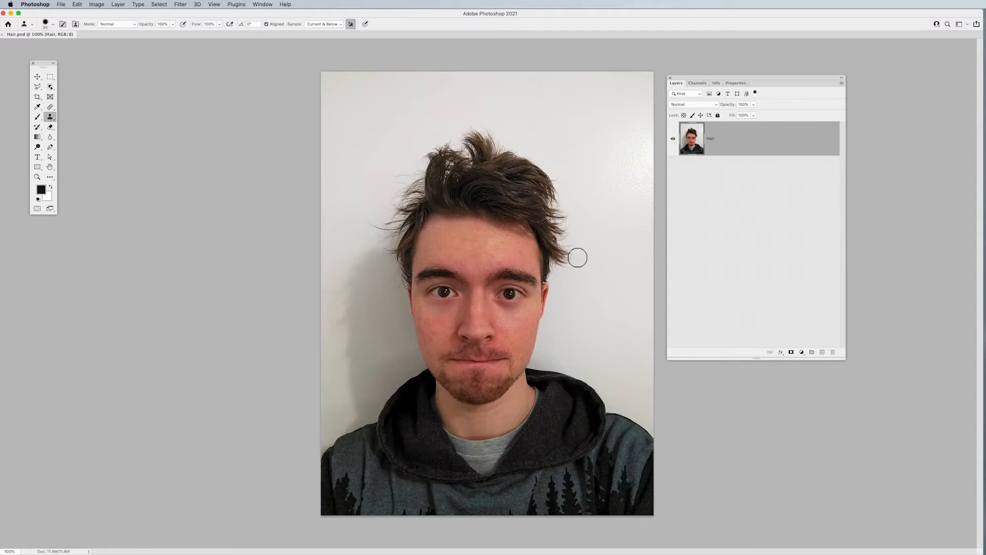
Use Select Subject on the portrait with the Object Selection tool and open the selection in Select and Mask
{"action": "left_click", "coordinate": [50, 85]}
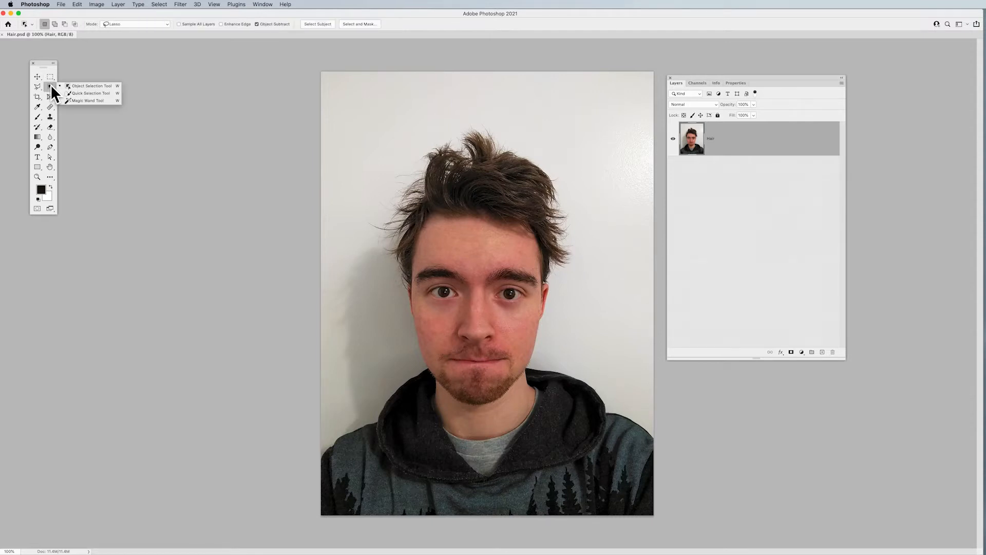
{"action": "left_click", "coordinate": [94, 85]}
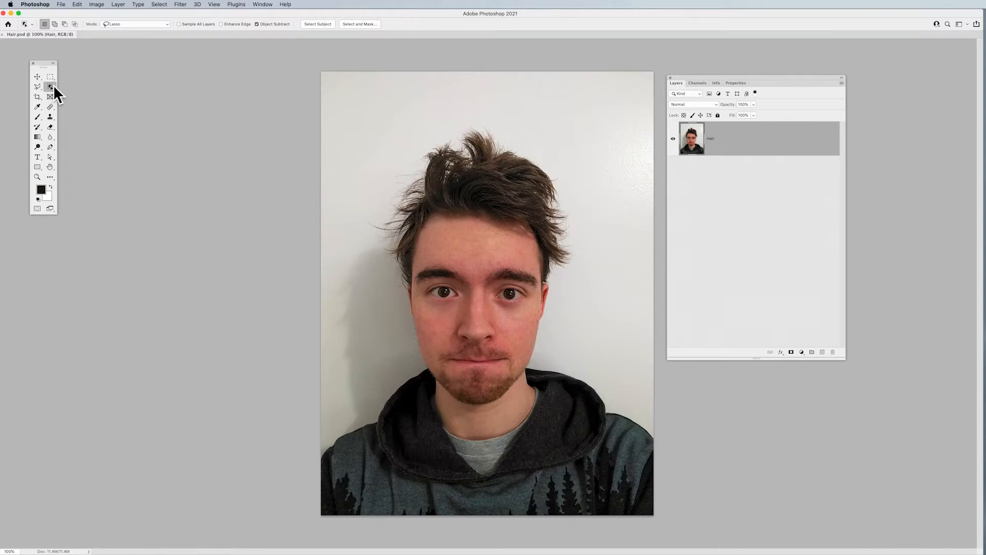
{"action": "left_click", "coordinate": [316, 24]}
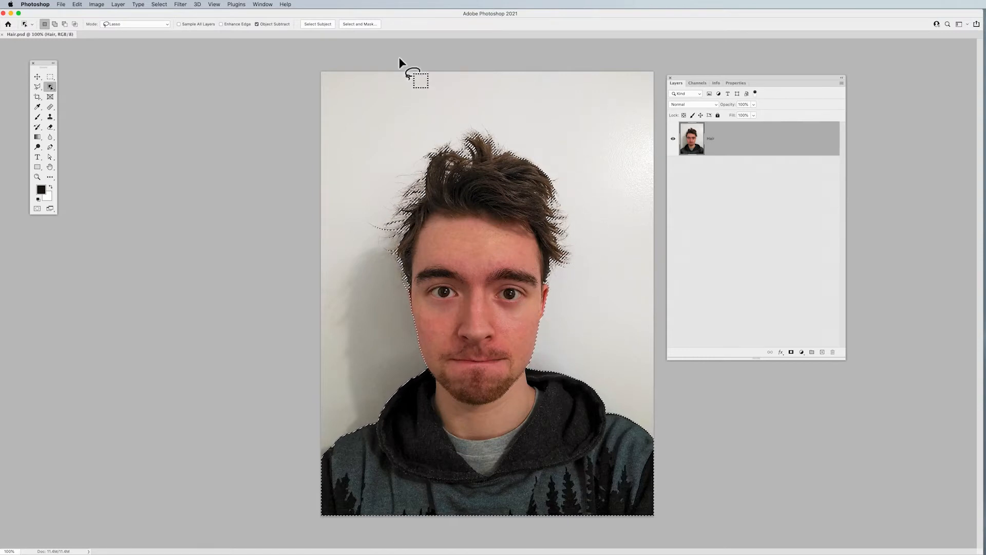
{"action": "left_click", "coordinate": [354, 23]}
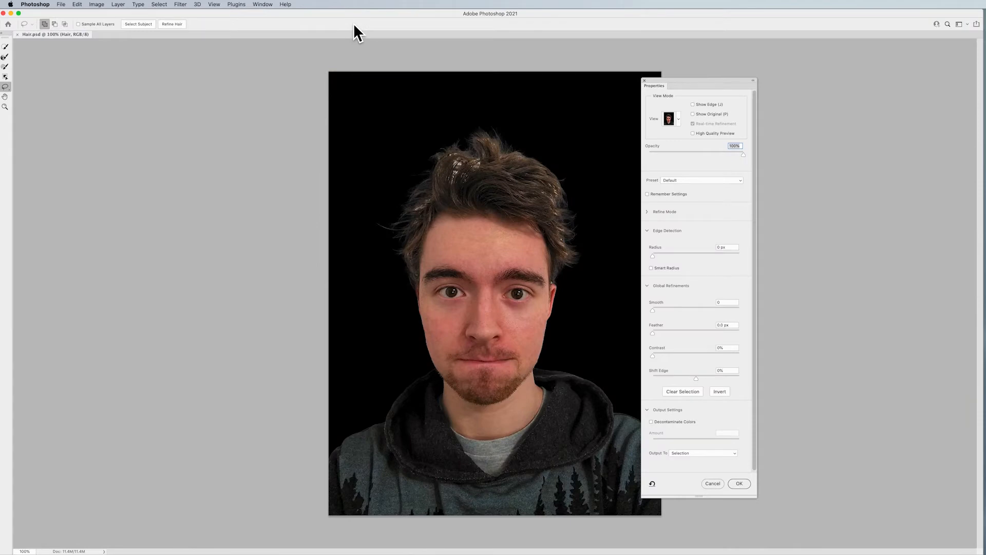
{"action": "left_click_drag", "start_coordinate": [661, 81], "coordinate": [690, 81]}
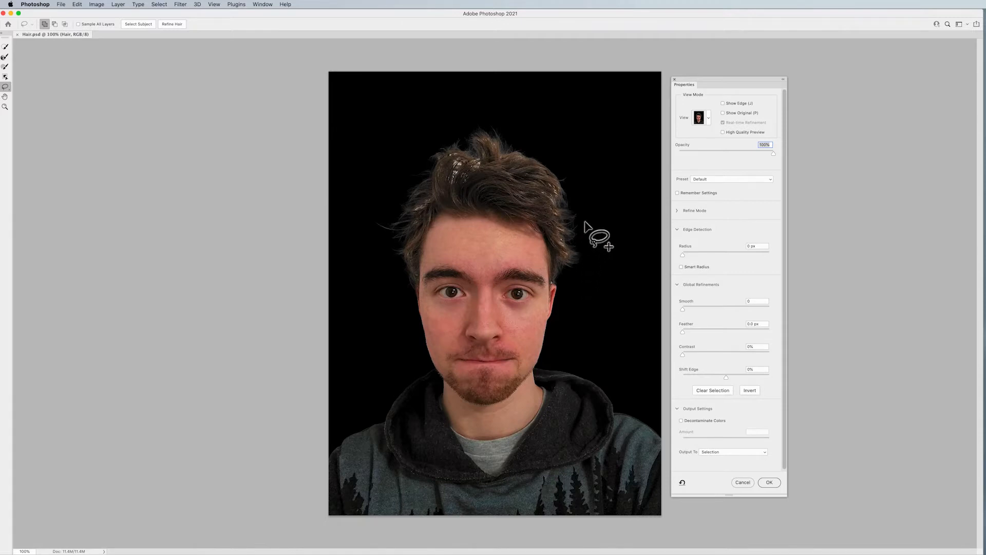
Preview the cutout against the original background by varying the mask view opacity between 0% and 100%
{"action": "left_click", "coordinate": [725, 152]}
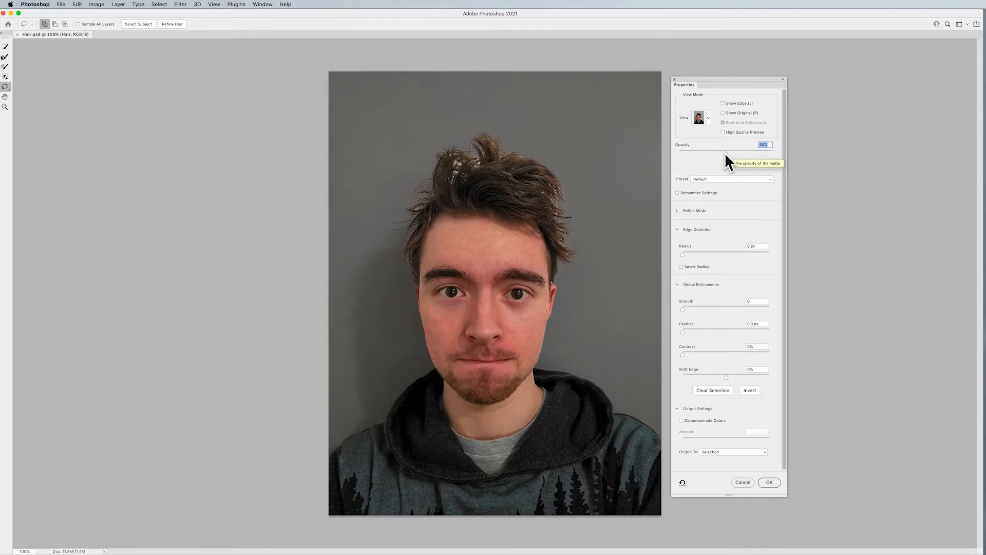
{"action": "left_click_drag", "start_coordinate": [725, 153], "coordinate": [777, 153]}
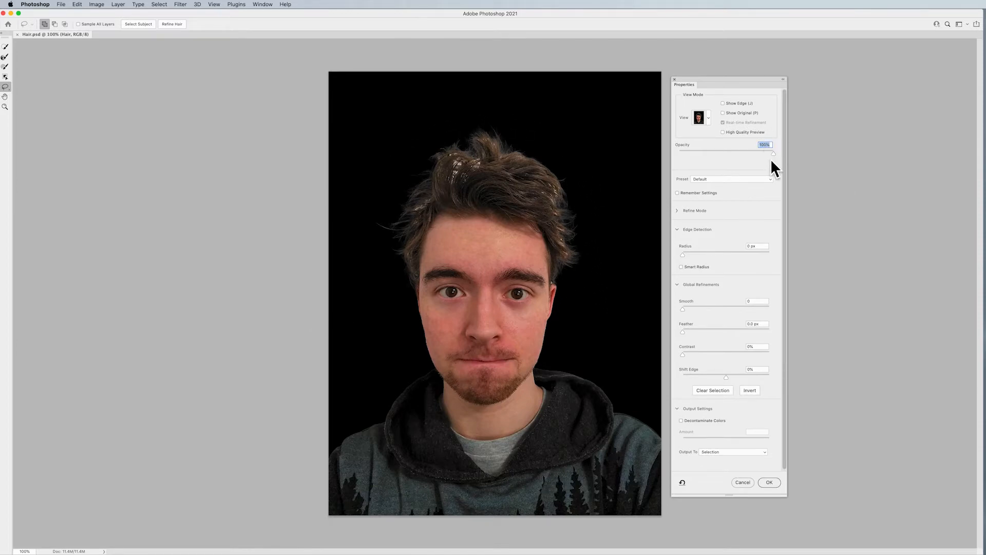
{"action": "left_click_drag", "start_coordinate": [773, 153], "coordinate": [672, 154]}
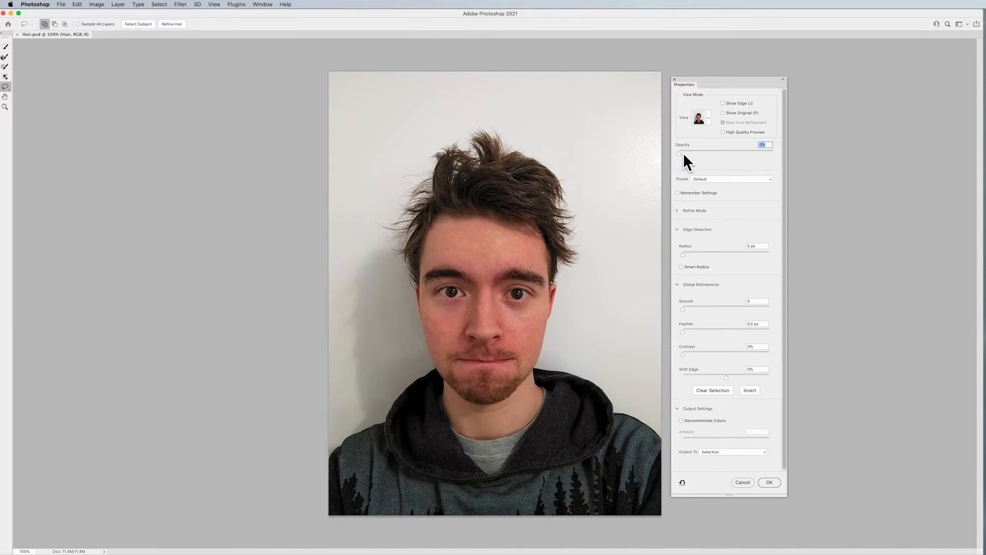
{"action": "left_click_drag", "start_coordinate": [680, 152], "coordinate": [778, 150]}
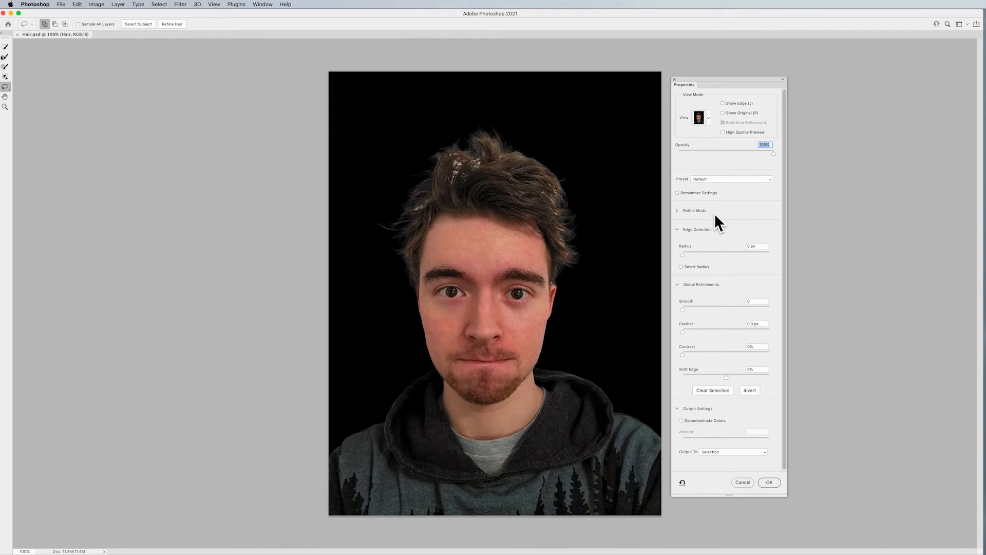
Switch the Refine Mode to Object Aware and back to Color Aware, accepting each change
{"action": "left_click", "coordinate": [677, 210]}
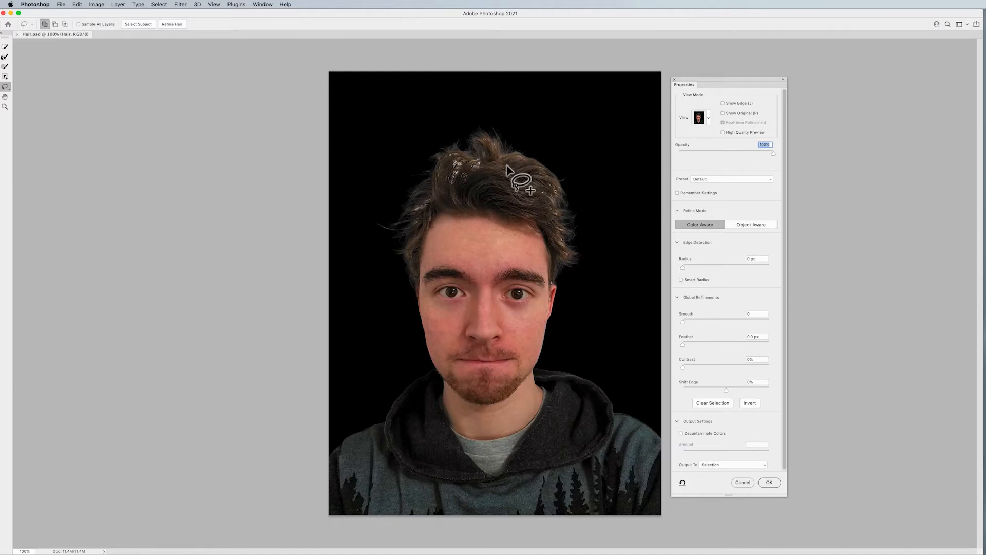
{"action": "left_click", "coordinate": [761, 222]}
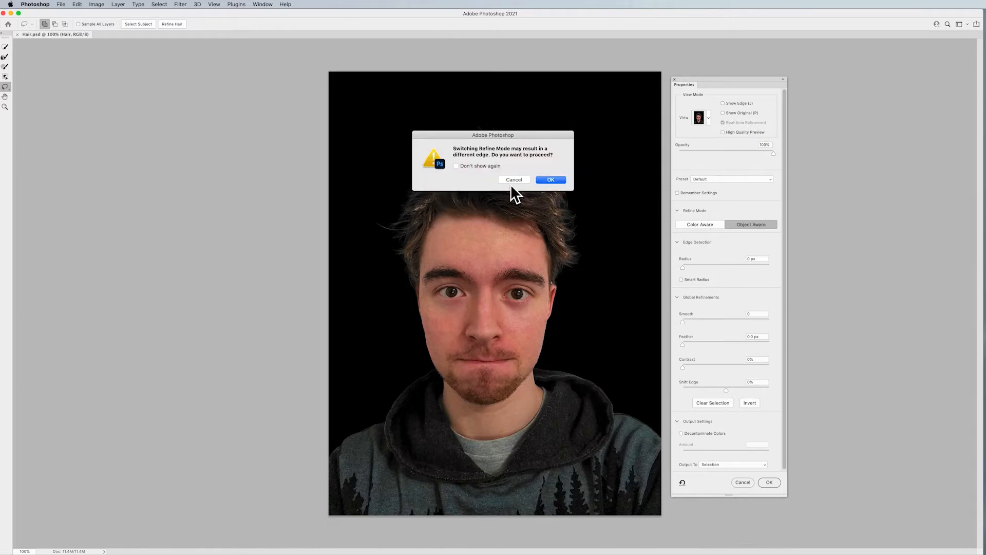
{"action": "left_click", "coordinate": [551, 180]}
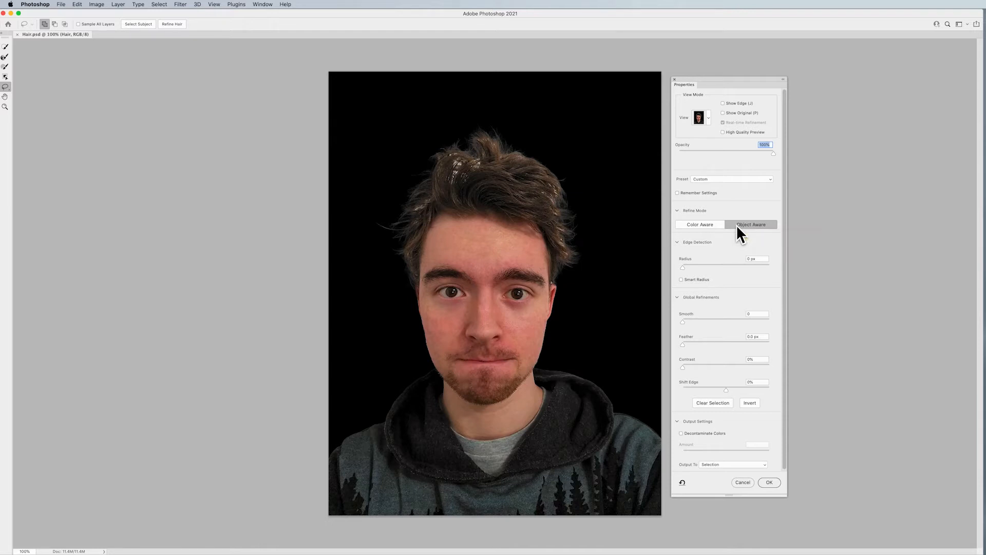
{"action": "left_click", "coordinate": [689, 221]}
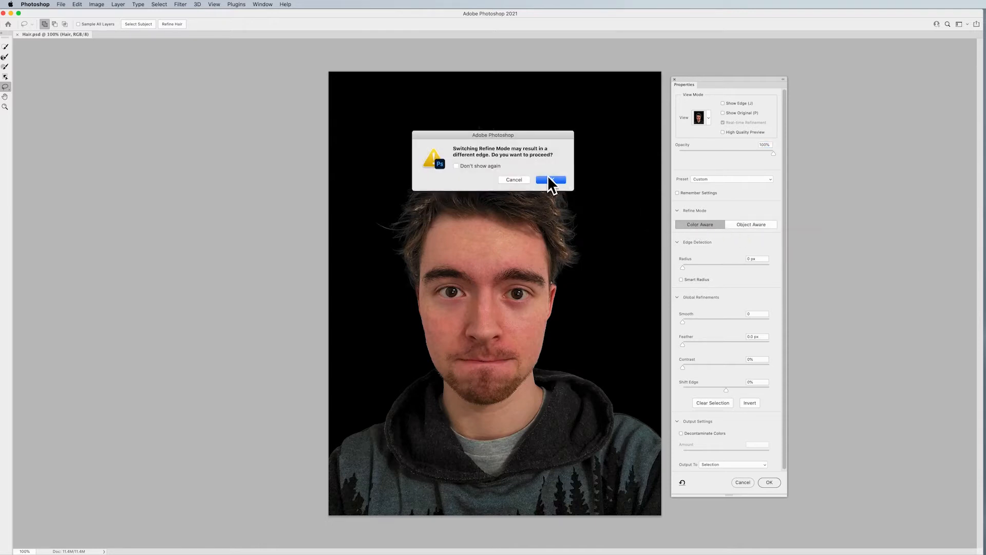
{"action": "left_click", "coordinate": [550, 178]}
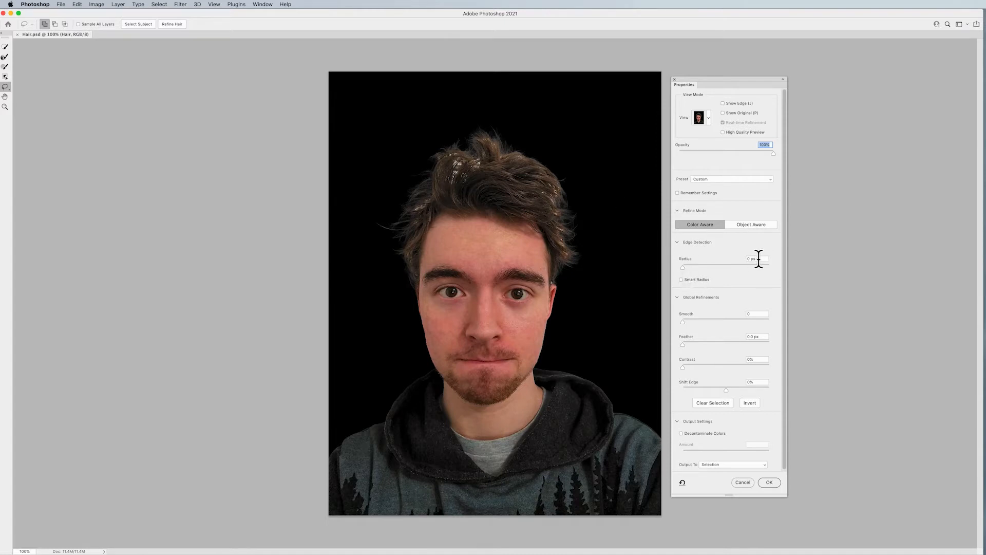
Set the Edge Detection radius to 48 px and inspect the mask edge along the cheek
{"action": "left_click", "coordinate": [692, 267]}
{"action": "left_click_drag", "start_coordinate": [702, 266], "coordinate": [700, 266]}
{"action": "type", "text": "7"}
{"action": "key", "text": "Return"}
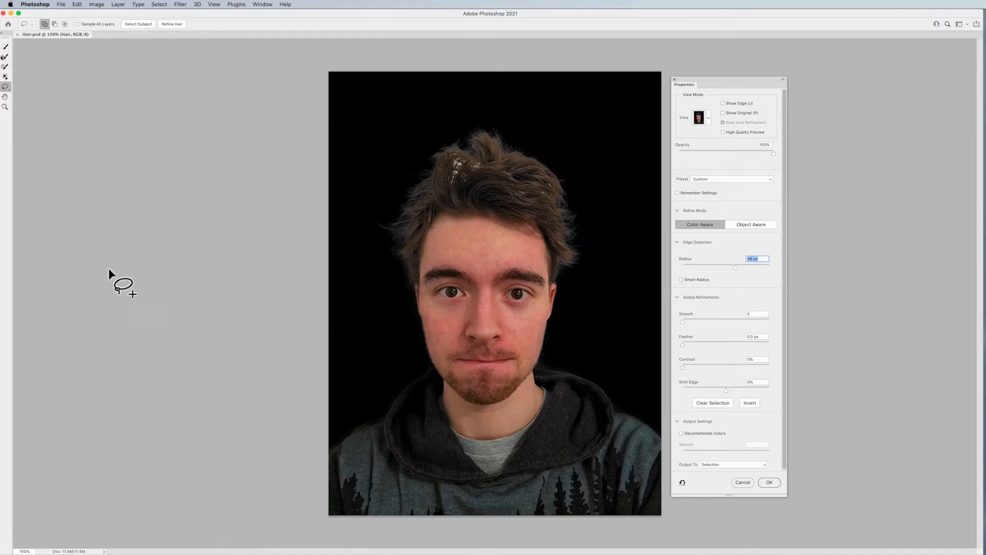
{"action": "left_click", "coordinate": [4, 107]}
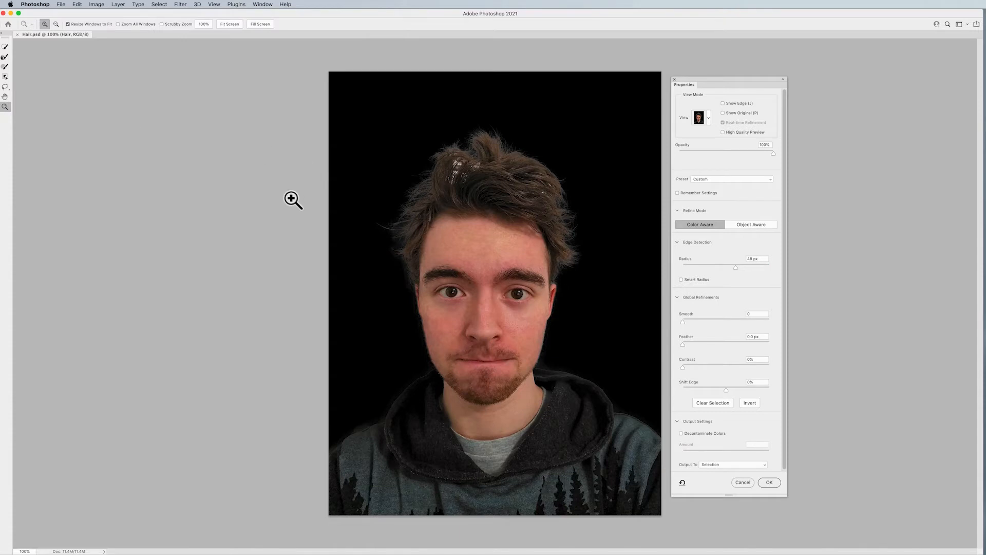
{"action": "left_click_drag", "start_coordinate": [394, 304], "coordinate": [493, 369]}
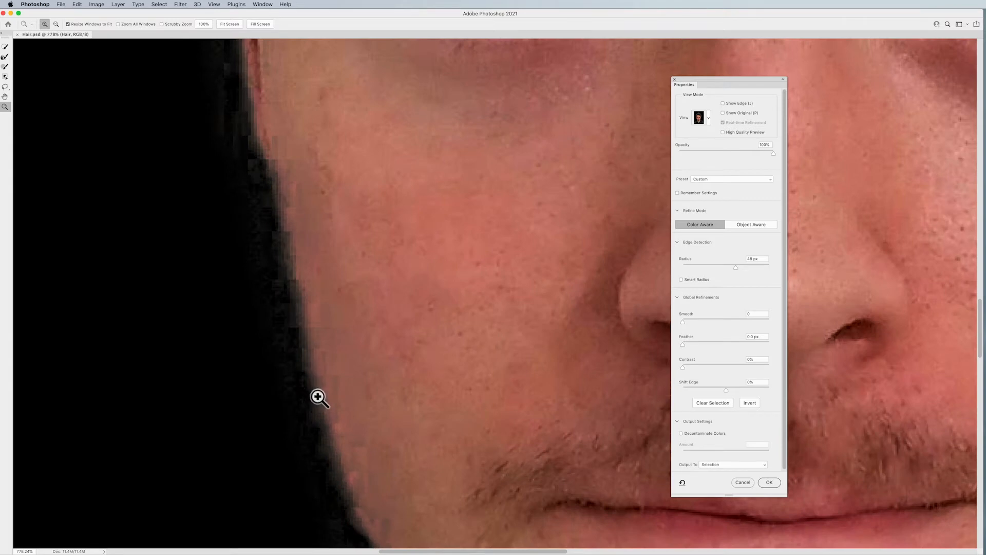
Try another Edge Detection radius on the portrait, then cancel the refinement and clear the selection
{"action": "left_click", "coordinate": [698, 266]}
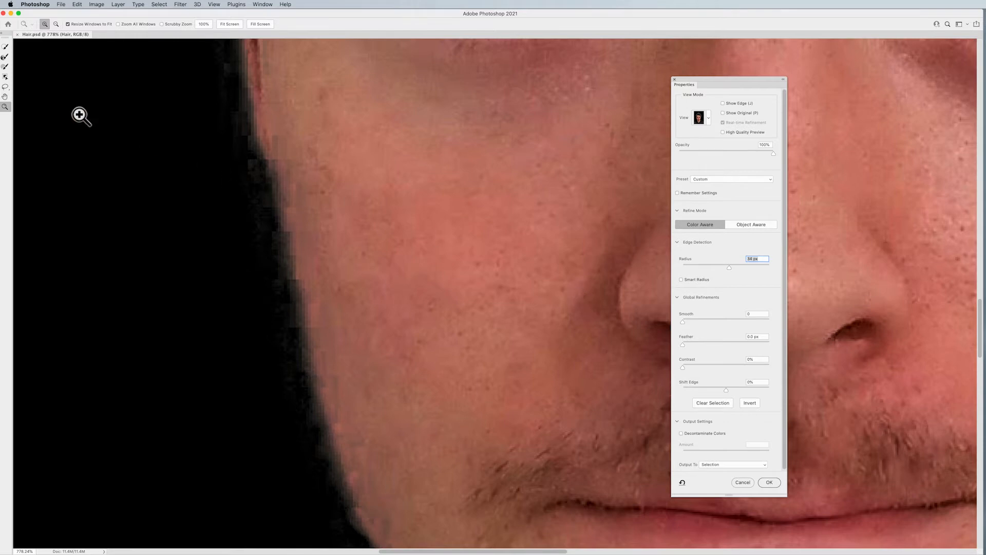
{"action": "key", "text": "super+0"}
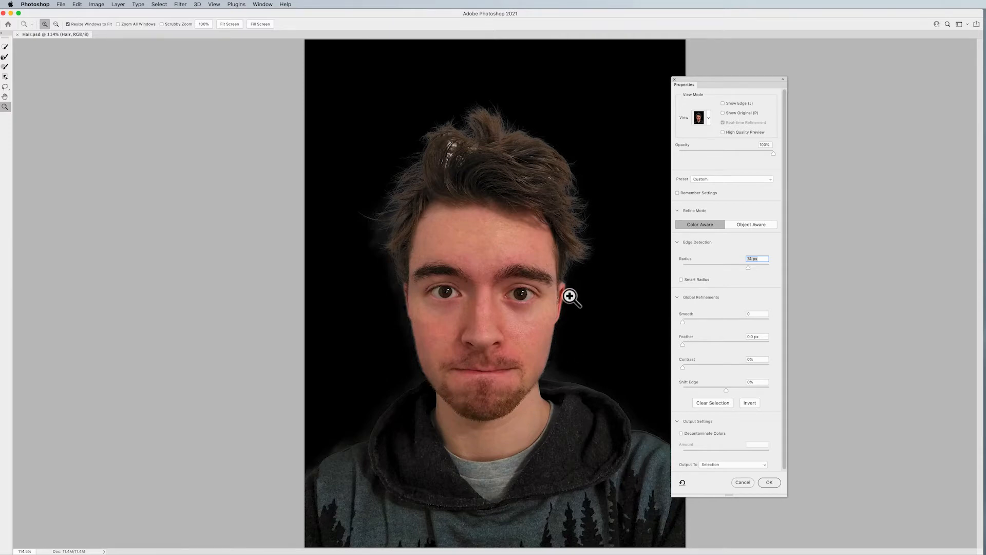
{"action": "left_click", "coordinate": [743, 482]}
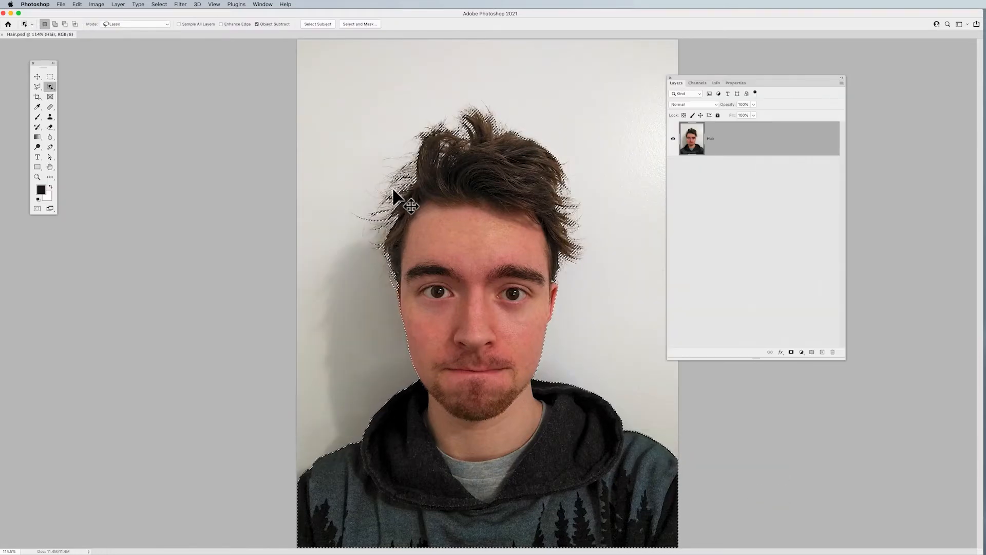
{"action": "key", "text": "super+d"}
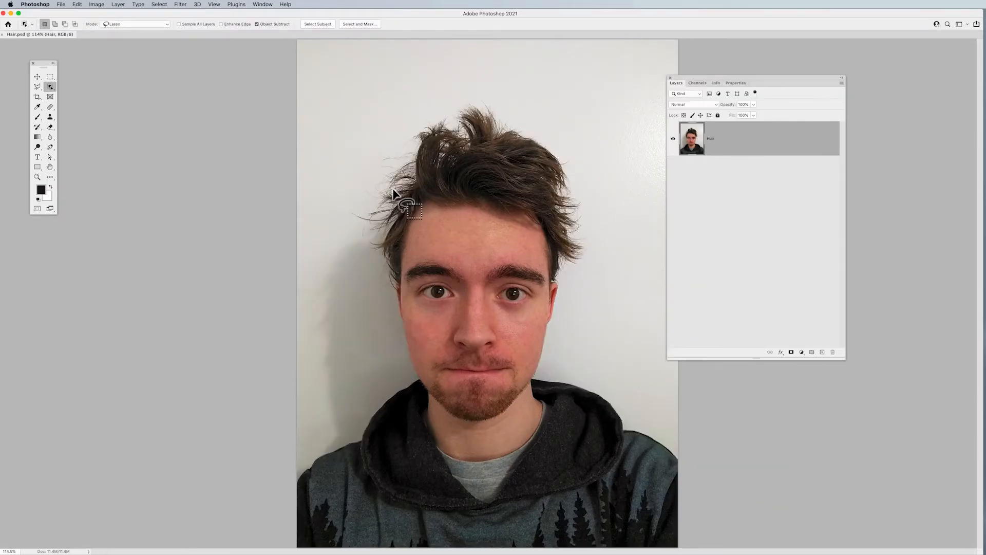
Copy the full-width upper part of the photo, down to the eyes, onto a new layer and hide the Hair layer
{"action": "left_click", "coordinate": [50, 77]}
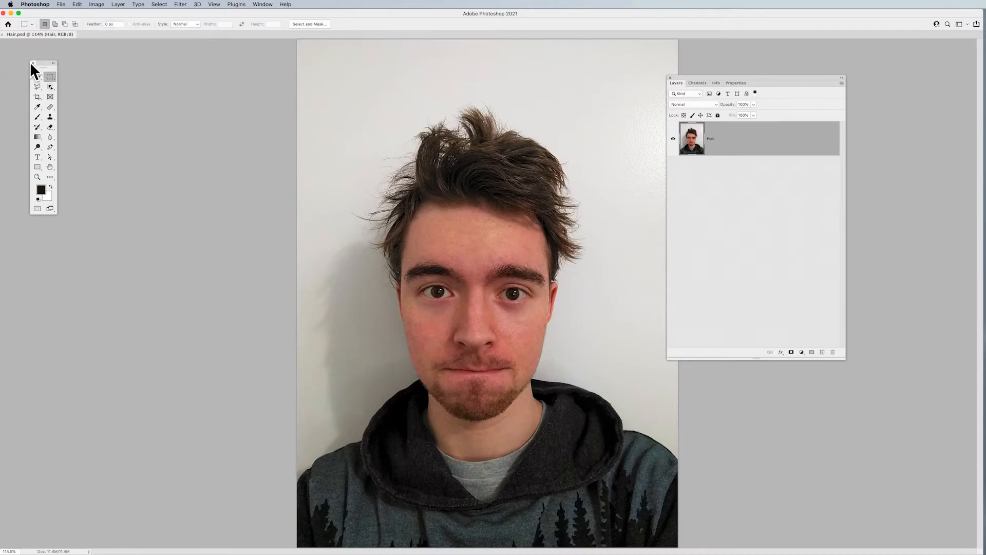
{"action": "key", "text": "super+1"}
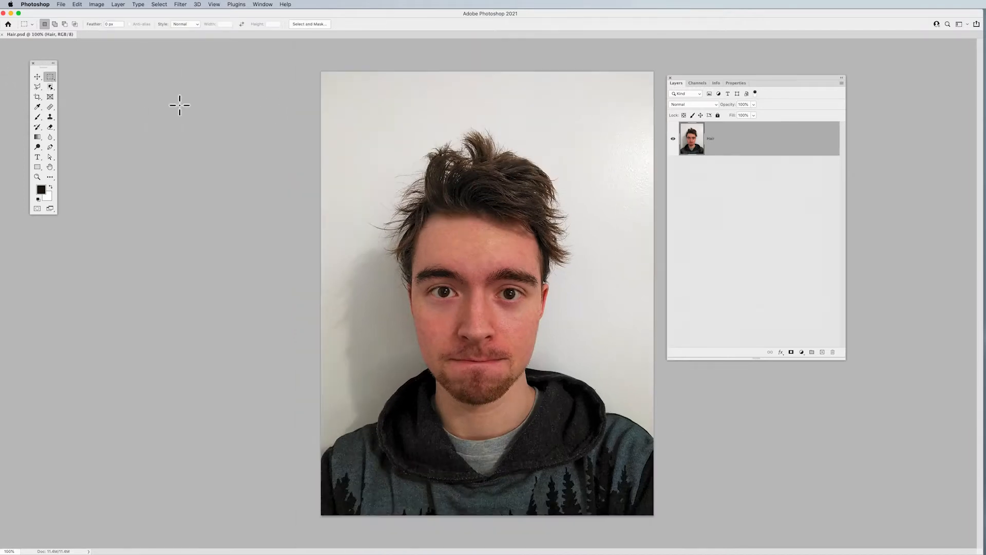
{"action": "left_click_drag", "start_coordinate": [321, 71], "coordinate": [673, 291]}
{"action": "key", "text": "super+j"}
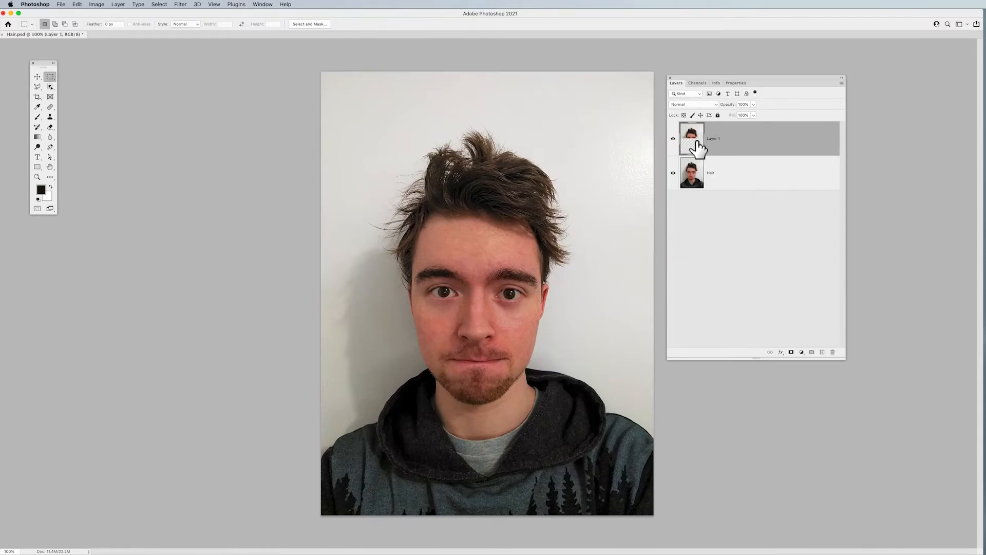
{"action": "left_click", "coordinate": [673, 173]}
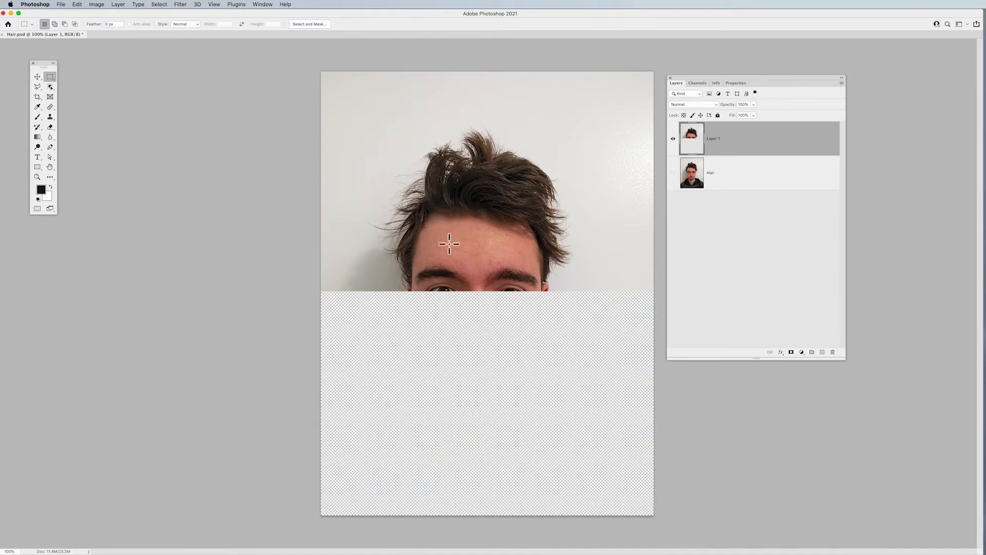
Rename the copied layer Hair 2 and make the Hair layer visible again
{"action": "double_click", "coordinate": [717, 139]}
{"action": "type", "text": "Ha"}
{"action": "key", "text": "Return"}
{"action": "double_click", "coordinate": [711, 142]}
{"action": "left_click", "coordinate": [717, 138]}
{"action": "type", "text": "2"}
{"action": "key", "text": "Return"}
{"action": "left_click", "coordinate": [673, 173]}
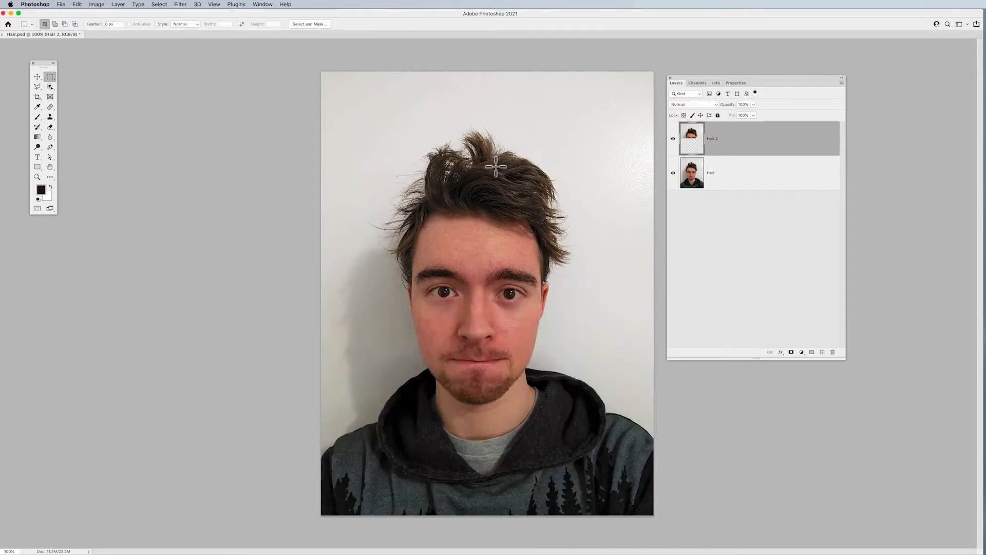
Use Select Subject on the Hair 2 layer and open that selection in Select and Mask
{"action": "left_click", "coordinate": [729, 181]}
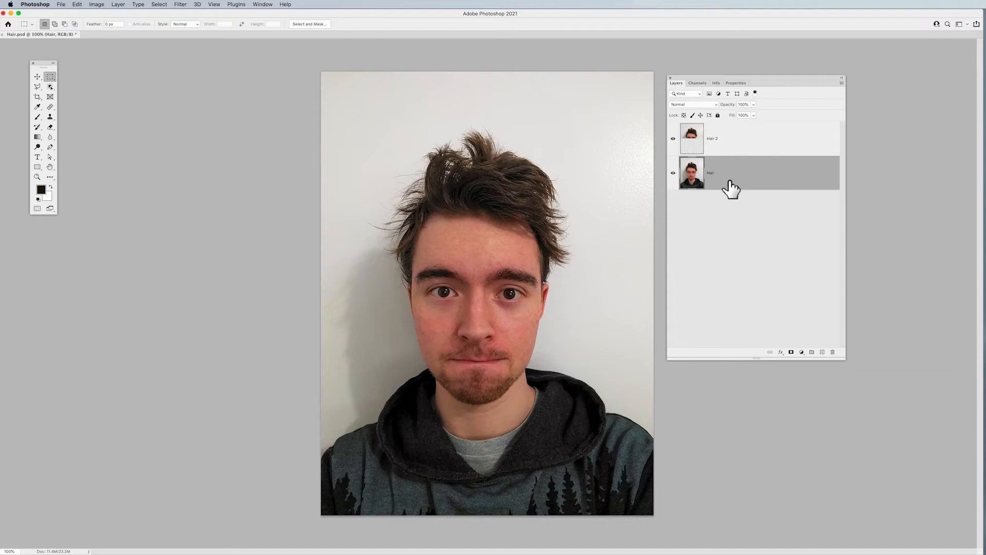
{"action": "left_click", "coordinate": [702, 144]}
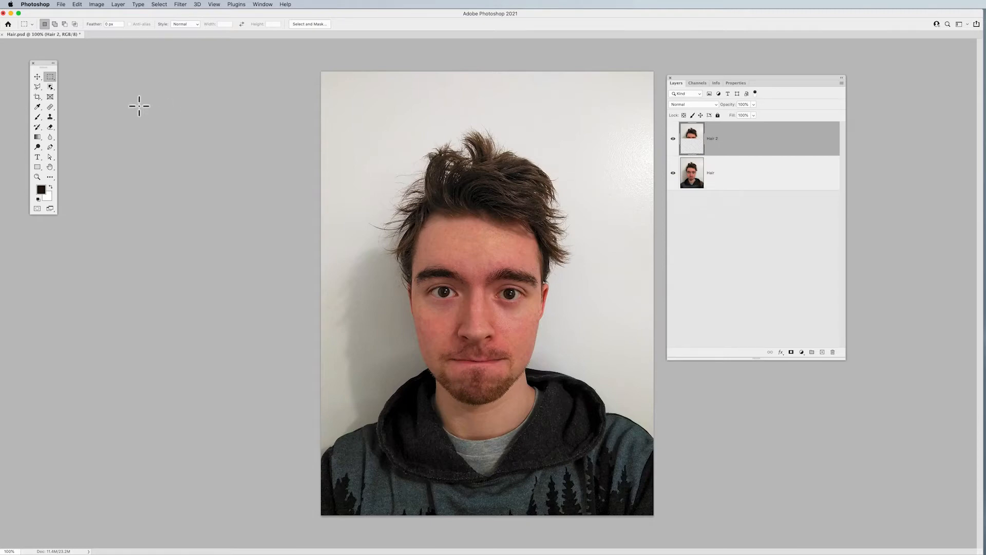
{"action": "left_click", "coordinate": [50, 86]}
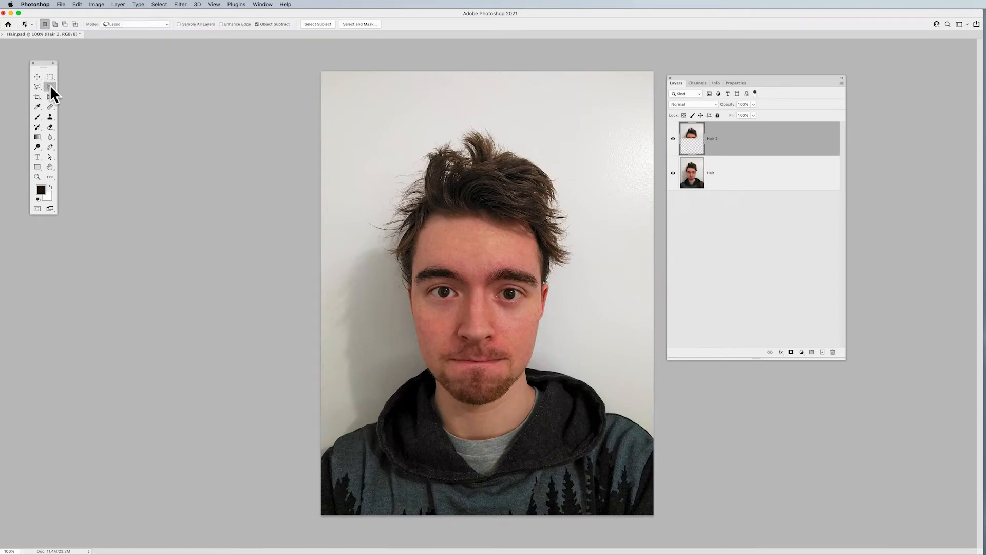
{"action": "left_click", "coordinate": [316, 24]}
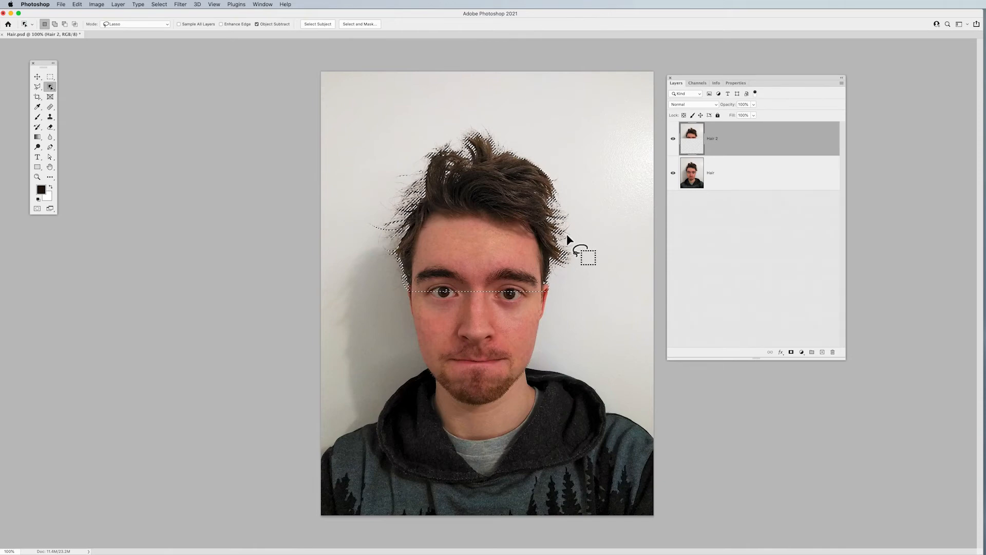
{"action": "left_click", "coordinate": [353, 24]}
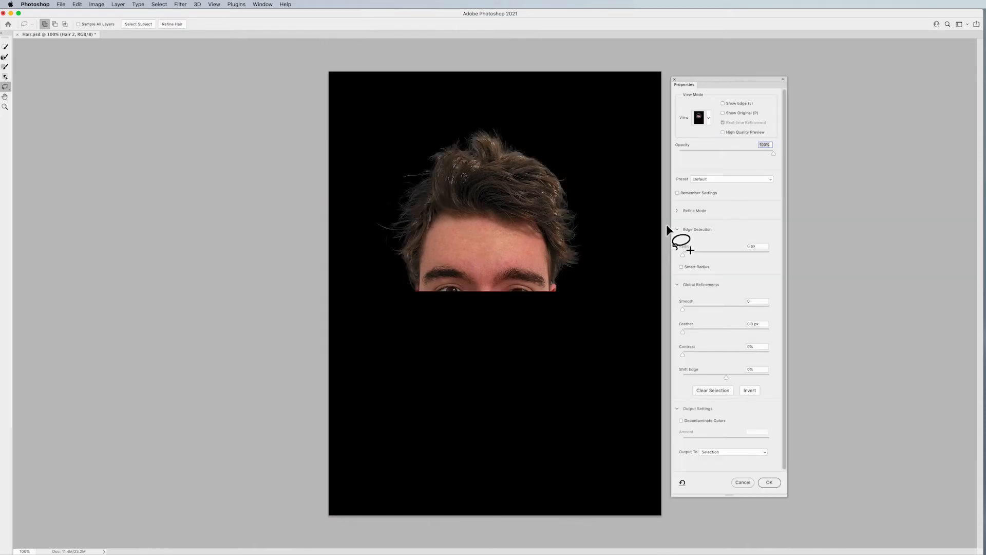
Set the Edge Detection radius to 28 px and output the refined selection as a New Layer with Layer Mask
{"action": "left_click", "coordinate": [698, 253]}
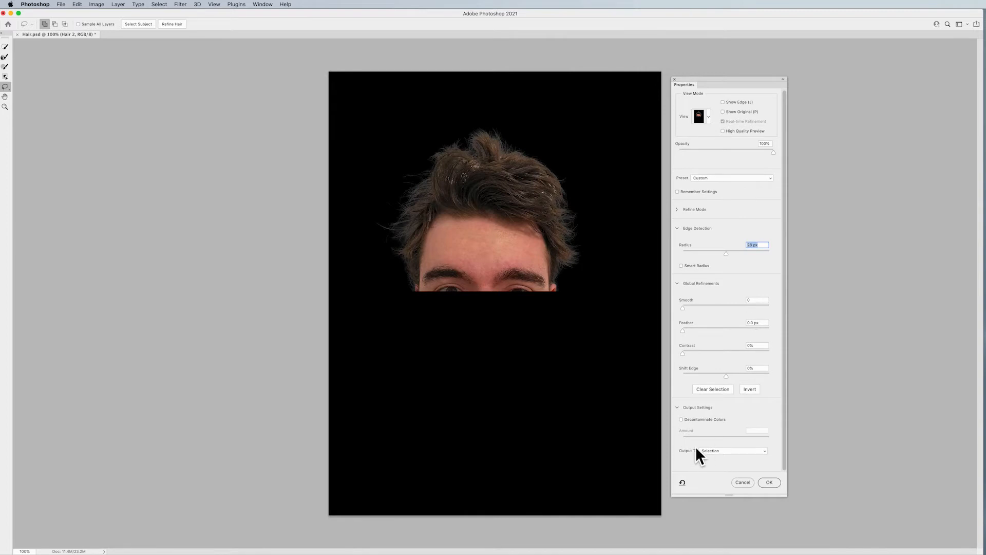
{"action": "left_click", "coordinate": [677, 407]}
{"action": "left_click", "coordinate": [677, 407]}
{"action": "left_click", "coordinate": [725, 450]}
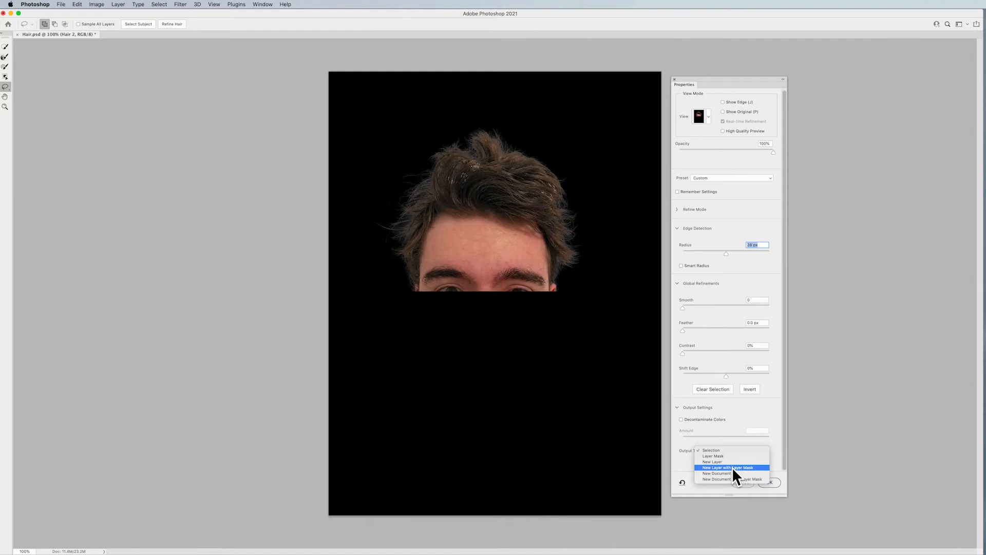
{"action": "left_click", "coordinate": [732, 467]}
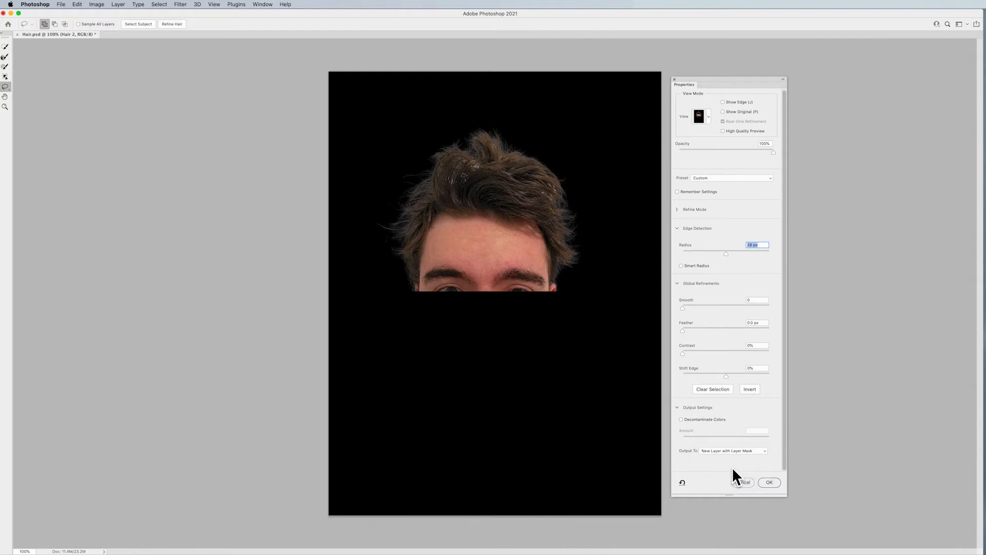
{"action": "left_click", "coordinate": [770, 481]}
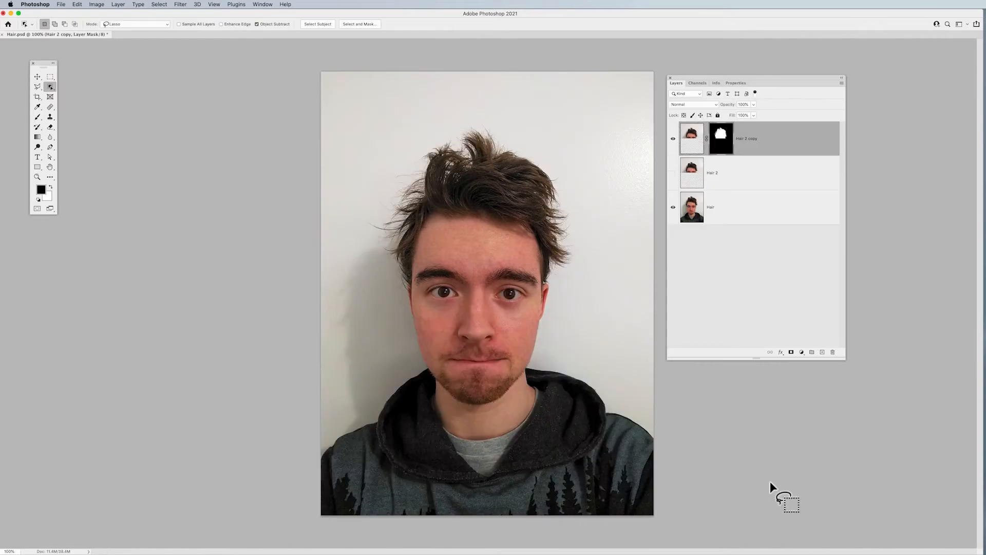
Hide the original Hair layer so only the masked Hair 2 copy layer is shown
{"action": "left_click", "coordinate": [673, 207]}
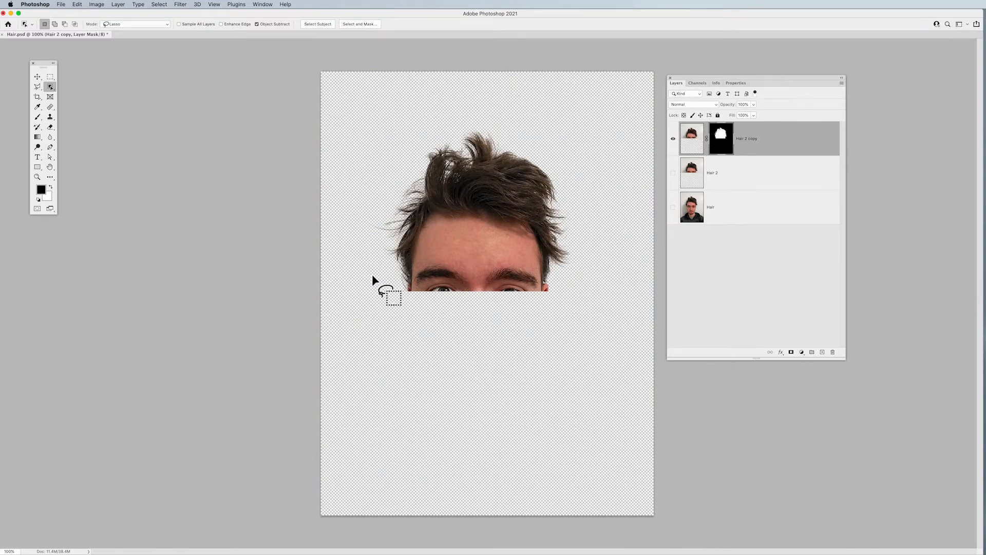
{"action": "left_click", "coordinate": [744, 216]}
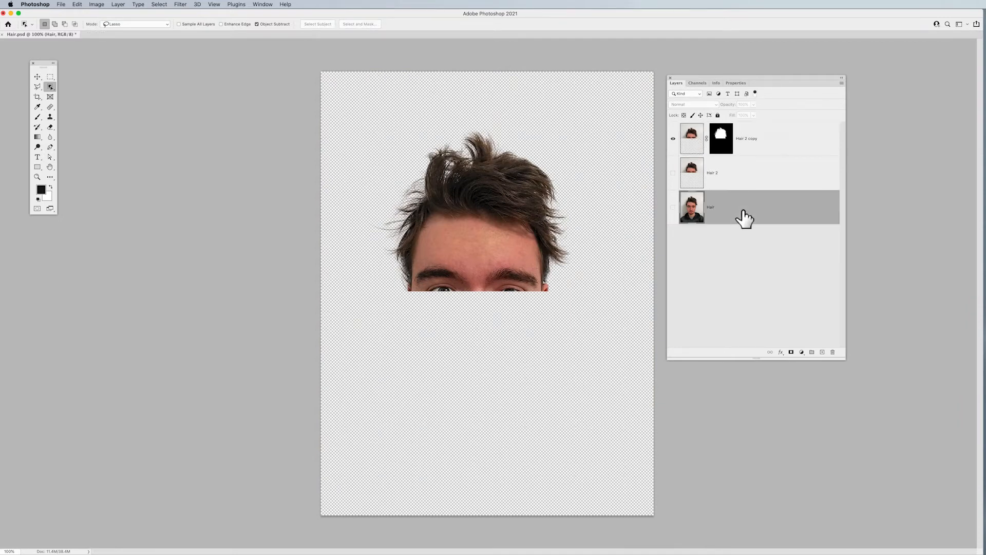
{"action": "left_click", "coordinate": [673, 207]}
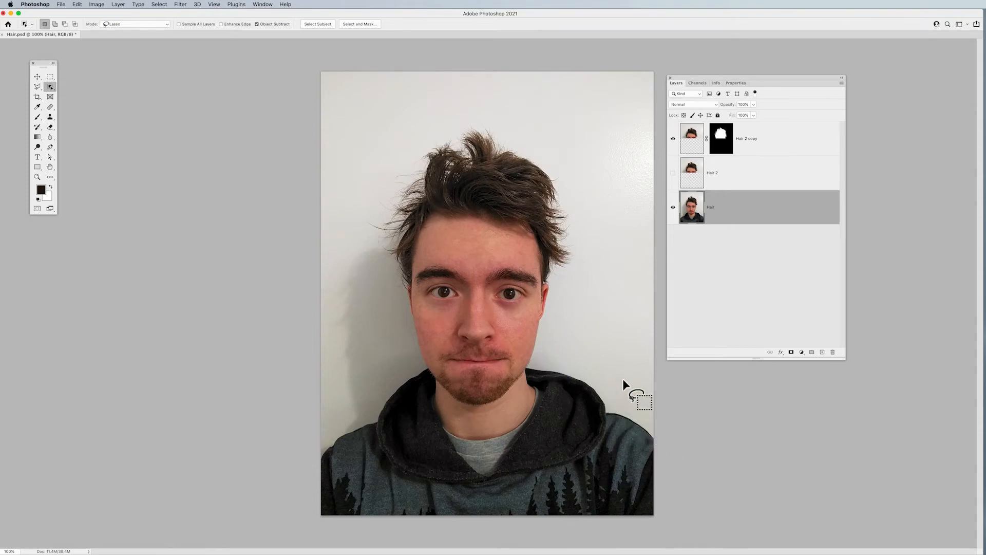
{"action": "left_click", "coordinate": [673, 207]}
Add a new empty layer directly beneath Hair 2 copy and name it Color
{"action": "left_click", "coordinate": [762, 140]}
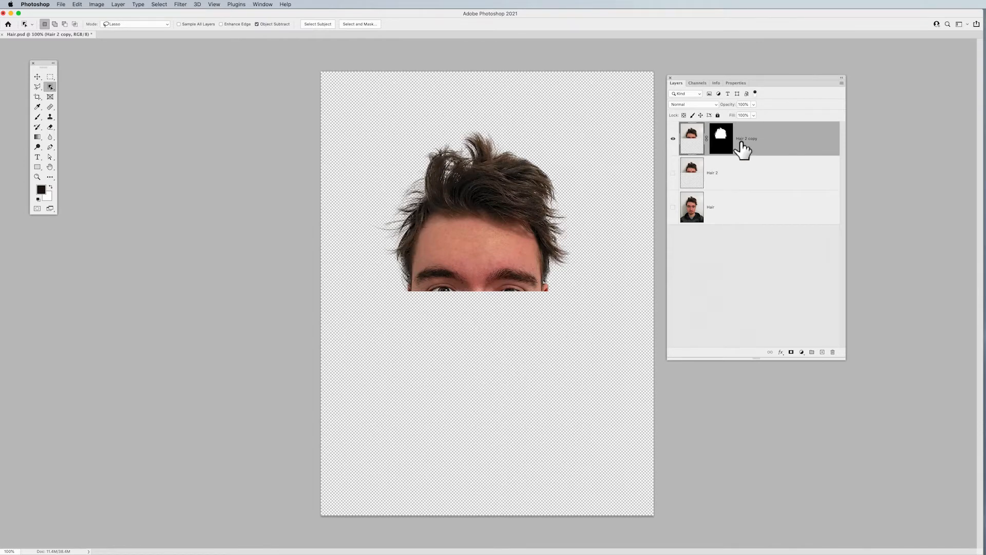
{"action": "left_click", "coordinate": [822, 352], "text": "super"}
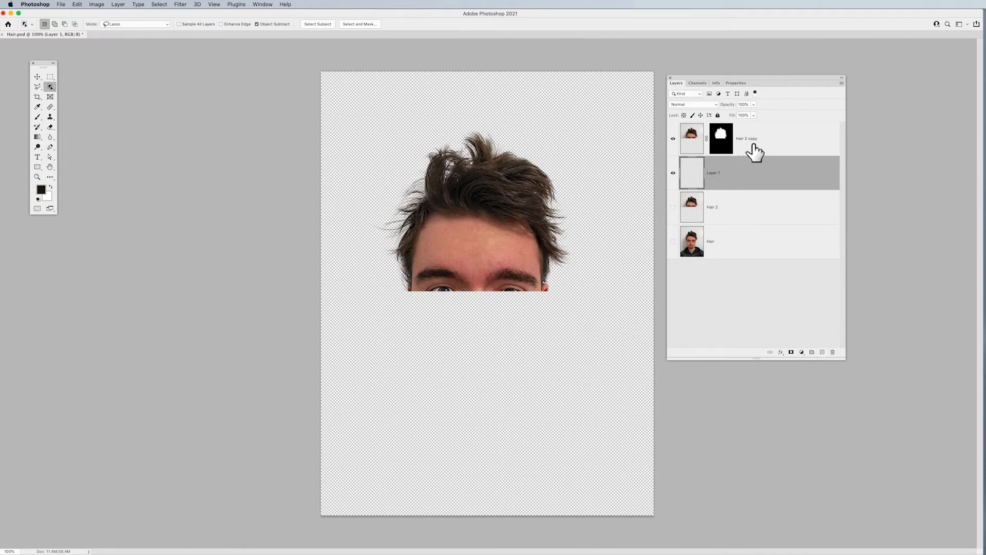
{"action": "double_click", "coordinate": [714, 173]}
{"action": "type", "text": "Color"}
{"action": "key", "text": "Return"}
Set the foreground color to light green a7ca54 and fill the Color layer with it
{"action": "left_click", "coordinate": [41, 188]}
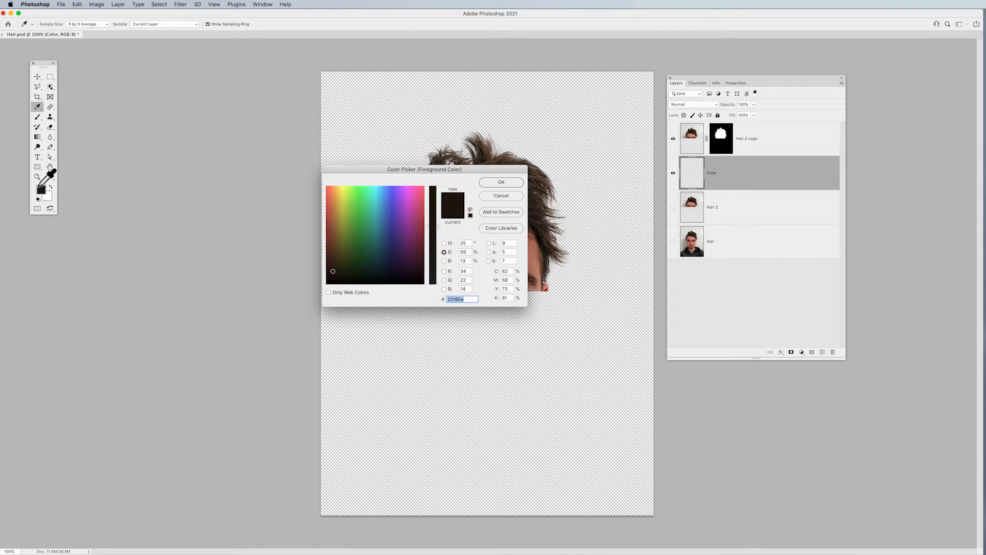
{"action": "left_click", "coordinate": [348, 207]}
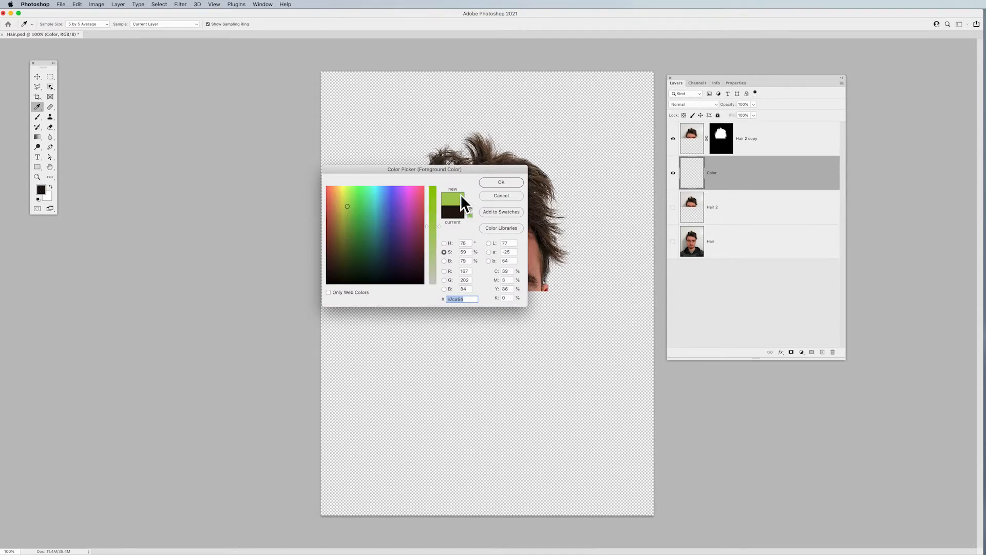
{"action": "left_click", "coordinate": [496, 183]}
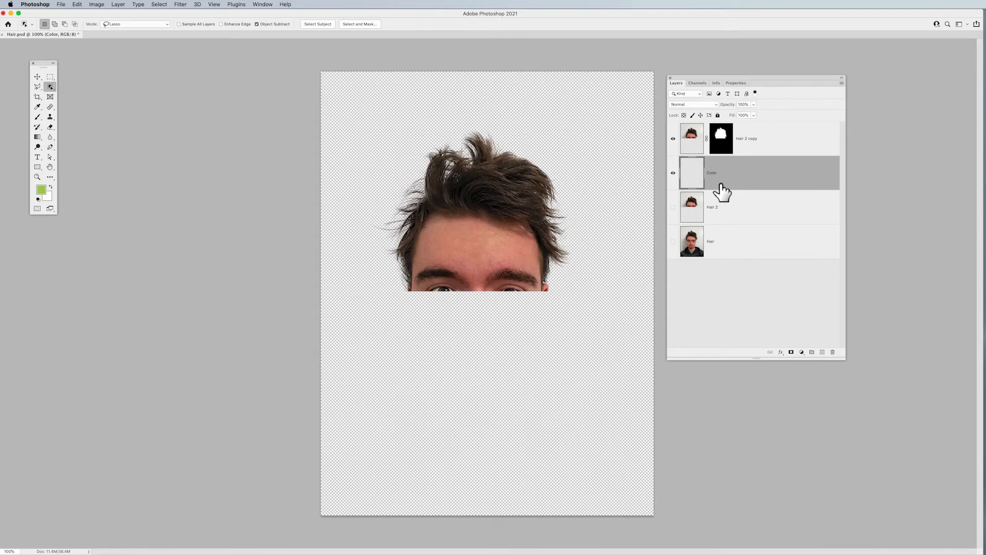
{"action": "key", "text": "alt+BackSpace"}
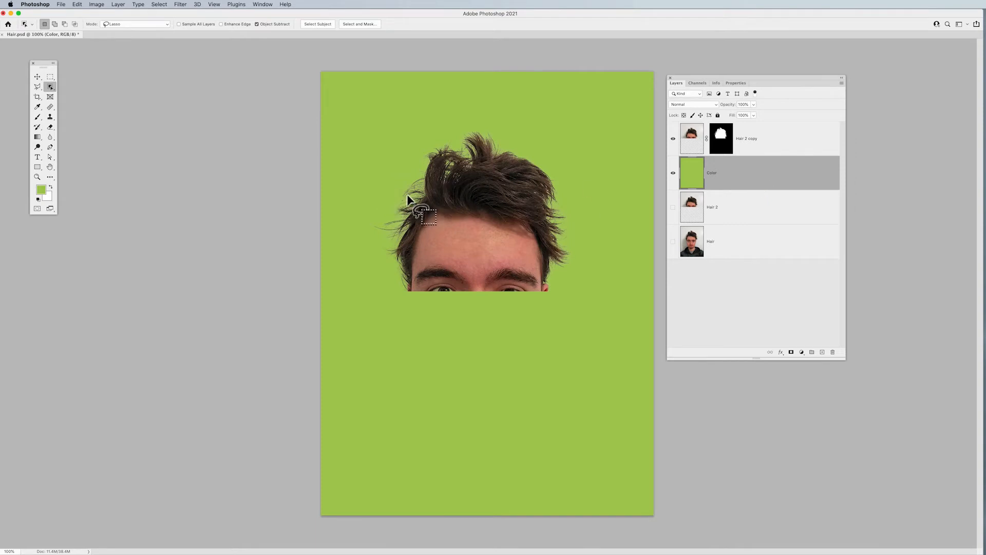
Examine the masked hair against the green fill, checking the outer strands on both sides, the top and the gaps inside the hair
{"action": "left_click", "coordinate": [37, 77]}
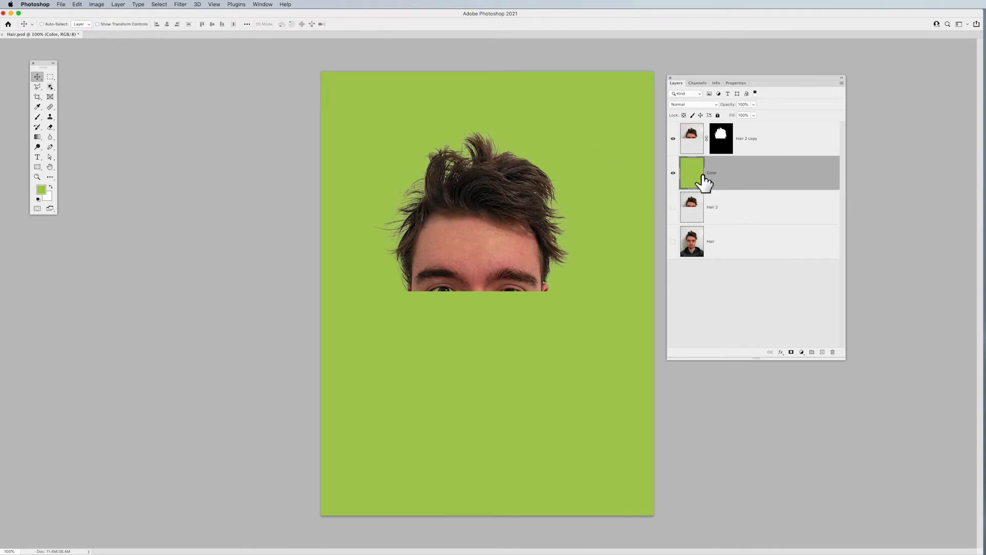
{"action": "key", "text": "super+space"}
{"action": "left_click_drag", "start_coordinate": [434, 124], "coordinate": [595, 225]}
{"action": "left_click_drag", "start_coordinate": [533, 238], "coordinate": [304, 266]}
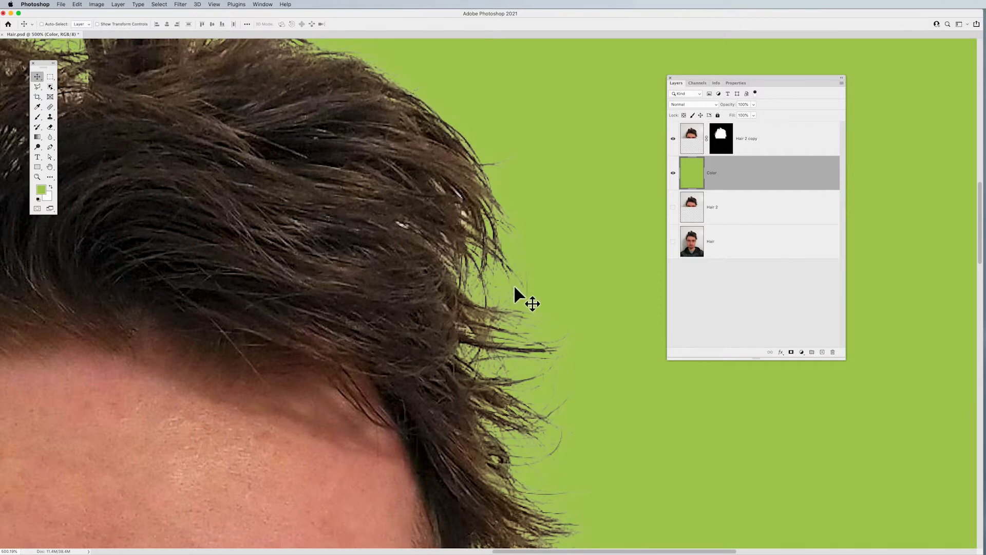
{"action": "scroll", "coordinate": [535, 323], "scroll_direction": "down", "scroll_amount": 8}
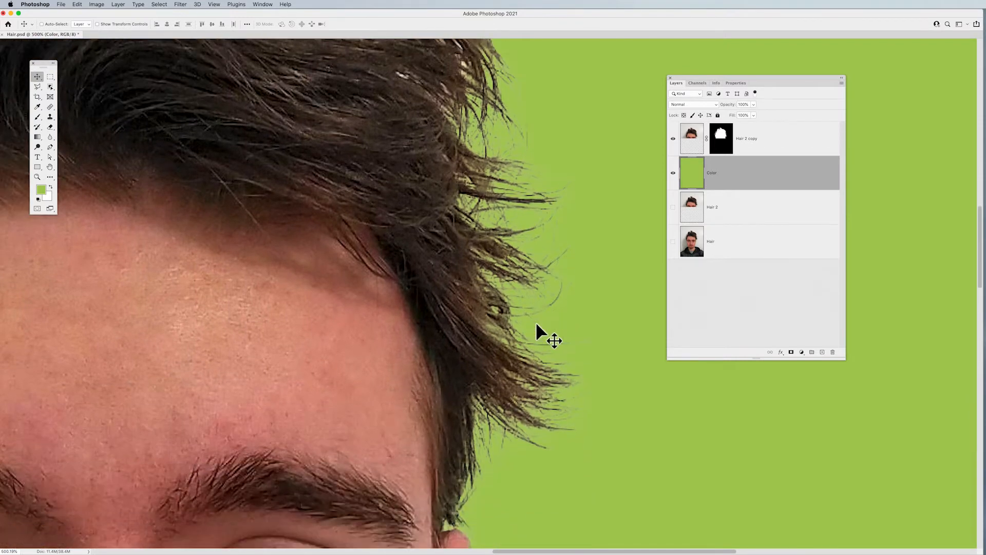
{"action": "scroll", "coordinate": [536, 322], "scroll_direction": "down", "scroll_amount": 3}
{"action": "scroll", "coordinate": [529, 275], "scroll_direction": "up", "scroll_amount": 9}
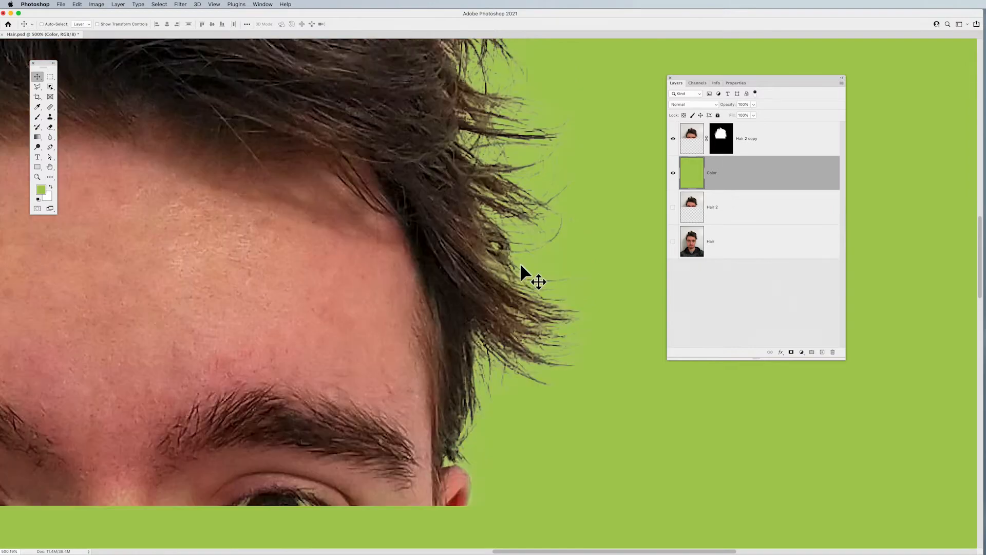
{"action": "scroll", "coordinate": [521, 266], "scroll_direction": "up", "scroll_amount": 10}
{"action": "scroll", "coordinate": [484, 257], "scroll_direction": "left", "scroll_amount": 4}
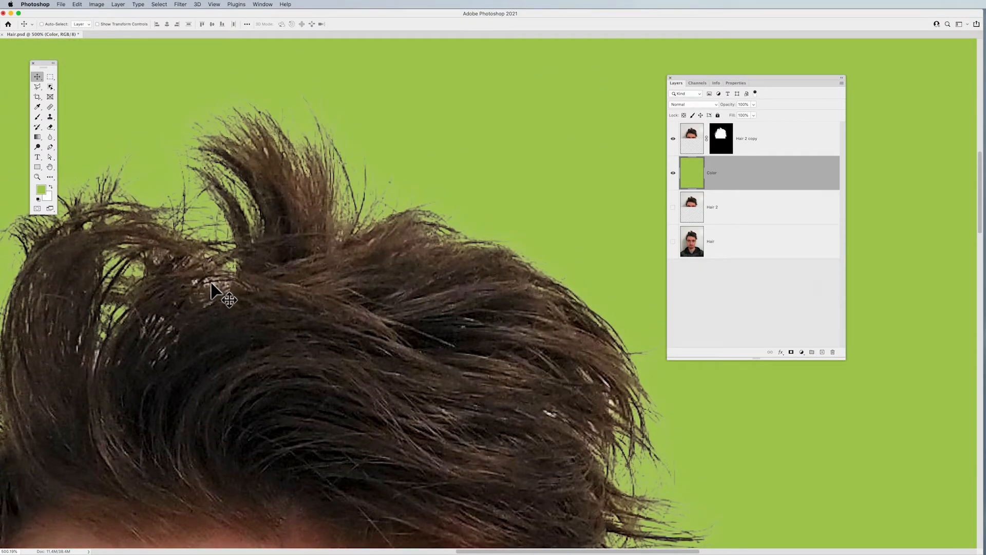
{"action": "scroll", "coordinate": [214, 283], "scroll_direction": "left", "scroll_amount": 2}
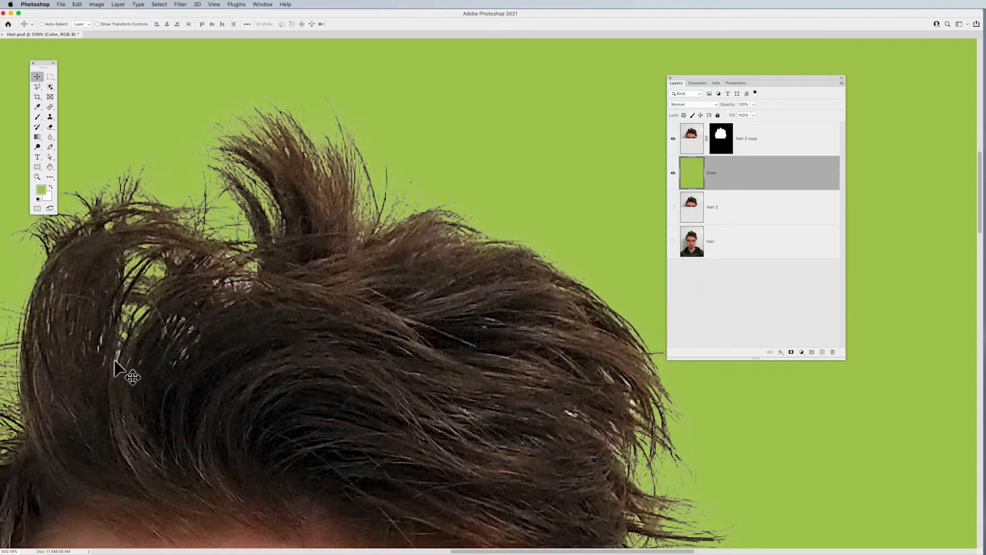
{"action": "scroll", "coordinate": [252, 329], "scroll_direction": "left", "scroll_amount": 10}
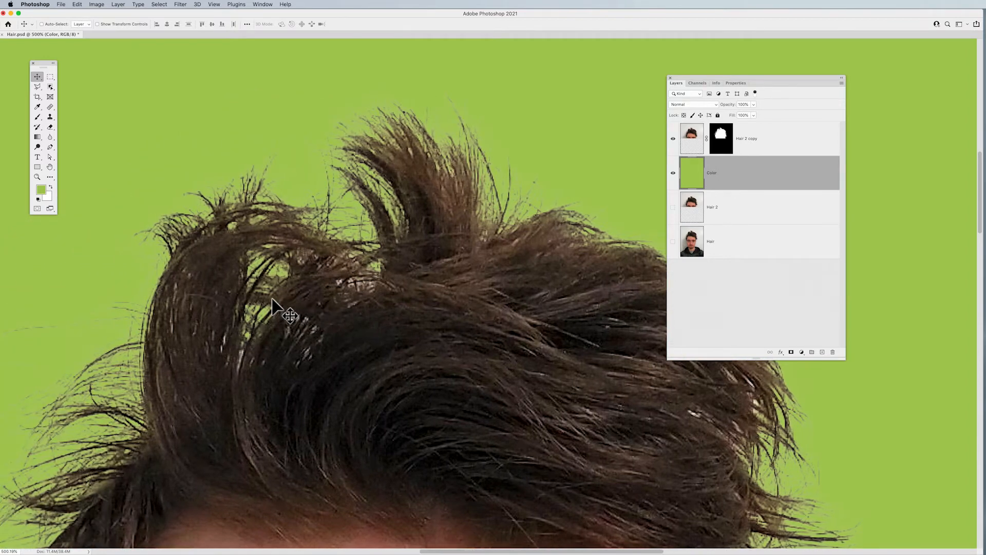
{"action": "scroll", "coordinate": [273, 305], "scroll_direction": "down", "scroll_amount": 3}
{"action": "scroll", "coordinate": [273, 299], "scroll_direction": "down", "scroll_amount": 10}
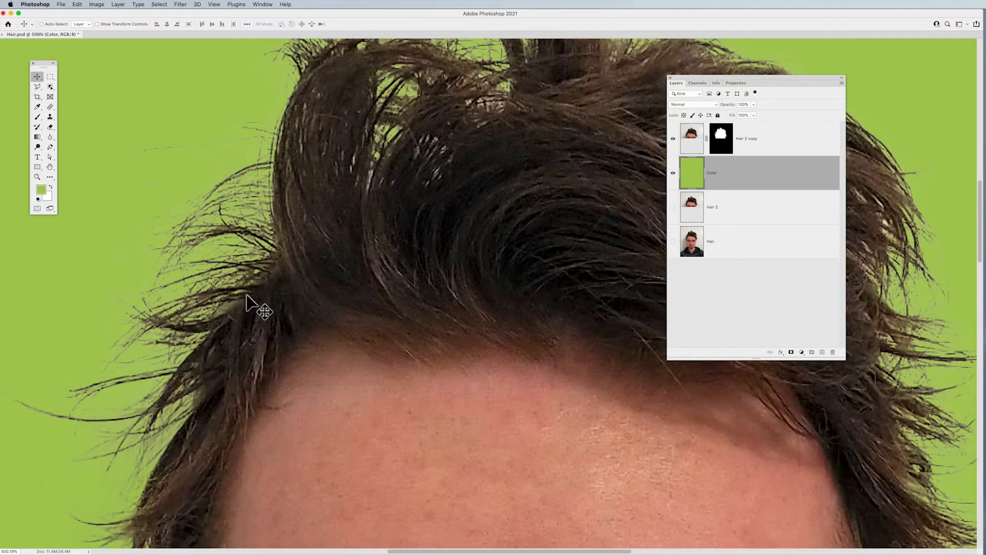
{"action": "scroll", "coordinate": [247, 297], "scroll_direction": "down", "scroll_amount": 2}
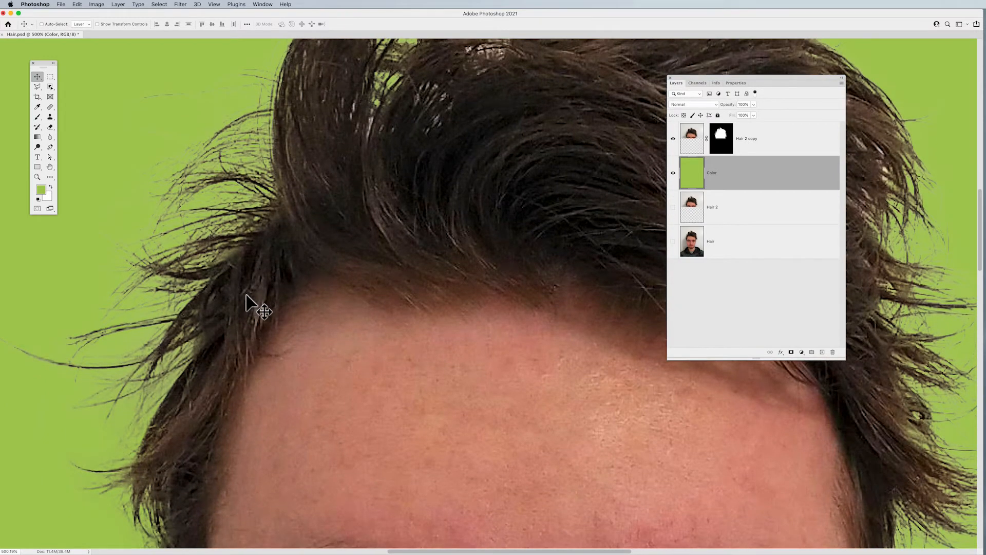
{"action": "key", "text": "super+minus"}
{"action": "key", "text": "super+minus"}
{"action": "key", "text": "super+minus"}
{"action": "key", "text": "super+minus"}
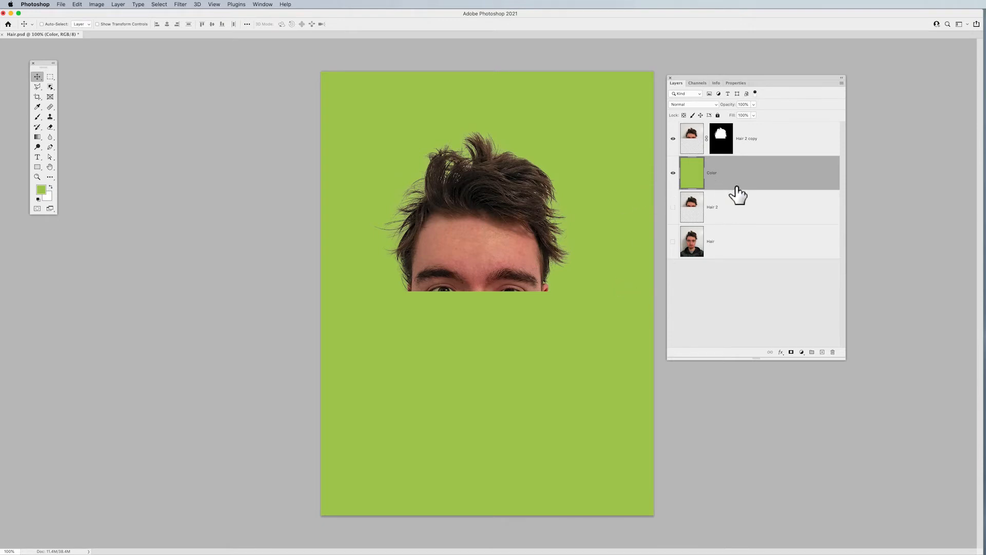
Set the foreground color to a dark blue and fill the Color layer with it
{"action": "left_click", "coordinate": [41, 190]}
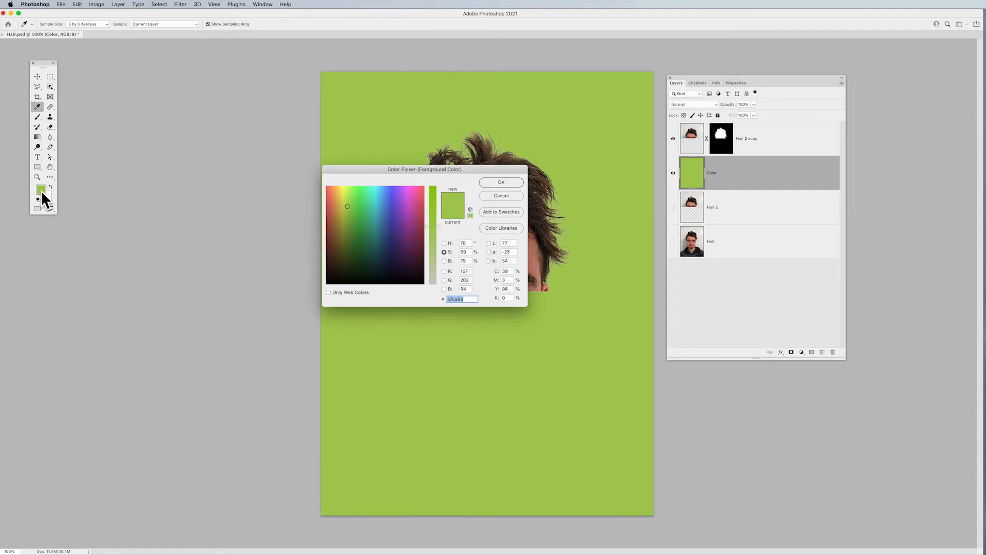
{"action": "left_click", "coordinate": [380, 244]}
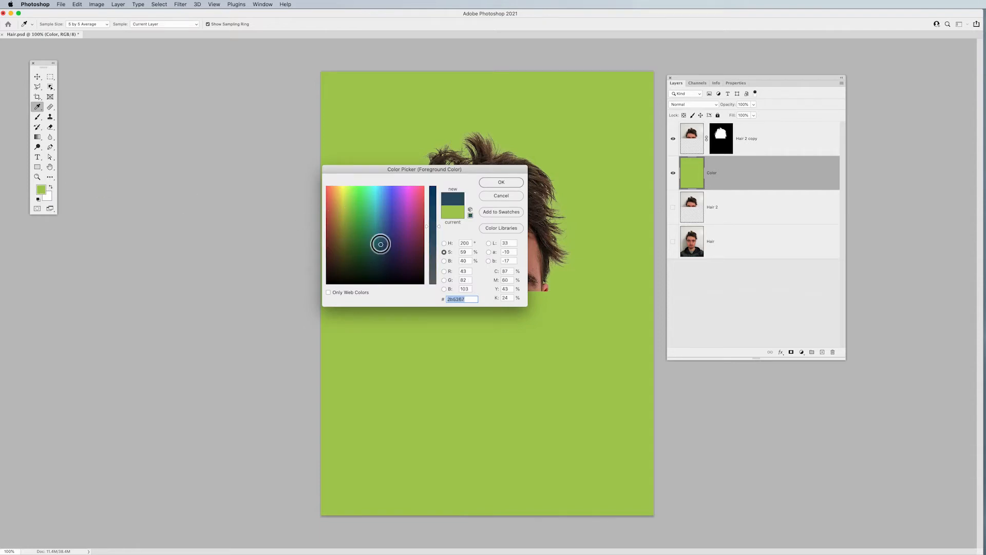
{"action": "left_click_drag", "start_coordinate": [381, 244], "coordinate": [382, 238]}
{"action": "left_click", "coordinate": [494, 181]}
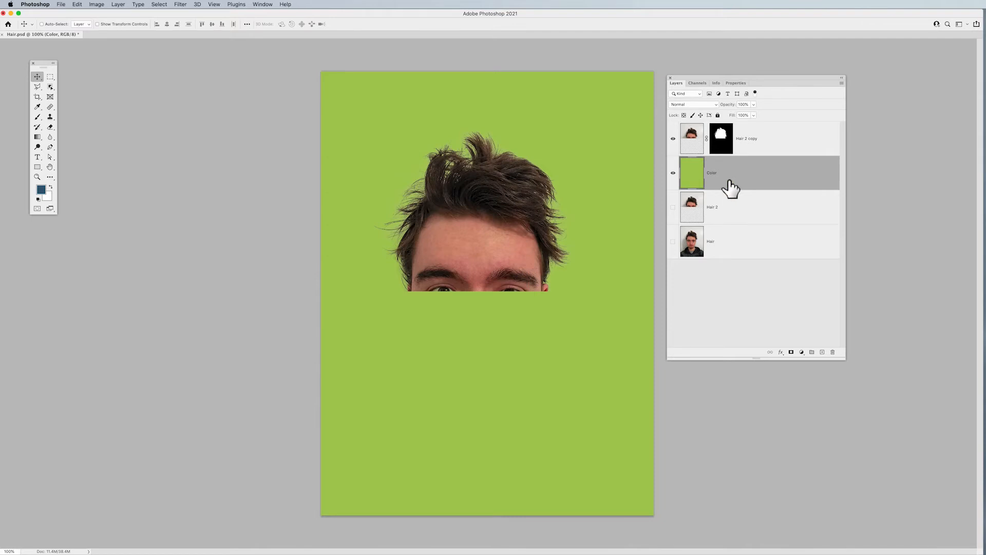
{"action": "key", "text": "alt+BackSpace"}
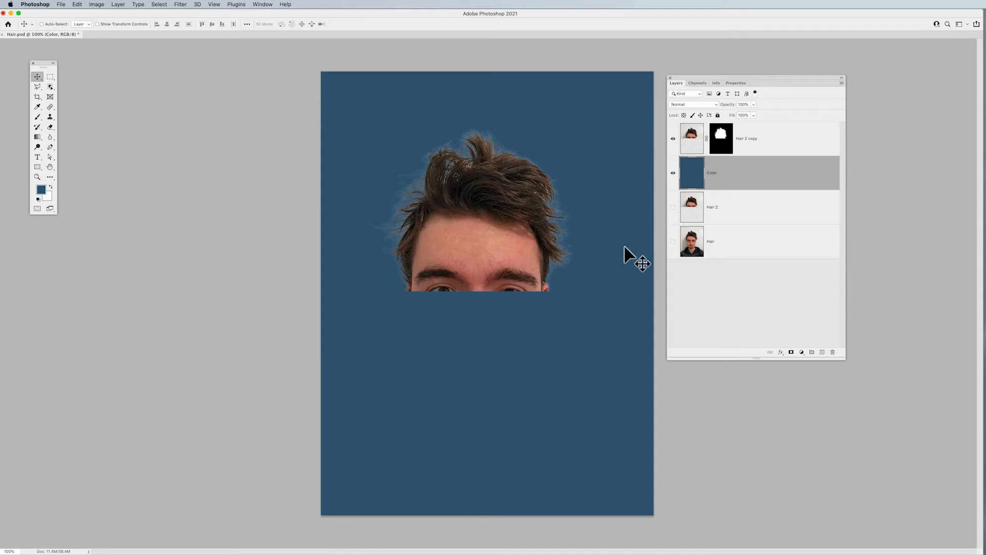
Add a new layer above Hair 2 copy and name it Hair Fill
{"action": "key", "text": "super+plus"}
{"action": "key", "text": "super+plus"}
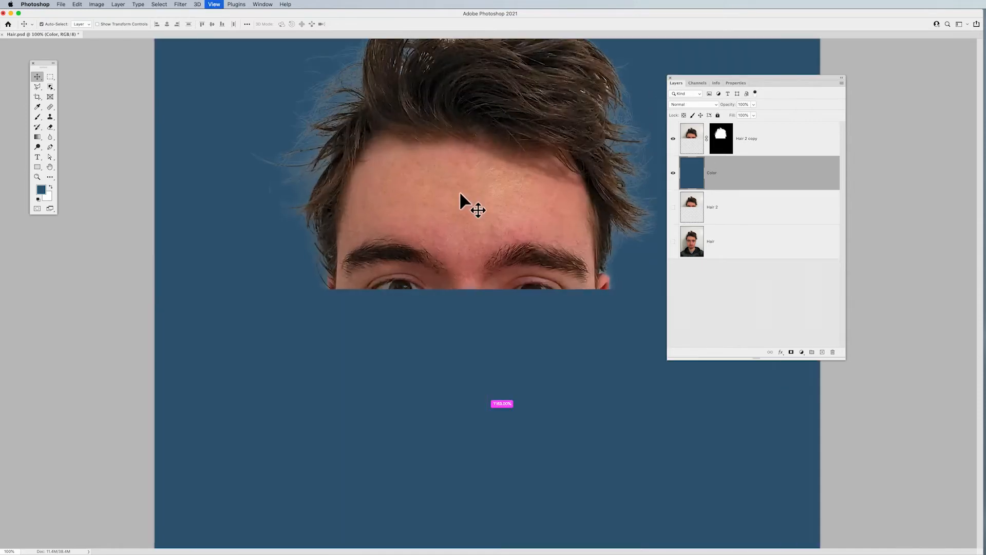
{"action": "key", "text": "space"}
{"action": "left_click_drag", "start_coordinate": [468, 197], "coordinate": [396, 399]}
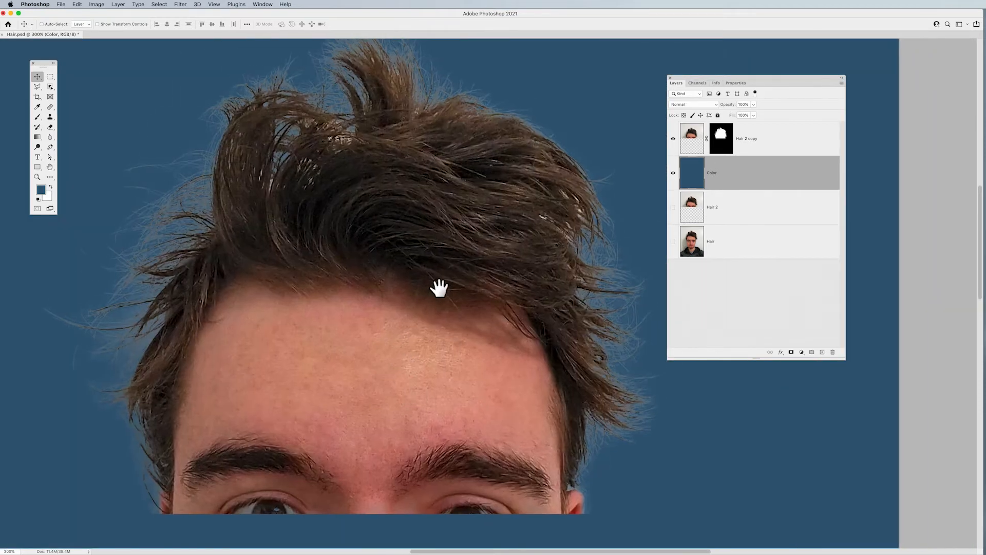
{"action": "left_click_drag", "start_coordinate": [440, 286], "coordinate": [399, 310]}
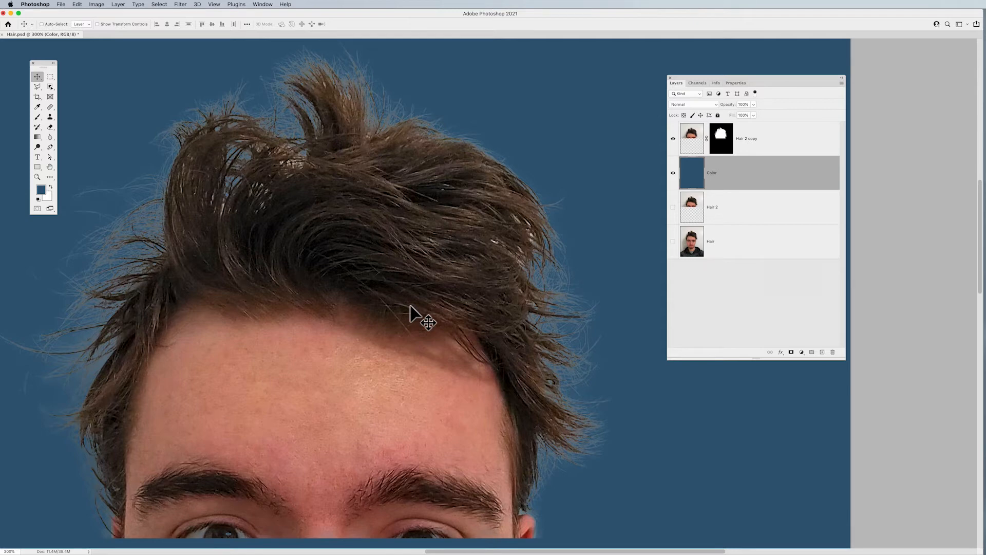
{"action": "left_click", "coordinate": [769, 151]}
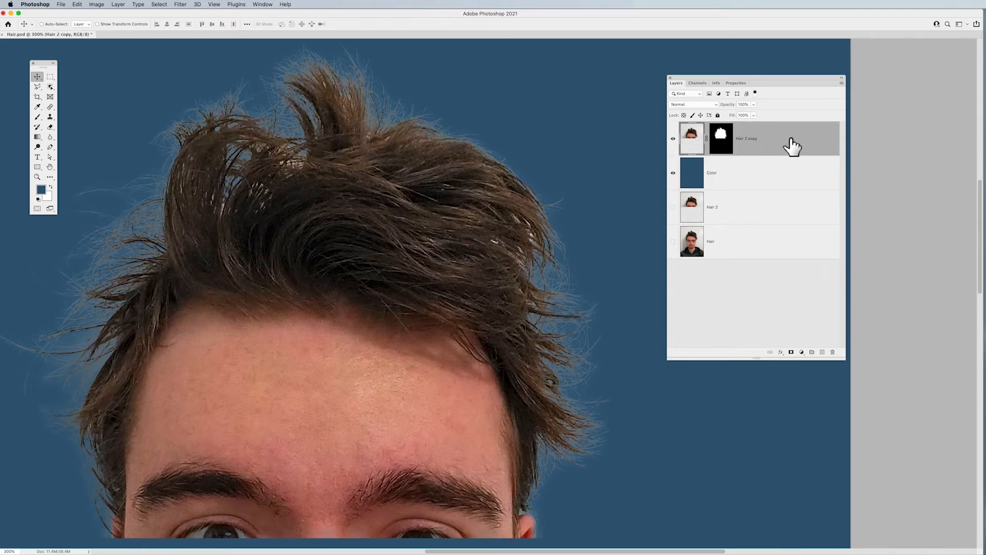
{"action": "left_click", "coordinate": [823, 352]}
{"action": "double_click", "coordinate": [714, 138]}
{"action": "type", "text": "Hair Fill"}
{"action": "key", "text": "Return"}
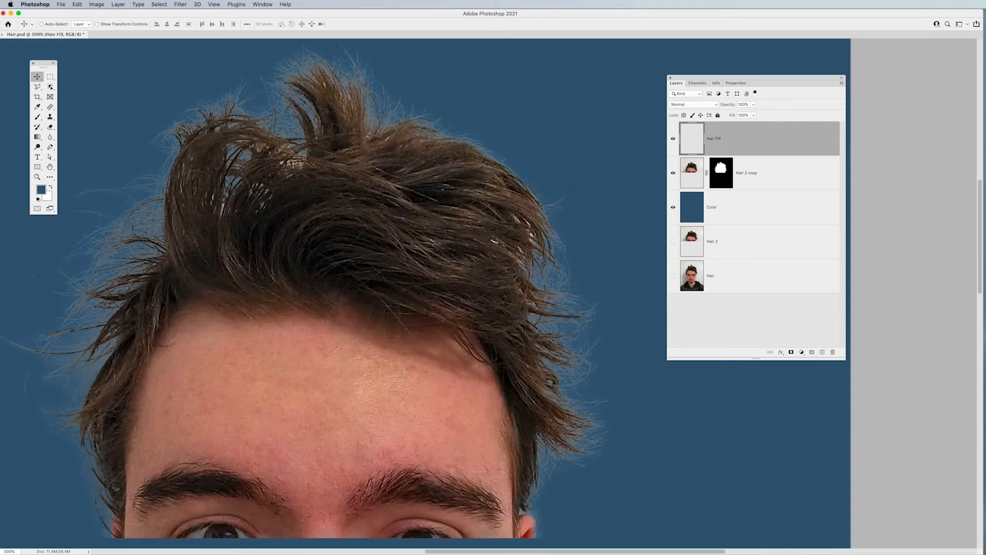
Sample a dark brown from the hair near its outer edge on the Hair 2 copy layer as the foreground color
{"action": "left_click", "coordinate": [690, 172]}
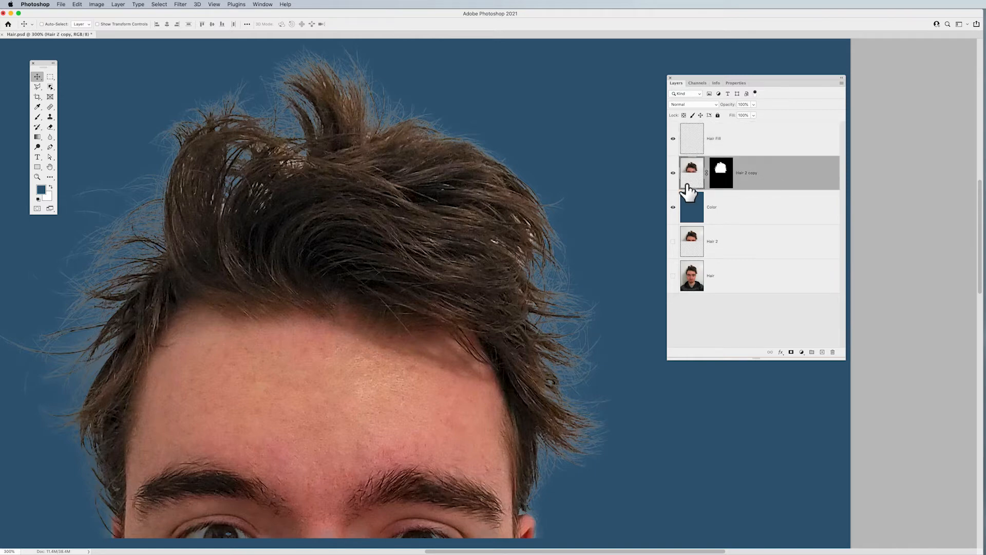
{"action": "key", "text": "i"}
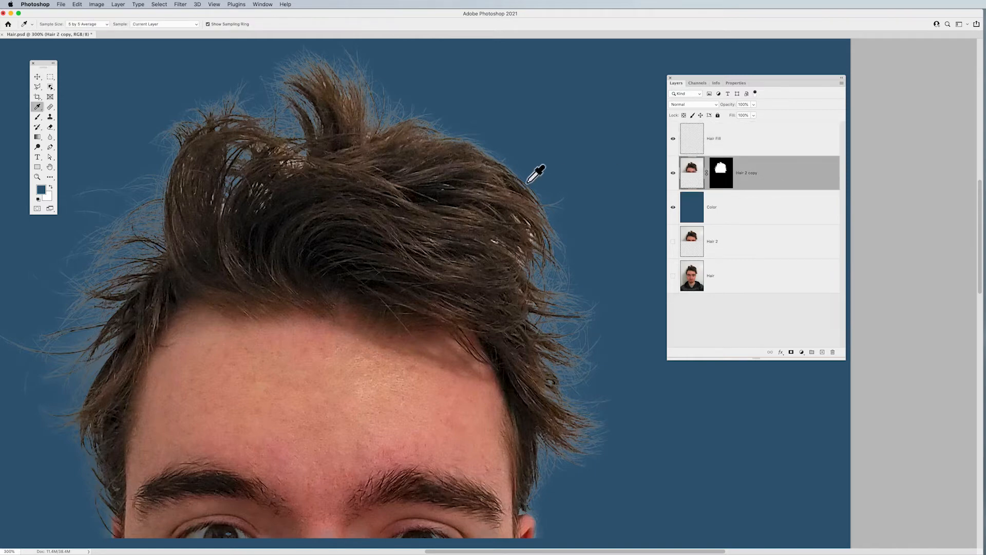
{"action": "left_click", "coordinate": [462, 147]}
{"action": "left_click", "coordinate": [474, 166]}
{"action": "left_click", "coordinate": [515, 196]}
{"action": "left_click", "coordinate": [515, 196]}
{"action": "left_click", "coordinate": [433, 154]}
{"action": "left_click", "coordinate": [452, 153]}
Paint the sampled brown along the upper-right hair edge on Hair Fill with a 40 px brush, and clip that layer to Hair 2 copy
{"action": "key", "text": "b"}
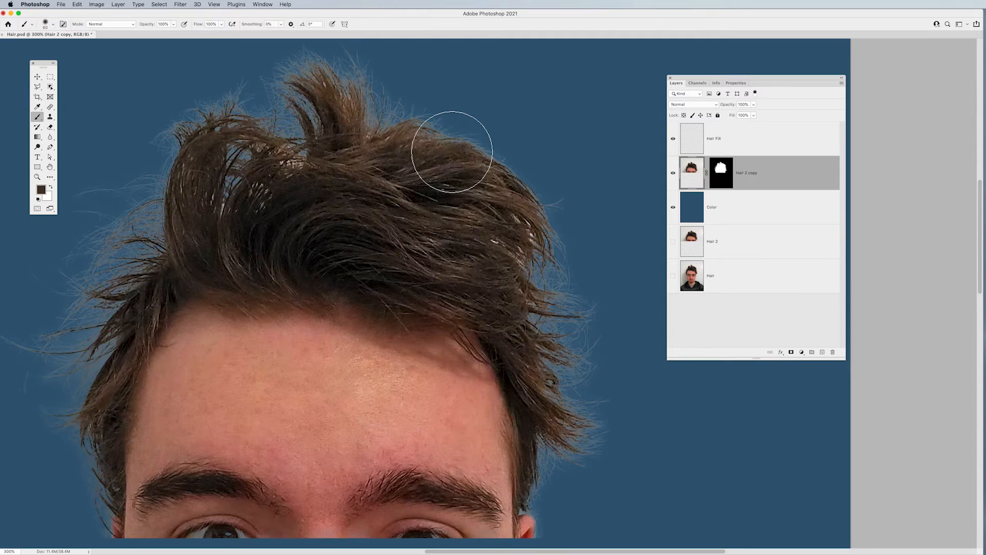
{"action": "key", "text": "bracketright"}
{"action": "key", "text": "bracketright"}
{"action": "key", "text": "bracketright"}
{"action": "key", "text": "bracketleft"}
{"action": "key", "text": "bracketleft"}
{"action": "key", "text": "bracketleft"}
{"action": "key", "text": "bracketleft"}
{"action": "key", "text": "bracketleft"}
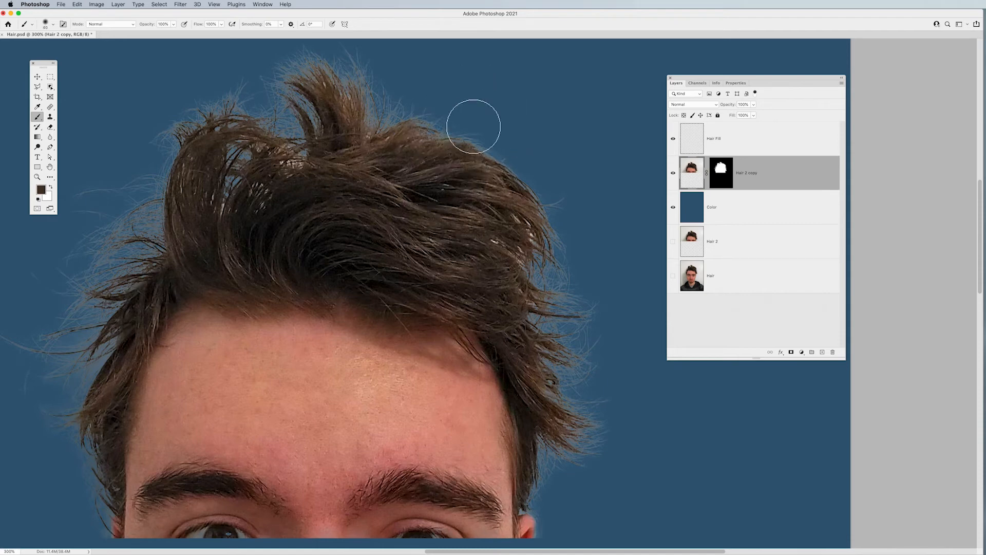
{"action": "left_click", "coordinate": [731, 141]}
{"action": "left_click", "coordinate": [480, 138]}
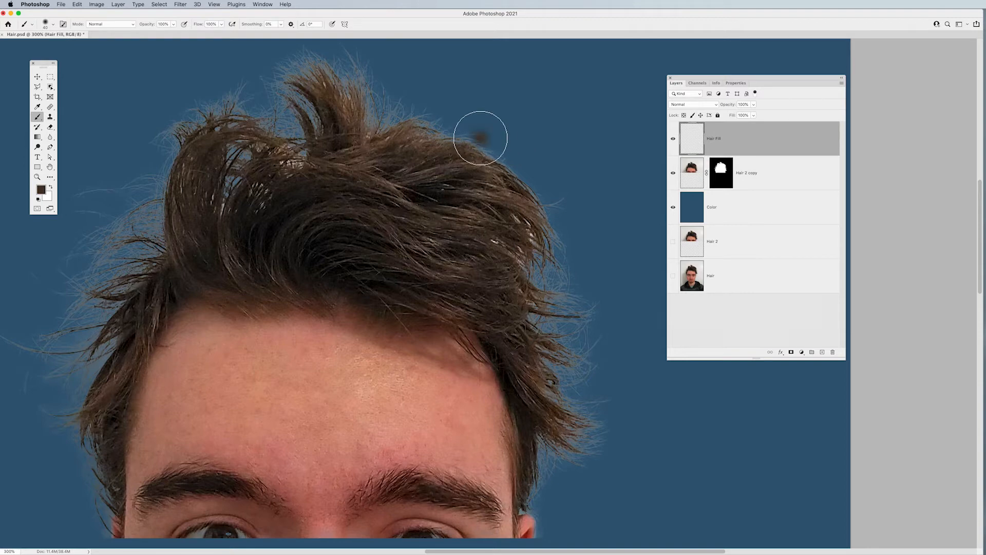
{"action": "mouse_move", "coordinate": [483, 142]}
{"action": "left_mouse_down"}
{"action": "mouse_move", "coordinate": [563, 201]}
{"action": "mouse_move", "coordinate": [538, 204]}
{"action": "mouse_move", "coordinate": [525, 179]}
{"action": "mouse_move", "coordinate": [470, 153]}
{"action": "mouse_move", "coordinate": [467, 135]}
{"action": "mouse_move", "coordinate": [428, 124]}
{"action": "left_mouse_up"}
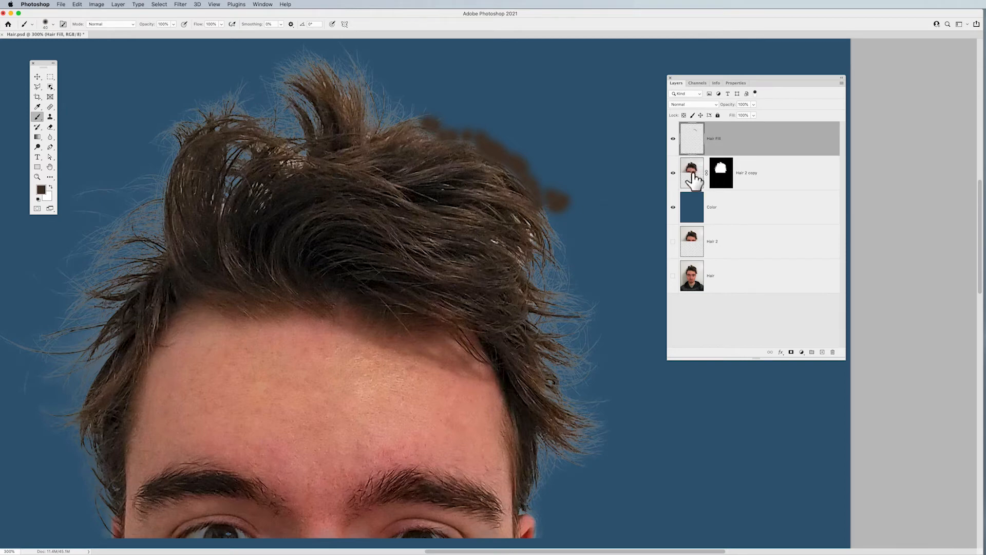
{"action": "left_click", "coordinate": [761, 153], "text": "alt"}
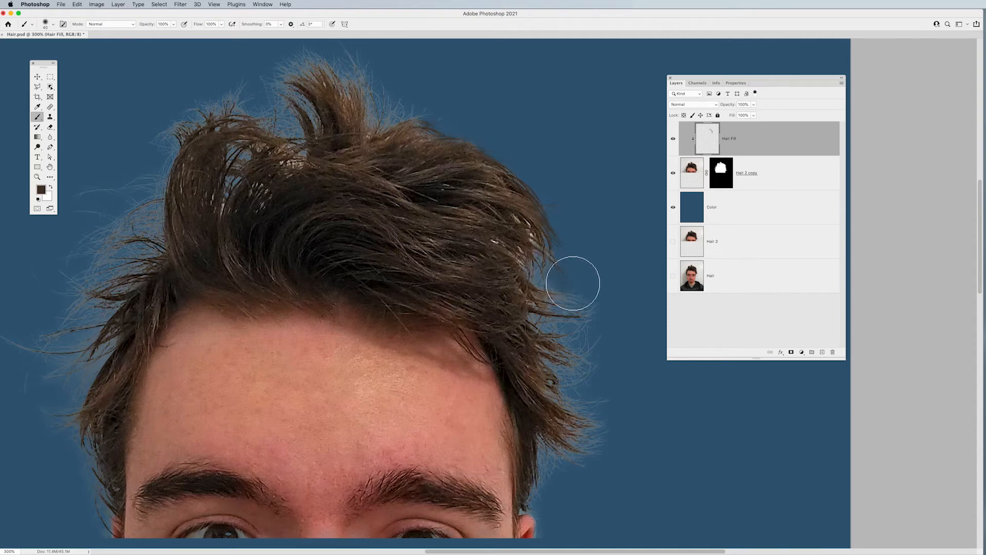
Paint over the light fringe along the right hair edge on Hair Fill, using a darker brown sampled from Hair 2 copy and a smaller brush
{"action": "mouse_move", "coordinate": [580, 302]}
{"action": "left_mouse_down"}
{"action": "mouse_move", "coordinate": [539, 271]}
{"action": "mouse_move", "coordinate": [534, 236]}
{"action": "mouse_move", "coordinate": [550, 243]}
{"action": "mouse_move", "coordinate": [528, 261]}
{"action": "left_mouse_up"}
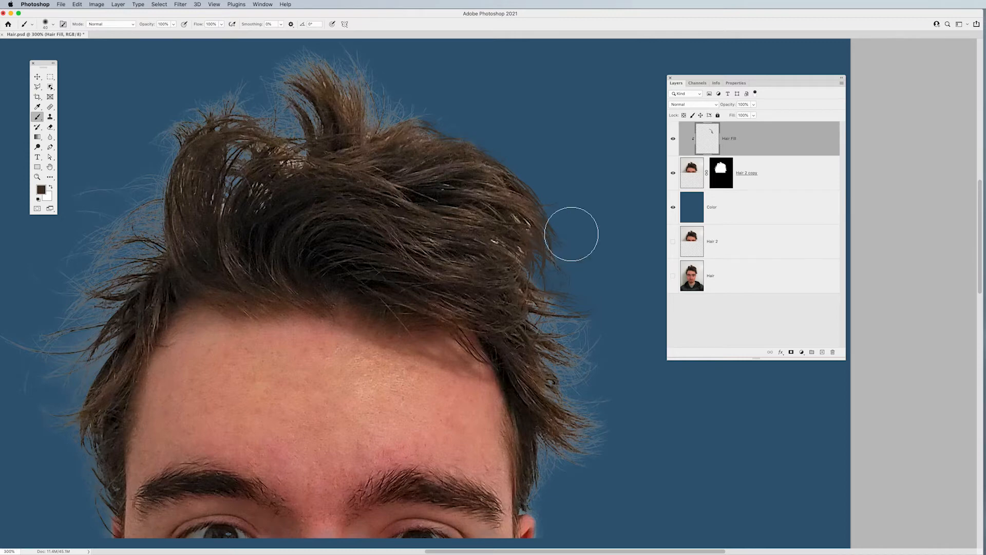
{"action": "left_click", "coordinate": [690, 180]}
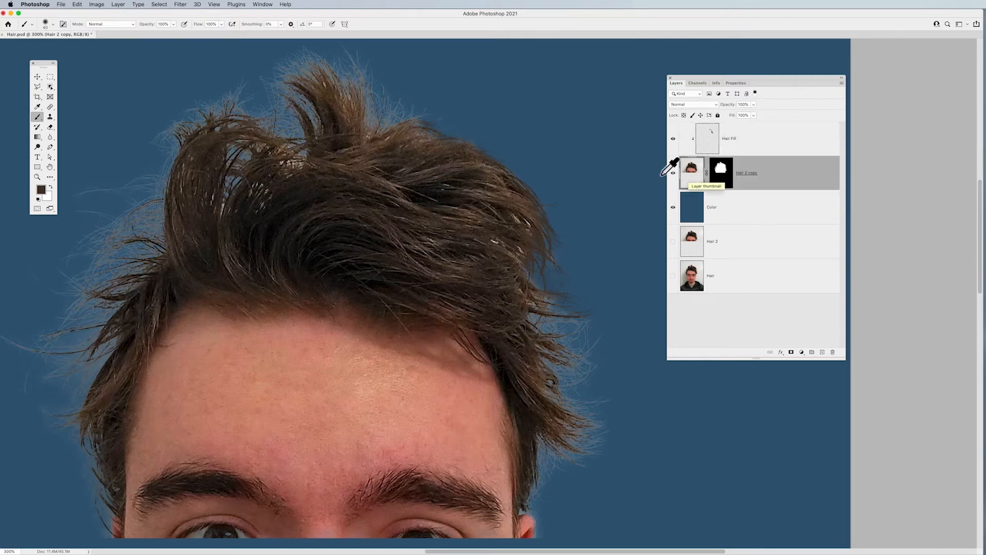
{"action": "left_click", "coordinate": [501, 205], "text": "alt"}
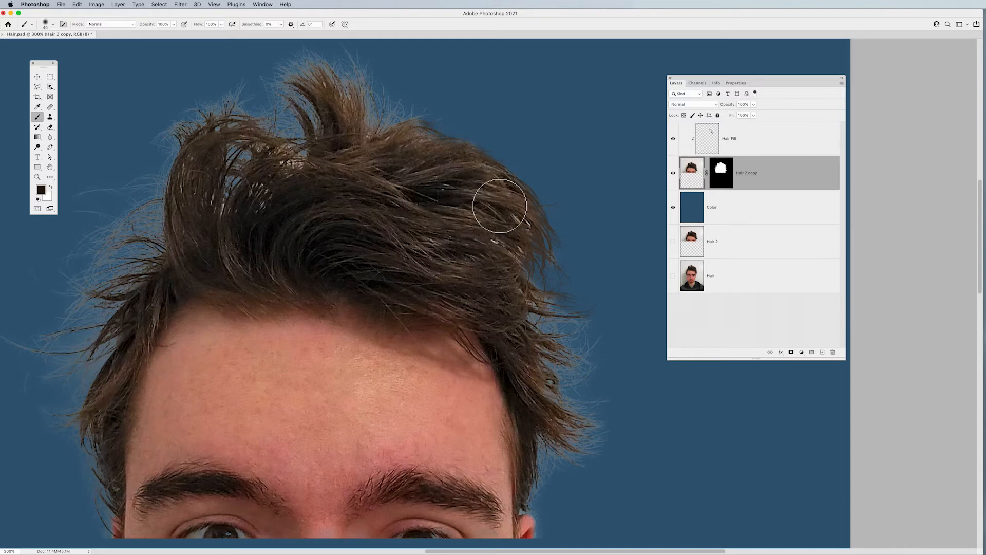
{"action": "left_click", "coordinate": [713, 145]}
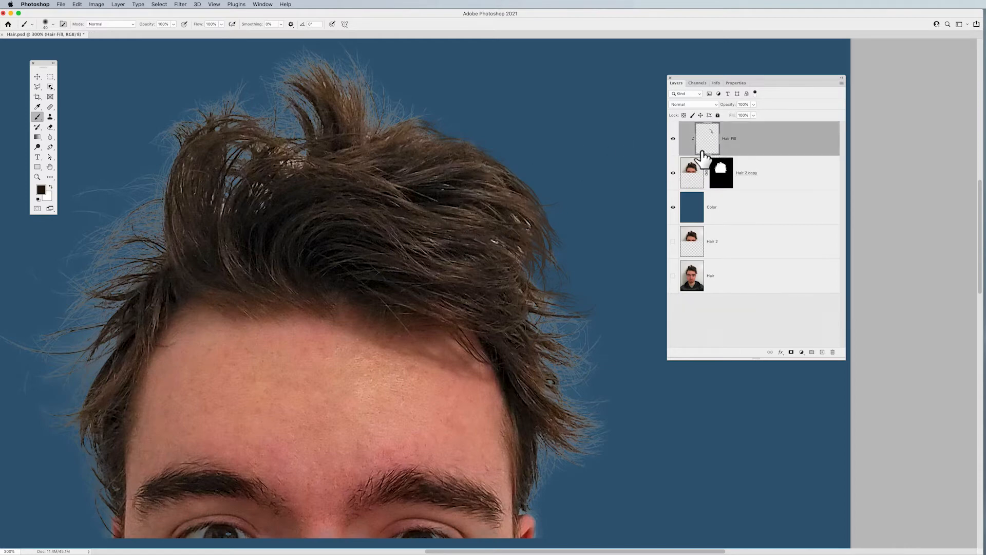
{"action": "left_click_drag", "start_coordinate": [524, 244], "coordinate": [547, 244]}
{"action": "key", "text": "super+z"}
{"action": "key", "text": "bracketleft"}
{"action": "mouse_move", "coordinate": [534, 275]}
{"action": "left_mouse_down"}
{"action": "mouse_move", "coordinate": [563, 309]}
{"action": "mouse_move", "coordinate": [588, 312]}
{"action": "mouse_move", "coordinate": [552, 297]}
{"action": "left_mouse_up"}
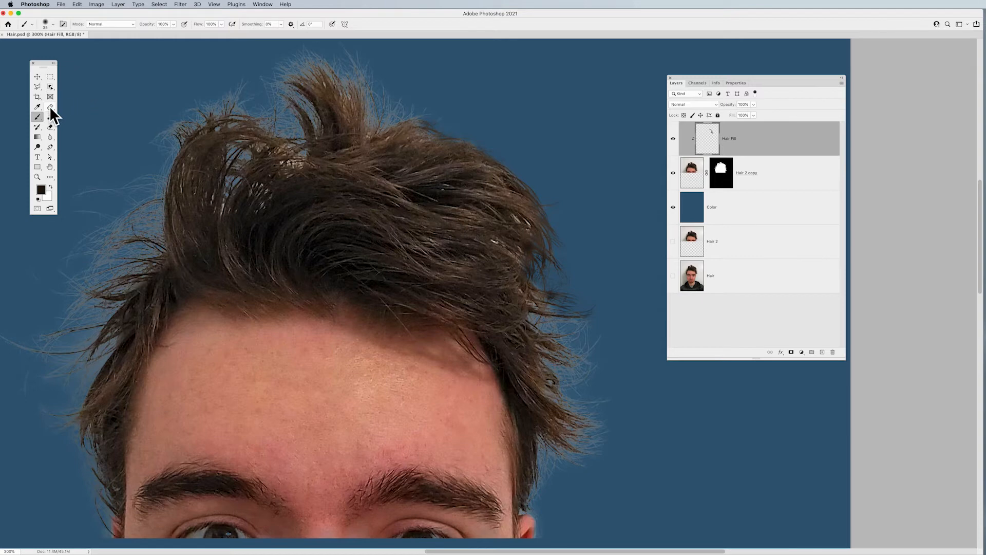
Set the Clone Stamp to sample Current & Below and hide the Color layer so only hair is sampled
{"action": "key", "text": "s"}
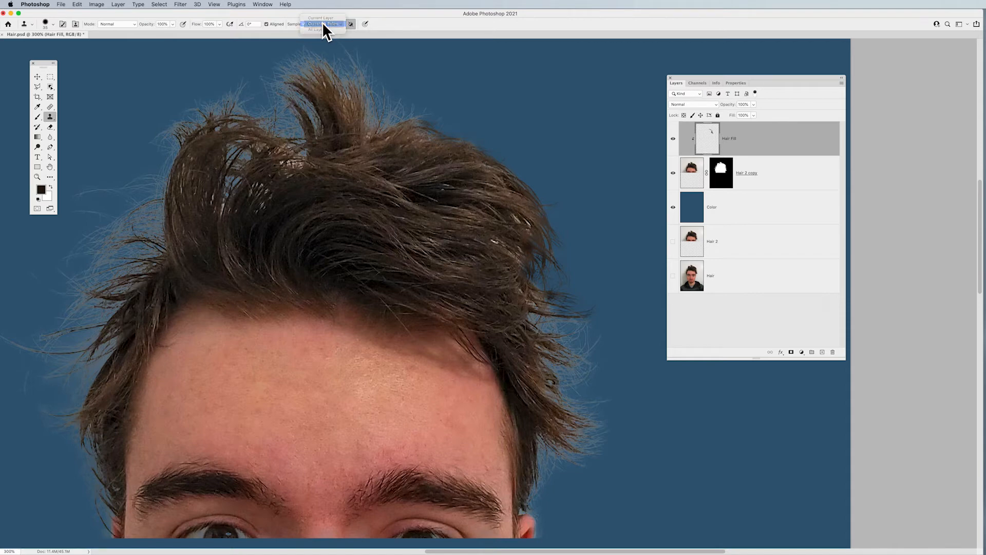
{"action": "left_click", "coordinate": [323, 23]}
{"action": "left_click", "coordinate": [673, 207]}
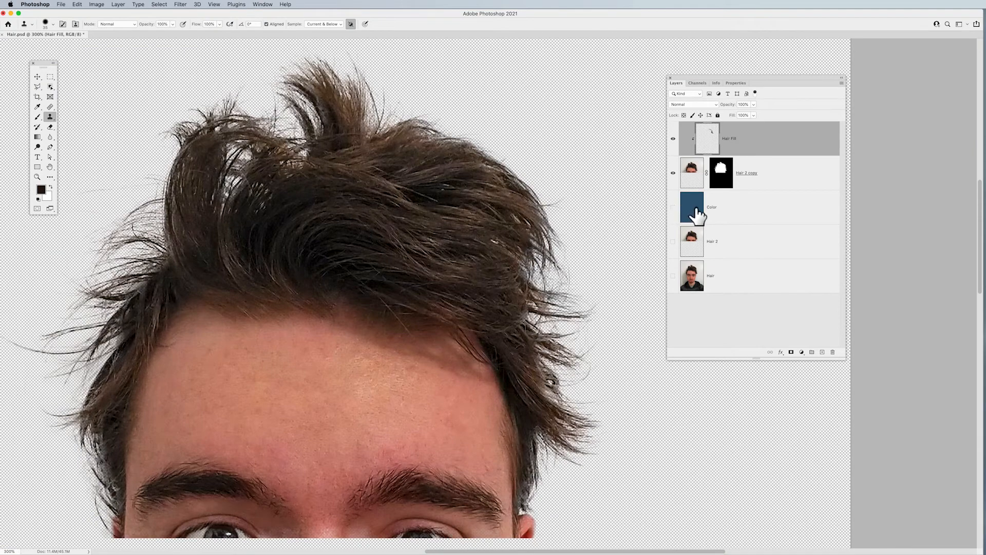
{"action": "left_click", "coordinate": [673, 208]}
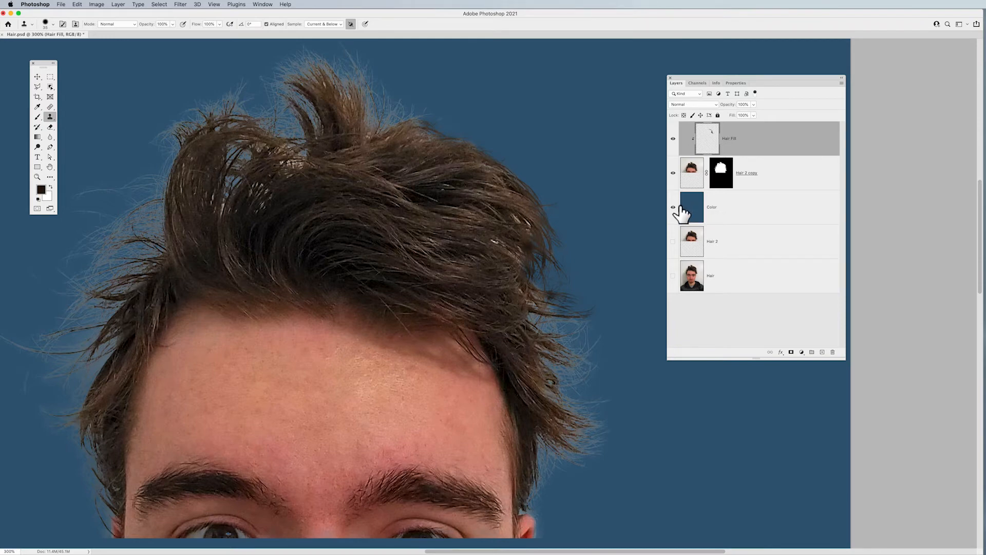
{"action": "left_click", "coordinate": [673, 208]}
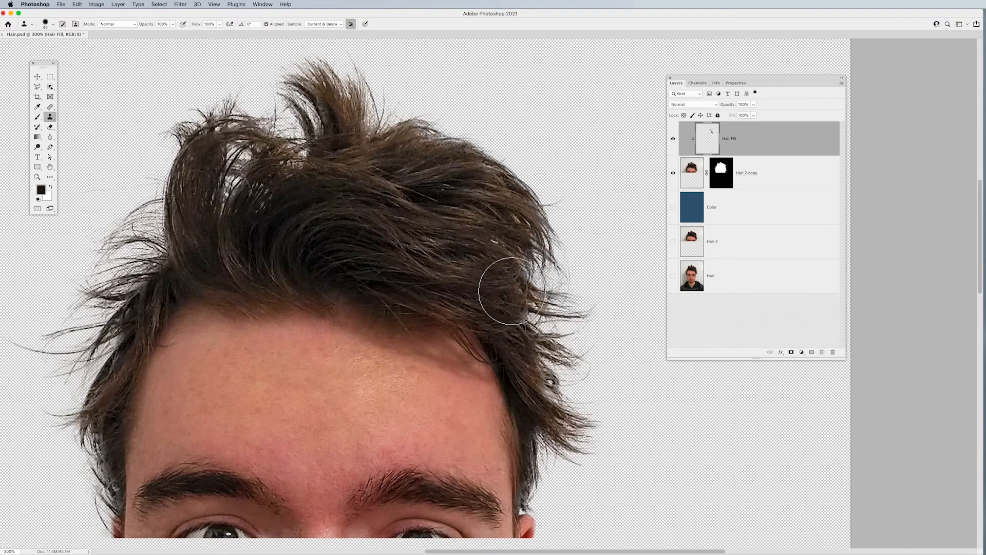
Clone dark hair texture onto Hair Fill over the fringe at the middle of the right hair edge with a larger brush, checking it against Color
{"action": "key", "text": "bracketright"}
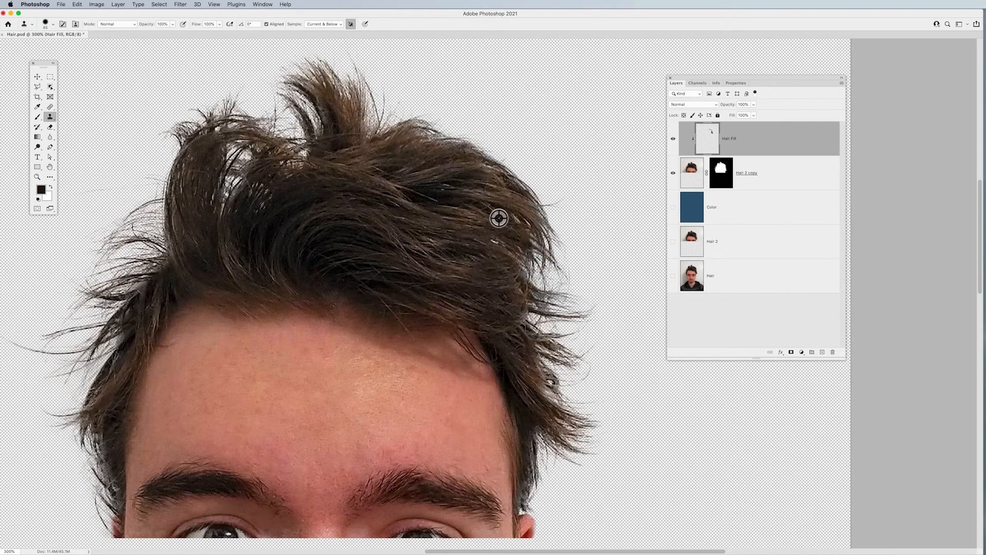
{"action": "mouse_move", "coordinate": [543, 251]}
{"action": "left_mouse_down"}
{"action": "mouse_move", "coordinate": [557, 262]}
{"action": "mouse_move", "coordinate": [528, 272]}
{"action": "mouse_move", "coordinate": [561, 279]}
{"action": "mouse_move", "coordinate": [537, 300]}
{"action": "left_mouse_up"}
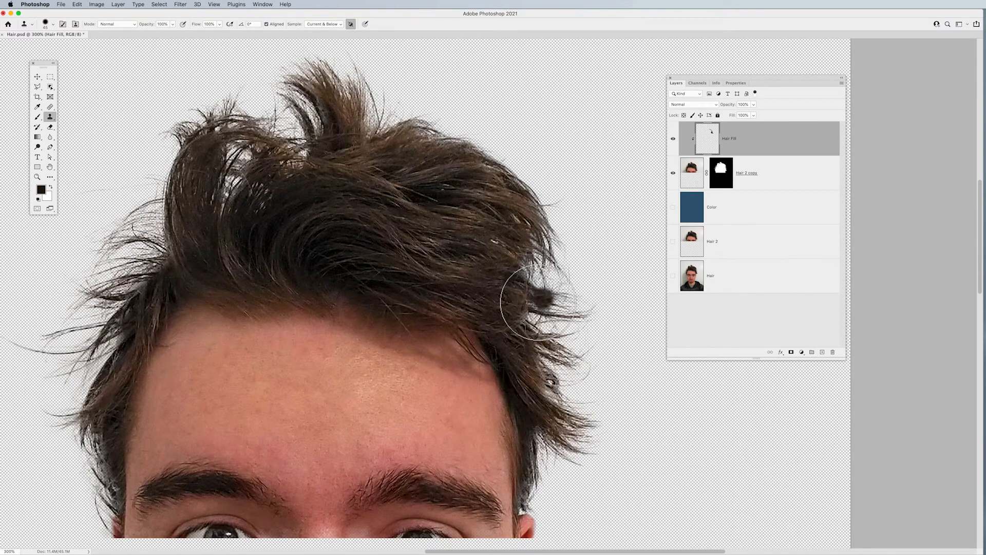
{"action": "left_click", "coordinate": [512, 313], "text": "alt"}
{"action": "mouse_move", "coordinate": [555, 353]}
{"action": "left_mouse_down"}
{"action": "mouse_move", "coordinate": [590, 359]}
{"action": "mouse_move", "coordinate": [540, 362]}
{"action": "mouse_move", "coordinate": [545, 353]}
{"action": "left_mouse_up"}
{"action": "left_click", "coordinate": [515, 311], "text": "alt"}
{"action": "left_click_drag", "start_coordinate": [567, 312], "coordinate": [546, 260]}
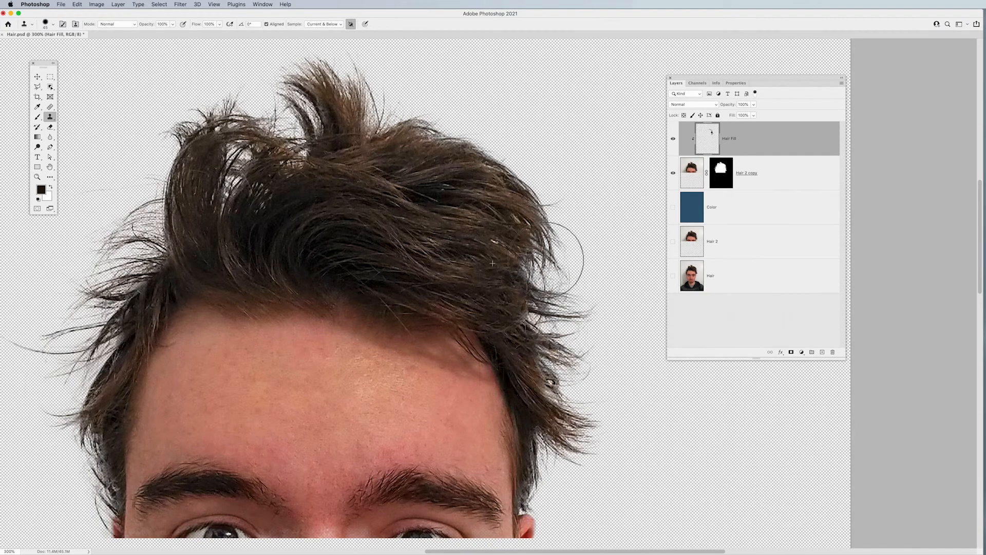
{"action": "left_click", "coordinate": [672, 208]}
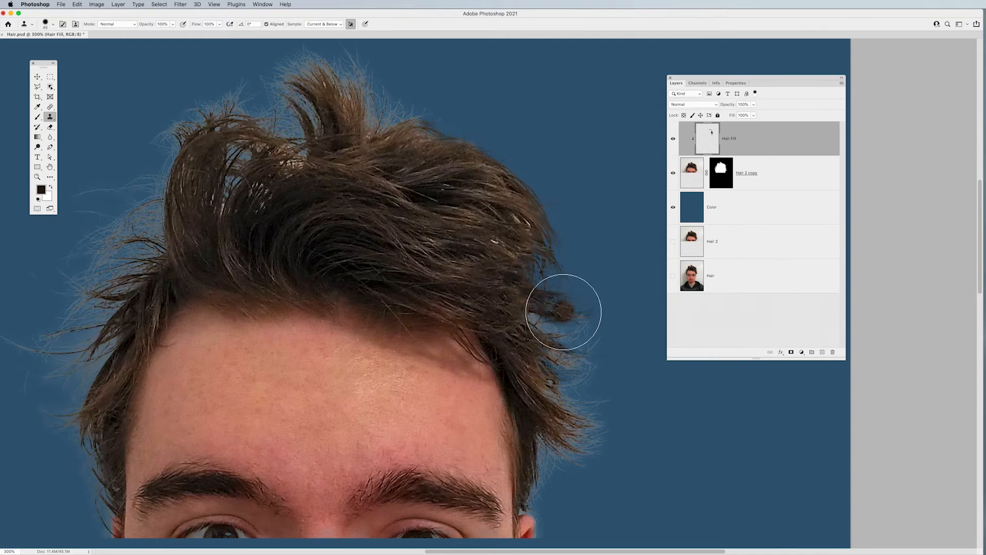
{"action": "left_click", "coordinate": [673, 207]}
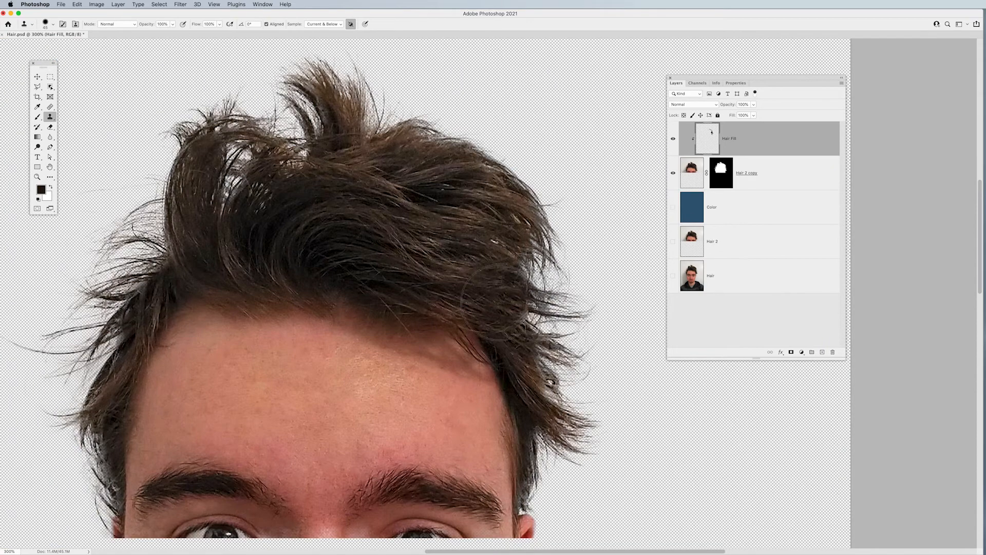
Clone hair over the light gaps lower on the right hair edge, undoing a stray stroke, and show the Color layer again
{"action": "left_click", "coordinate": [477, 300], "text": "alt"}
{"action": "mouse_move", "coordinate": [538, 322]}
{"action": "left_mouse_down"}
{"action": "mouse_move", "coordinate": [575, 339]}
{"action": "mouse_move", "coordinate": [556, 344]}
{"action": "mouse_move", "coordinate": [590, 355]}
{"action": "mouse_move", "coordinate": [565, 363]}
{"action": "mouse_move", "coordinate": [588, 376]}
{"action": "mouse_move", "coordinate": [561, 369]}
{"action": "mouse_move", "coordinate": [603, 376]}
{"action": "mouse_move", "coordinate": [596, 360]}
{"action": "mouse_move", "coordinate": [588, 376]}
{"action": "mouse_move", "coordinate": [559, 359]}
{"action": "mouse_move", "coordinate": [539, 323]}
{"action": "mouse_move", "coordinate": [568, 395]}
{"action": "mouse_move", "coordinate": [543, 396]}
{"action": "mouse_move", "coordinate": [579, 403]}
{"action": "left_mouse_up"}
{"action": "key", "text": "super+z"}
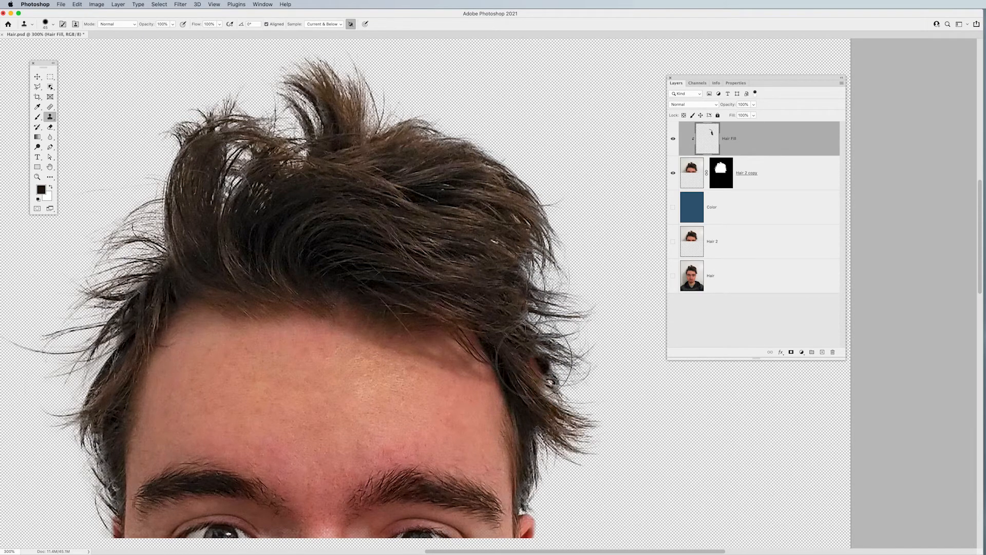
{"action": "left_click", "coordinate": [519, 341], "text": "alt"}
{"action": "left_click", "coordinate": [536, 379]}
{"action": "mouse_move", "coordinate": [536, 376]}
{"action": "left_mouse_down"}
{"action": "mouse_move", "coordinate": [570, 395]}
{"action": "mouse_move", "coordinate": [564, 384]}
{"action": "left_mouse_up"}
{"action": "left_click", "coordinate": [673, 207]}
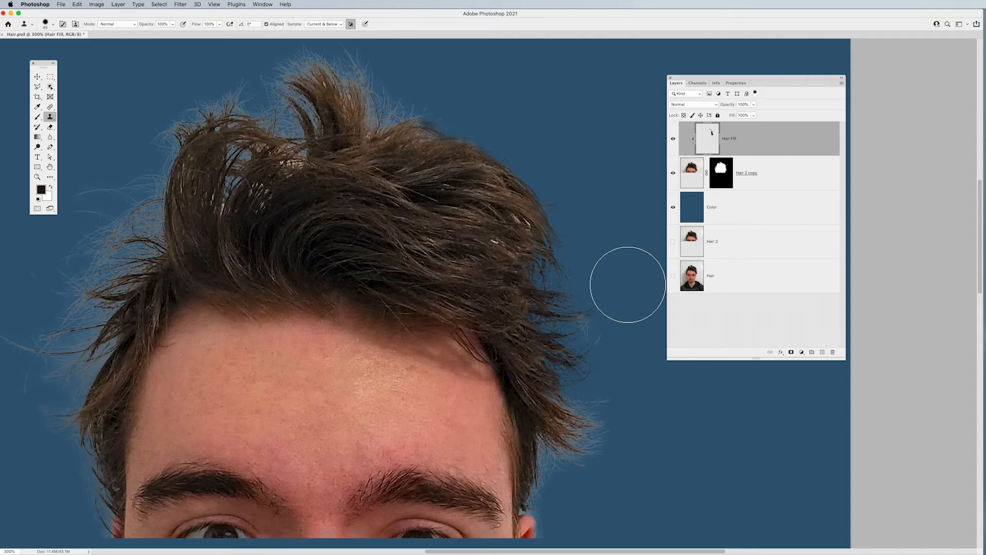
{"action": "key", "text": "super+minus"}
{"action": "key", "text": "super+minus"}
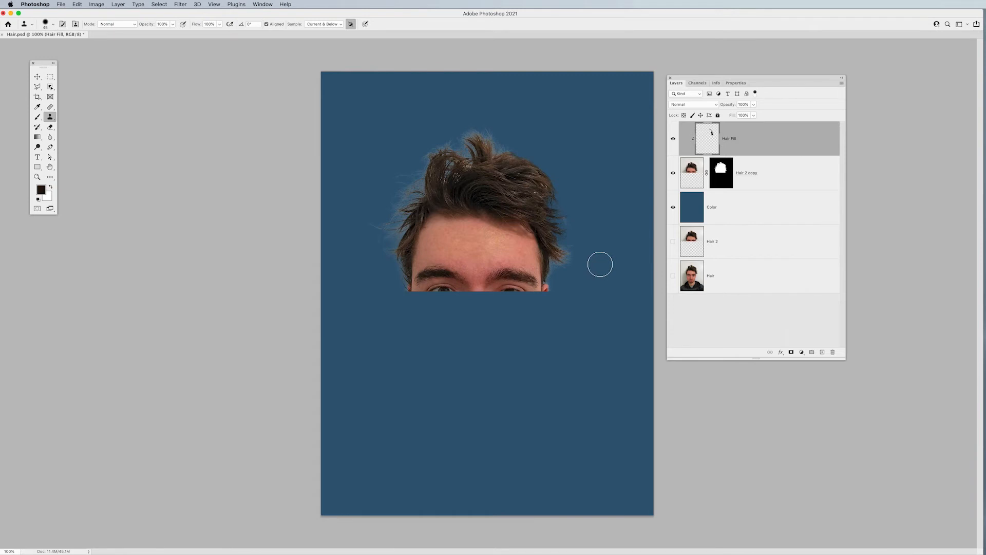
Show only the Hair layer, group the four layers above it, and hide that group with Hair selected
{"action": "left_click_drag", "start_coordinate": [673, 205], "coordinate": [672, 146]}
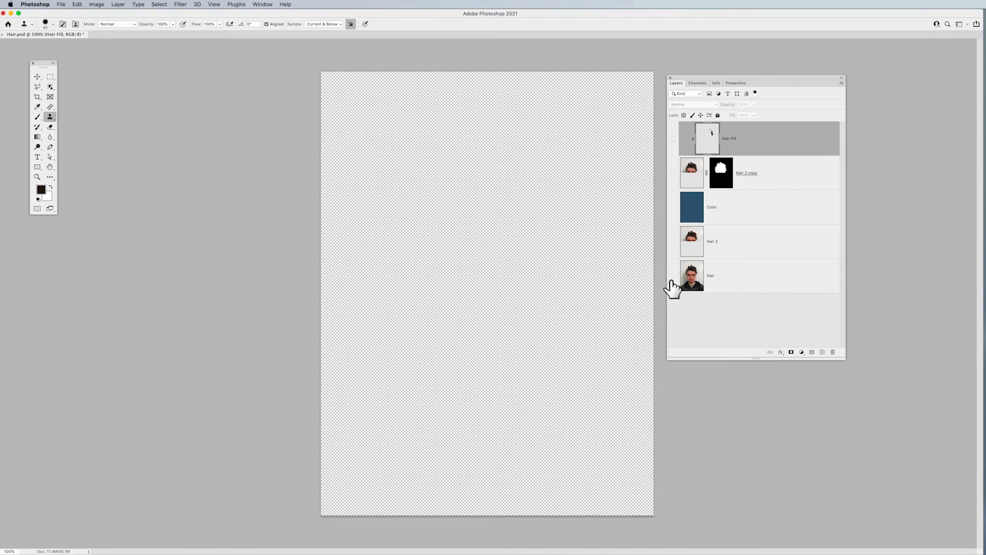
{"action": "left_click", "coordinate": [673, 276]}
{"action": "left_click", "coordinate": [729, 241]}
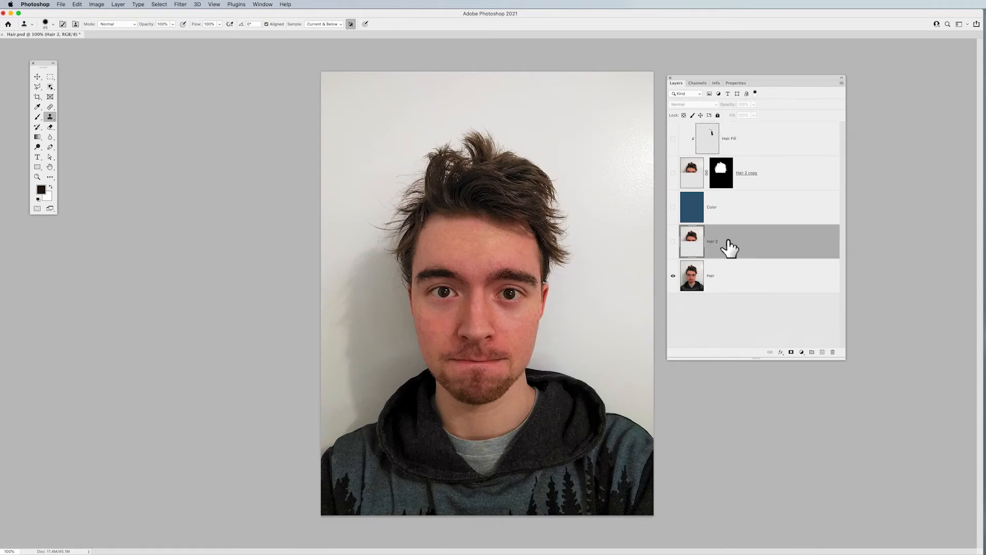
{"action": "left_click", "coordinate": [777, 152], "text": "shift"}
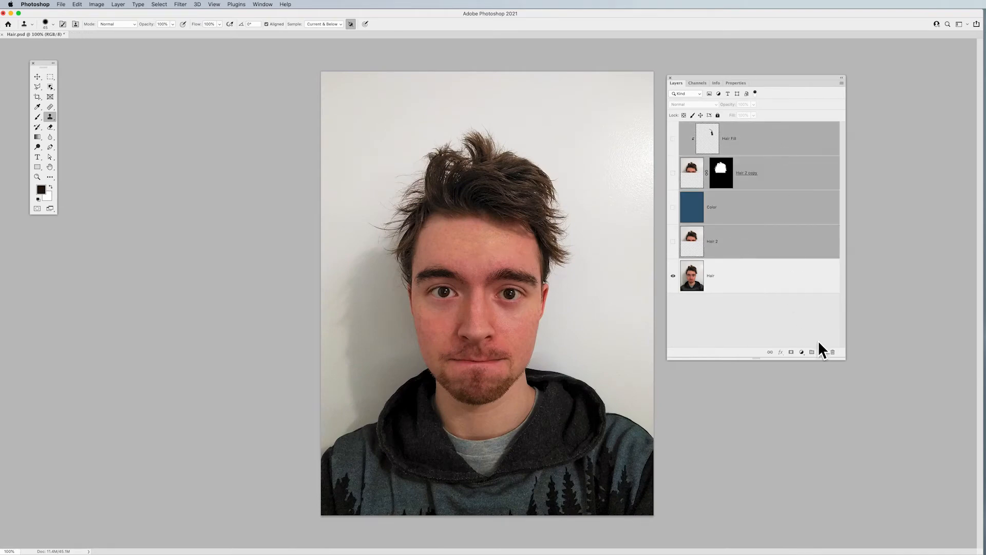
{"action": "left_click", "coordinate": [812, 351]}
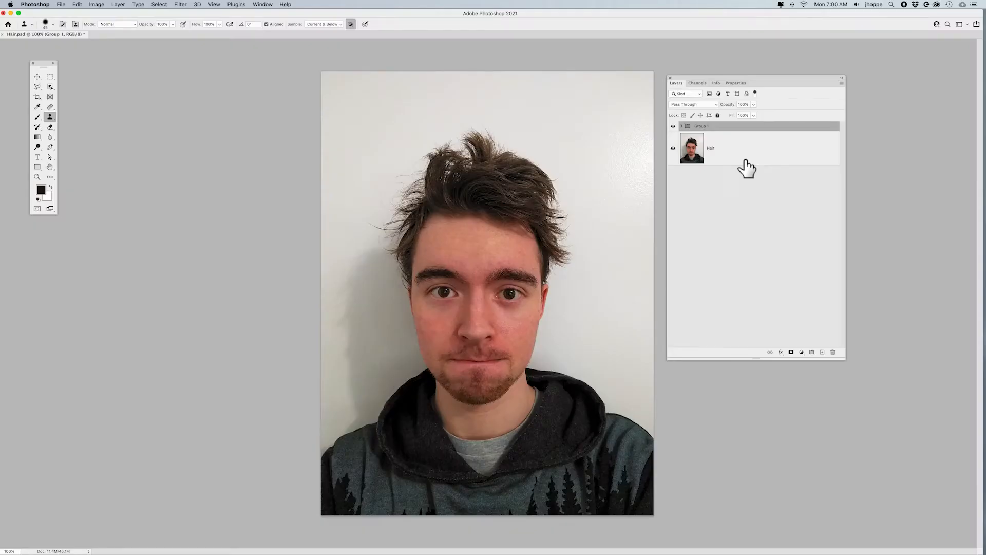
{"action": "left_click", "coordinate": [737, 156]}
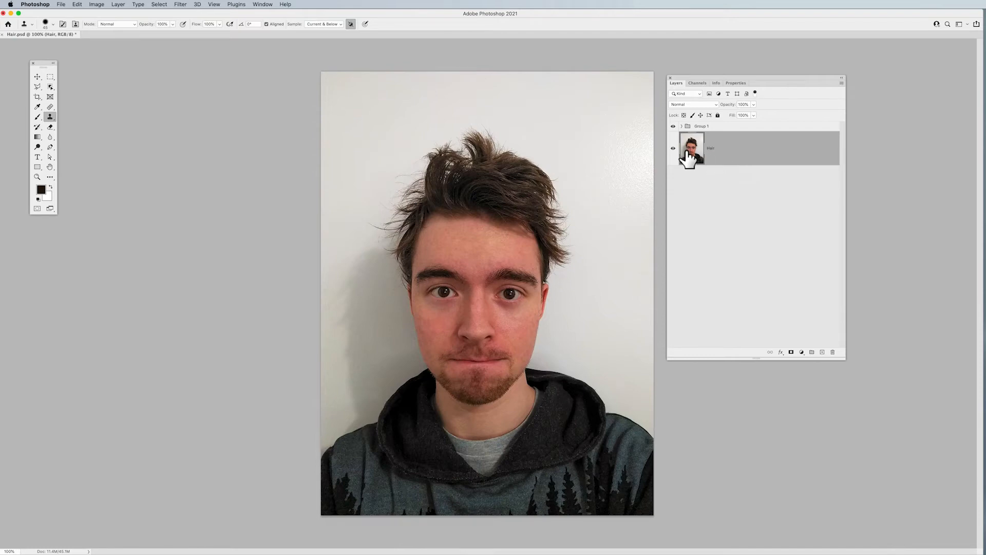
{"action": "left_click", "coordinate": [673, 125]}
Compare the Red, Green and Blue channels of the Hair layer for contrast between the hair and the background
{"action": "left_click", "coordinate": [698, 83]}
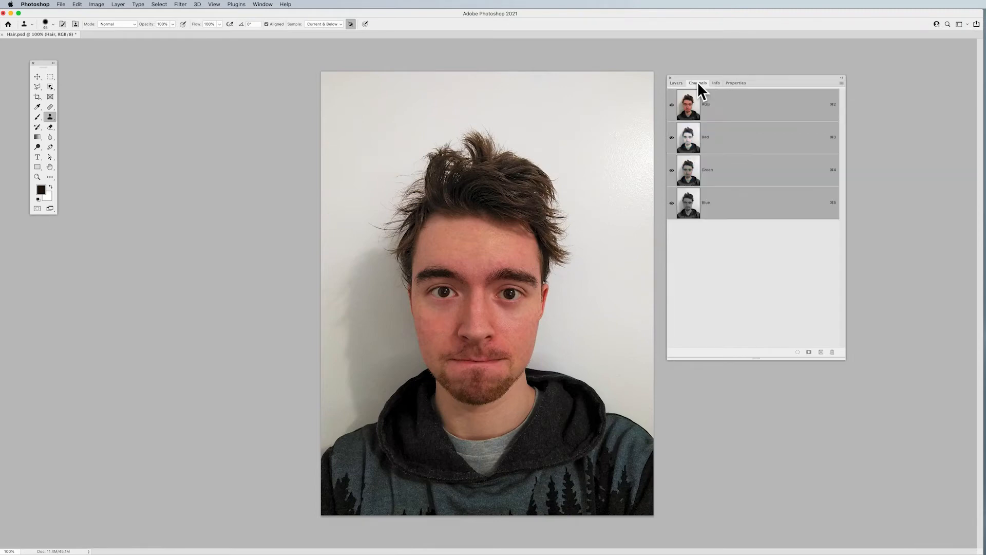
{"action": "left_click", "coordinate": [721, 142]}
{"action": "left_click", "coordinate": [737, 174]}
{"action": "left_click", "coordinate": [746, 207]}
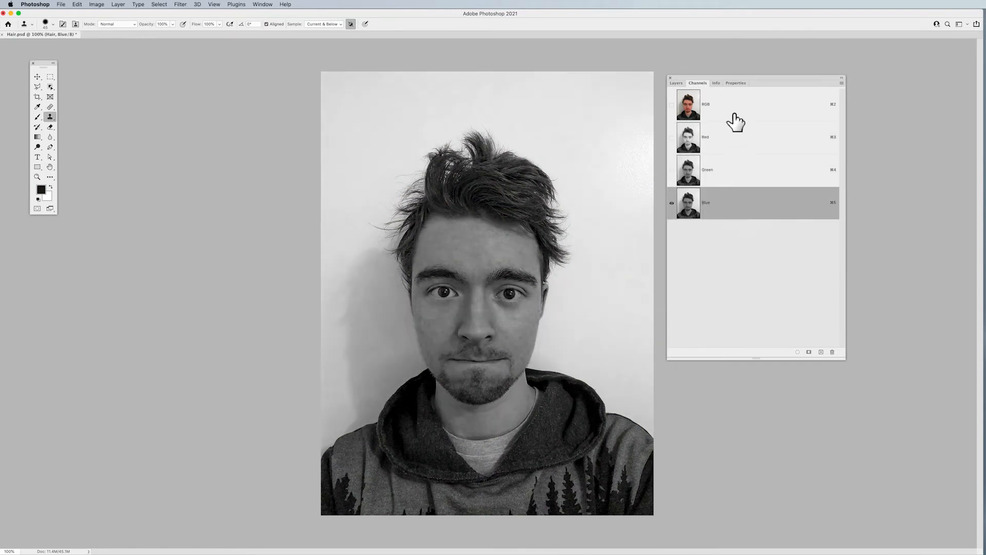
{"action": "left_click", "coordinate": [733, 142]}
{"action": "left_click", "coordinate": [736, 180]}
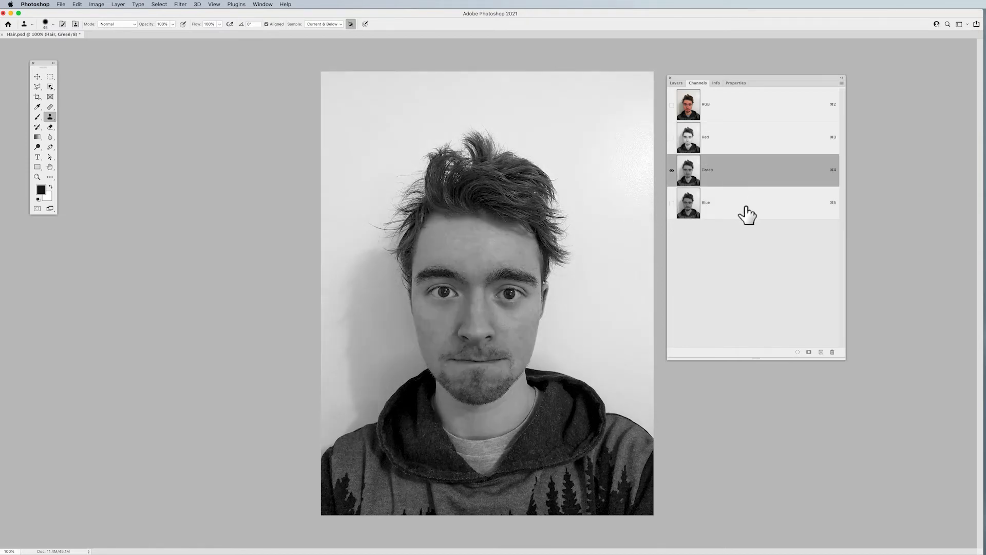
Duplicate the Blue channel as Blue copy and display only the duplicate
{"action": "left_click", "coordinate": [746, 213]}
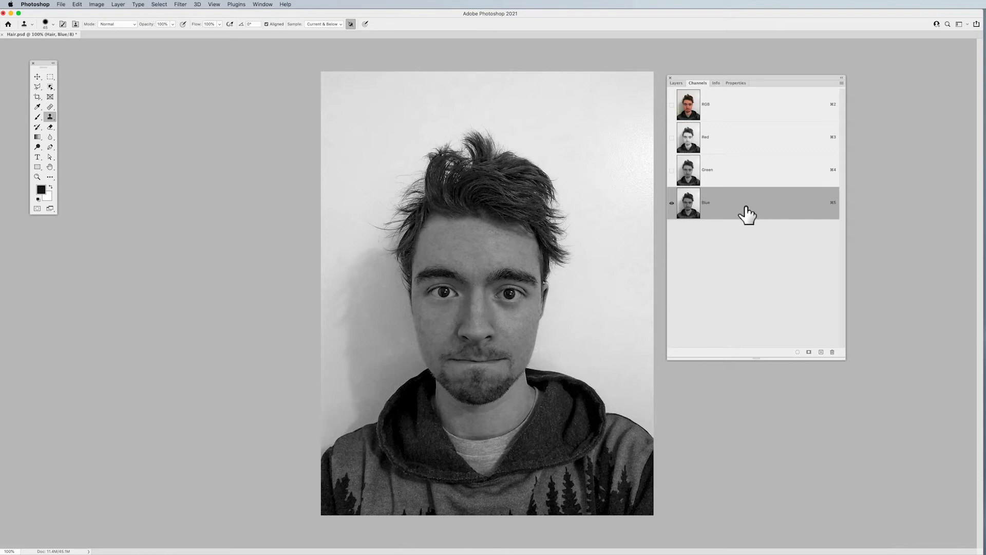
{"action": "right_click", "coordinate": [747, 215]}
{"action": "left_click", "coordinate": [769, 210]}
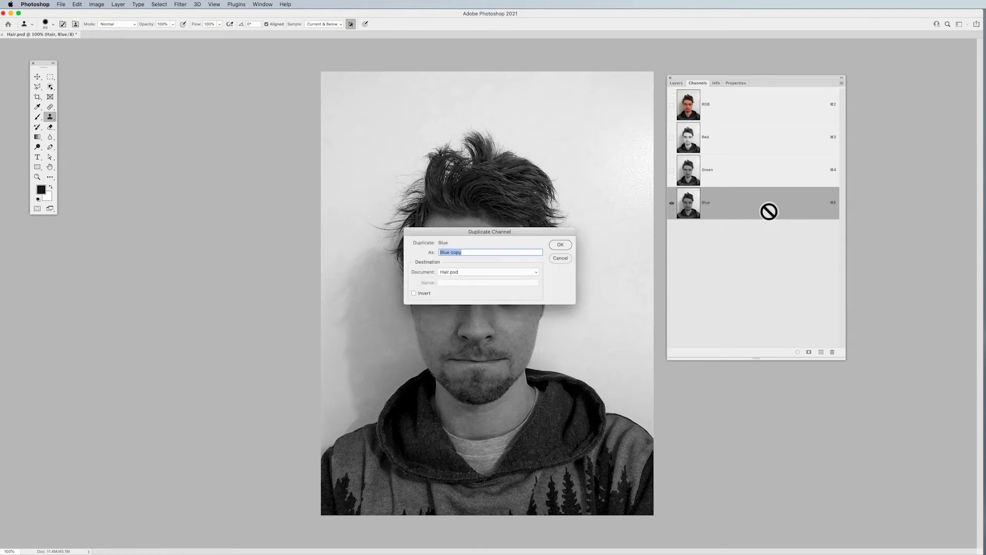
{"action": "left_click", "coordinate": [553, 245]}
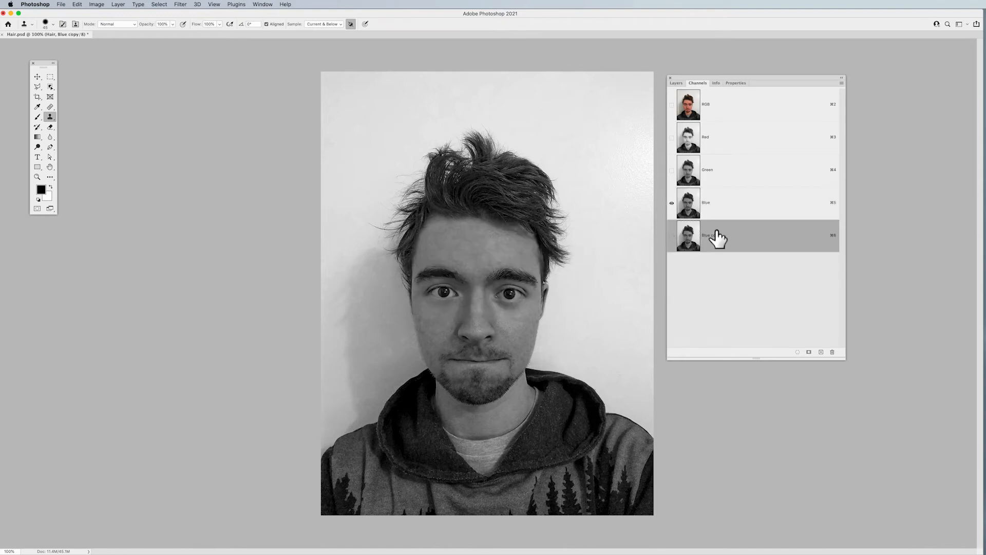
{"action": "left_click", "coordinate": [672, 235]}
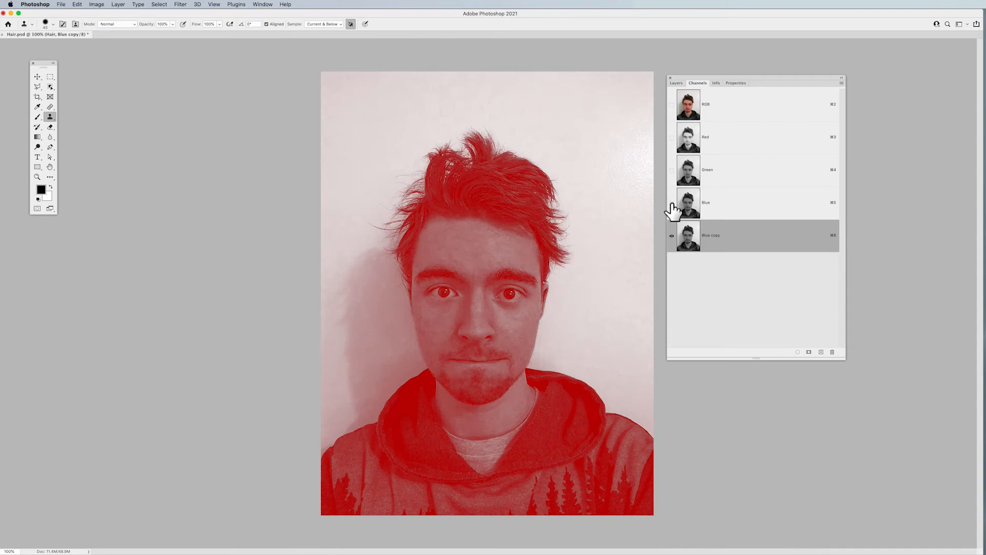
{"action": "left_click", "coordinate": [671, 208]}
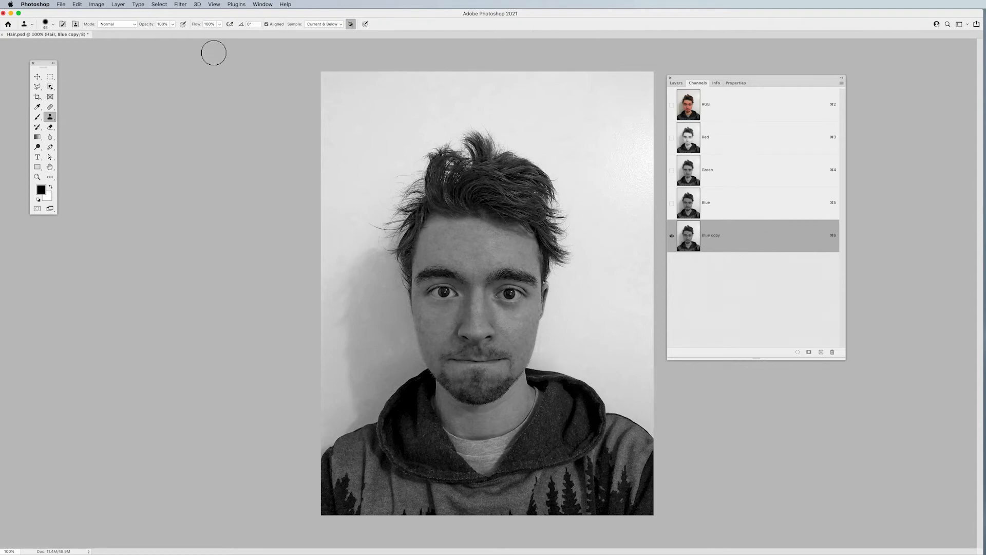
Open Levels for the Blue copy channel and set the input levels to black 65 and white 159
{"action": "left_click", "coordinate": [97, 4]}
{"action": "mouse_move", "coordinate": [98, 25]}
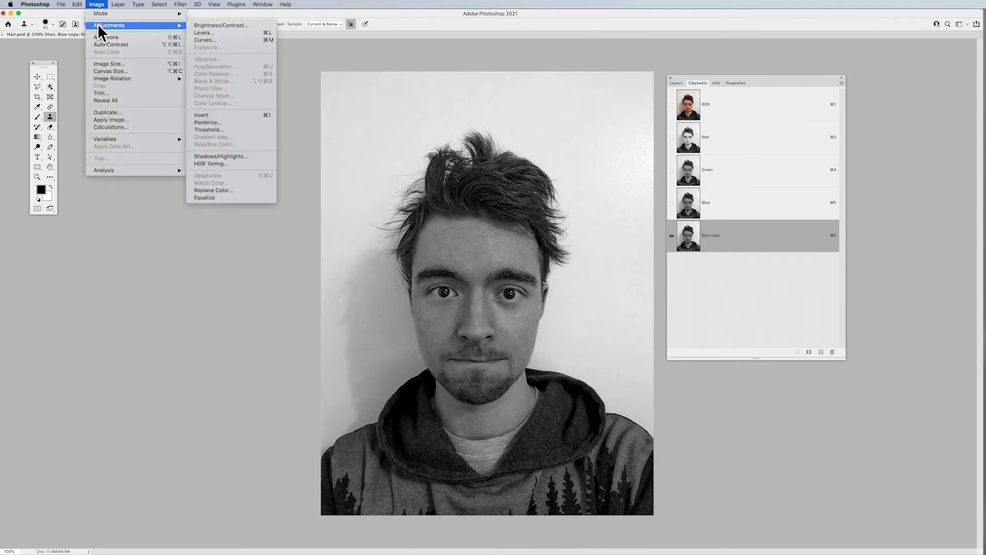
{"action": "left_click", "coordinate": [208, 33]}
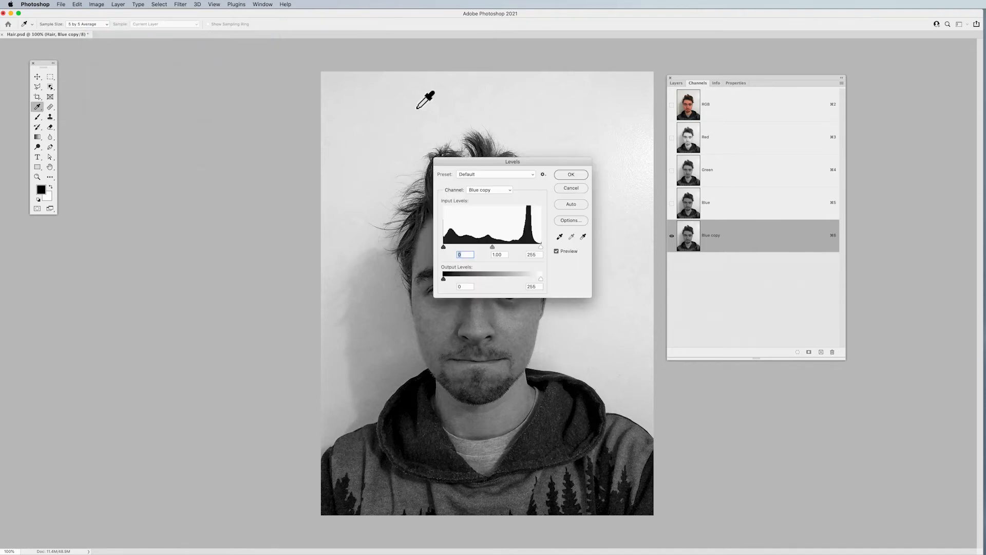
{"action": "left_click_drag", "start_coordinate": [467, 161], "coordinate": [239, 177]}
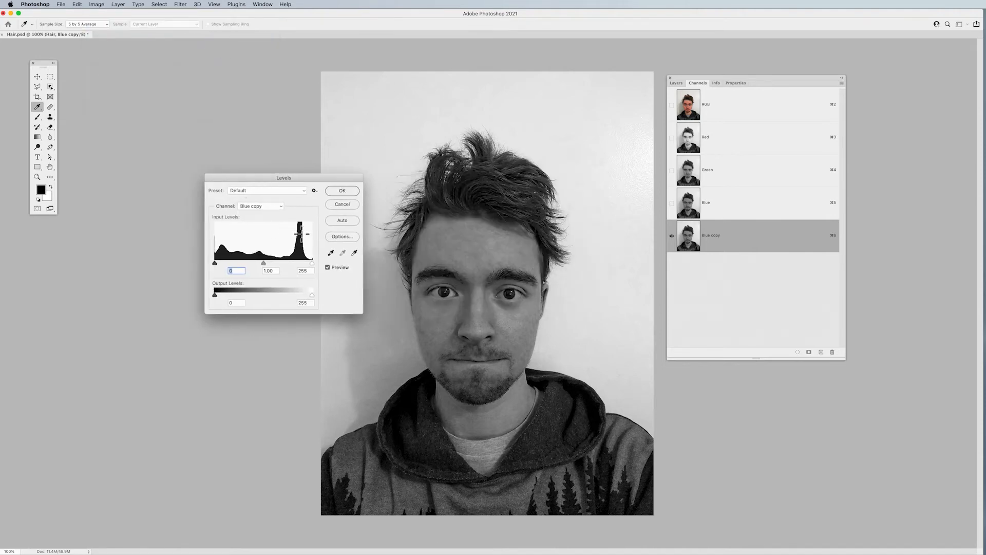
{"action": "left_click_drag", "start_coordinate": [312, 263], "coordinate": [304, 261]}
{"action": "left_click_drag", "start_coordinate": [215, 263], "coordinate": [220, 263]}
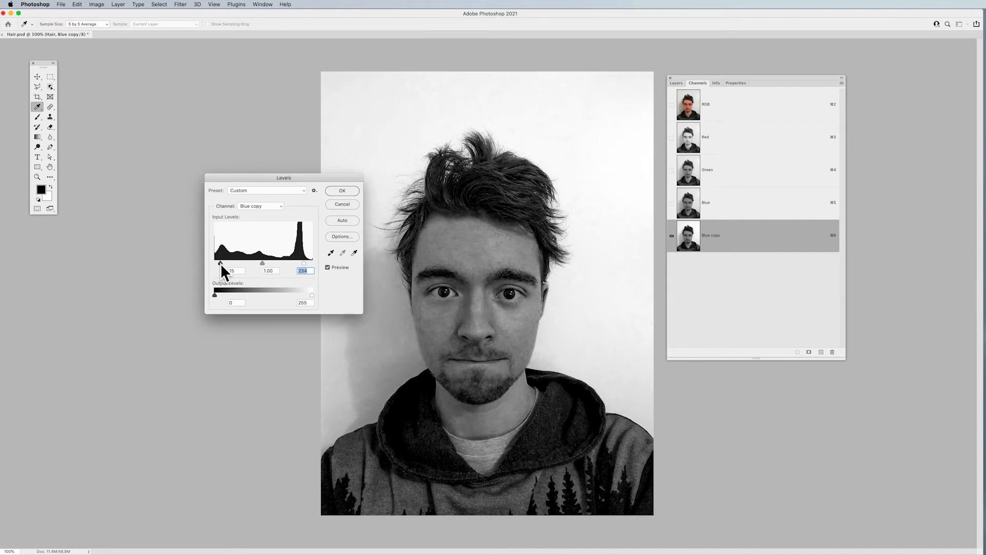
{"action": "left_click_drag", "start_coordinate": [221, 263], "coordinate": [220, 263]}
{"action": "left_click_drag", "start_coordinate": [304, 263], "coordinate": [275, 260]}
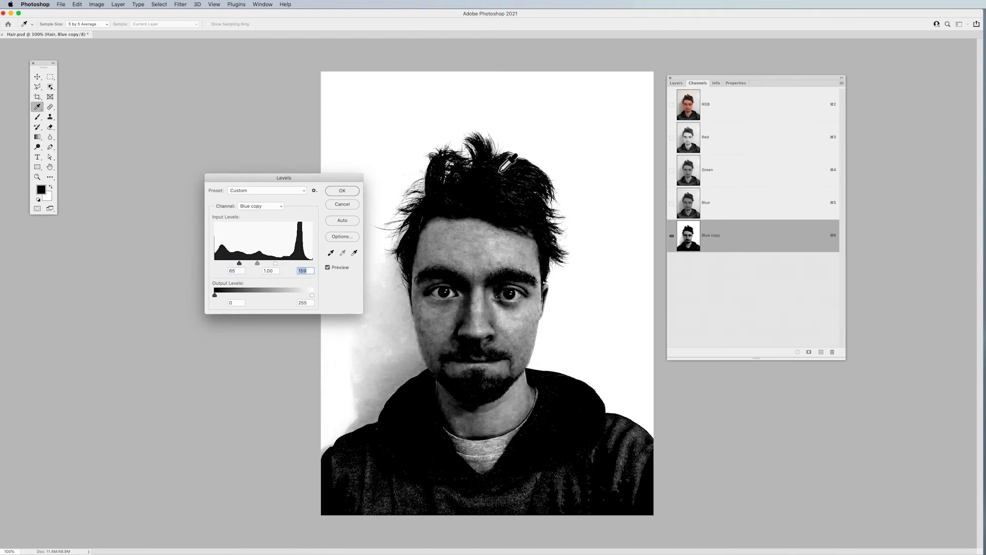
Refine the input levels to black 38 and white 221, compare with the unadjusted channel, and apply the Levels adjustment
{"action": "mouse_move", "coordinate": [275, 262]}
{"action": "left_mouse_down"}
{"action": "mouse_move", "coordinate": [313, 260]}
{"action": "mouse_move", "coordinate": [289, 260]}
{"action": "left_mouse_up"}
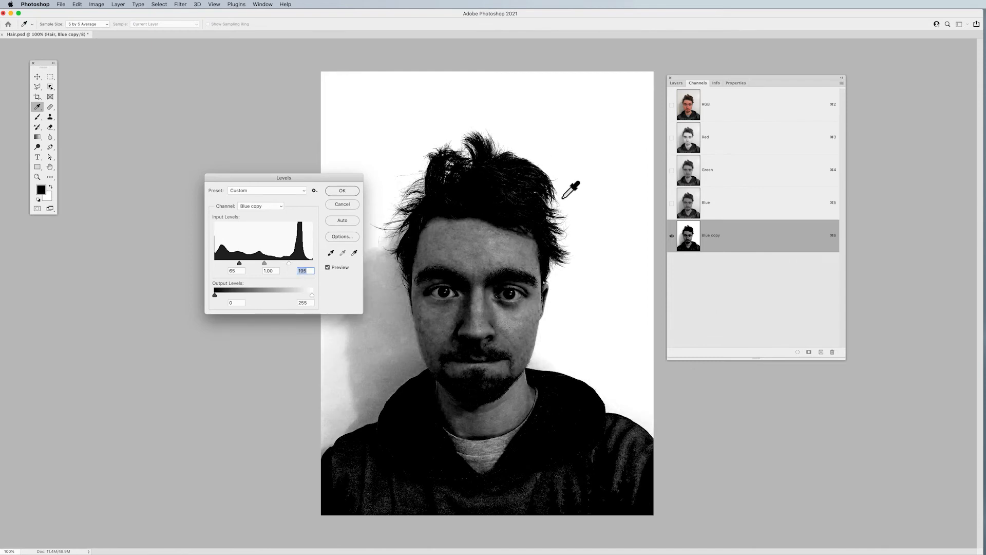
{"action": "mouse_move", "coordinate": [238, 263]}
{"action": "left_mouse_down"}
{"action": "mouse_move", "coordinate": [253, 263]}
{"action": "mouse_move", "coordinate": [229, 261]}
{"action": "left_mouse_up"}
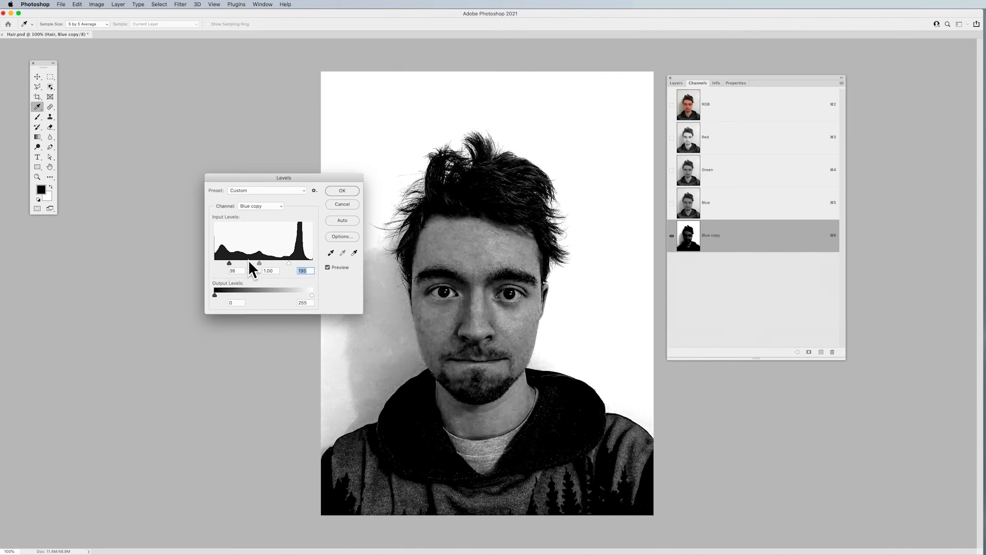
{"action": "left_click_drag", "start_coordinate": [290, 263], "coordinate": [300, 265]}
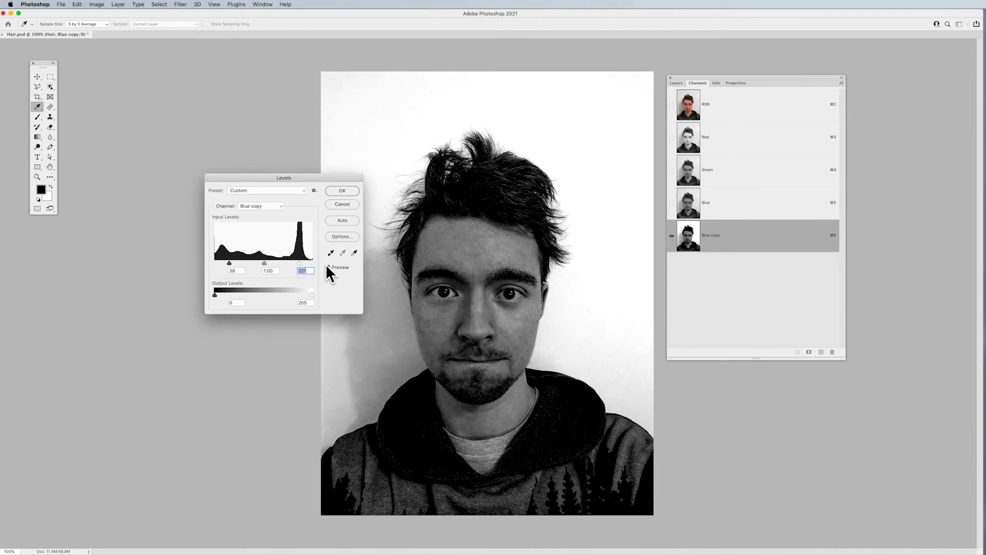
{"action": "left_click", "coordinate": [328, 267]}
{"action": "left_click", "coordinate": [327, 267]}
{"action": "left_click", "coordinate": [341, 191]}
{"action": "key", "text": "s"}
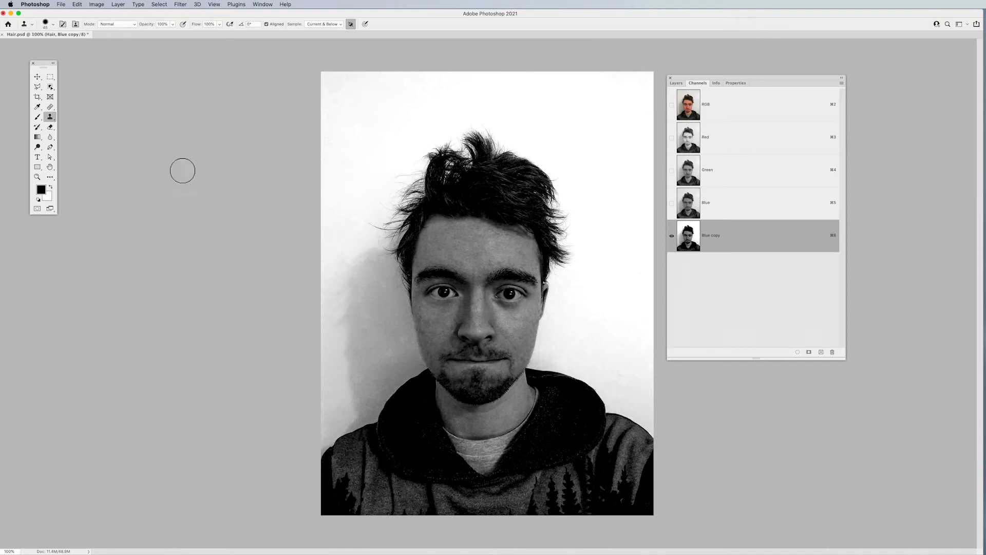
Choose the Dodge tool and set its brush size to 100 px
{"action": "left_click", "coordinate": [36, 146]}
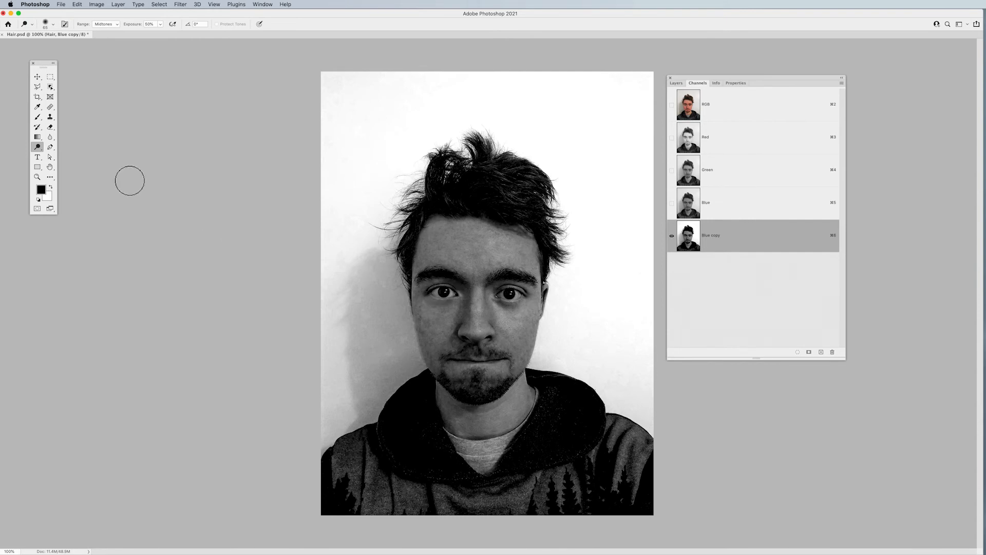
{"action": "left_click", "coordinate": [38, 147]}
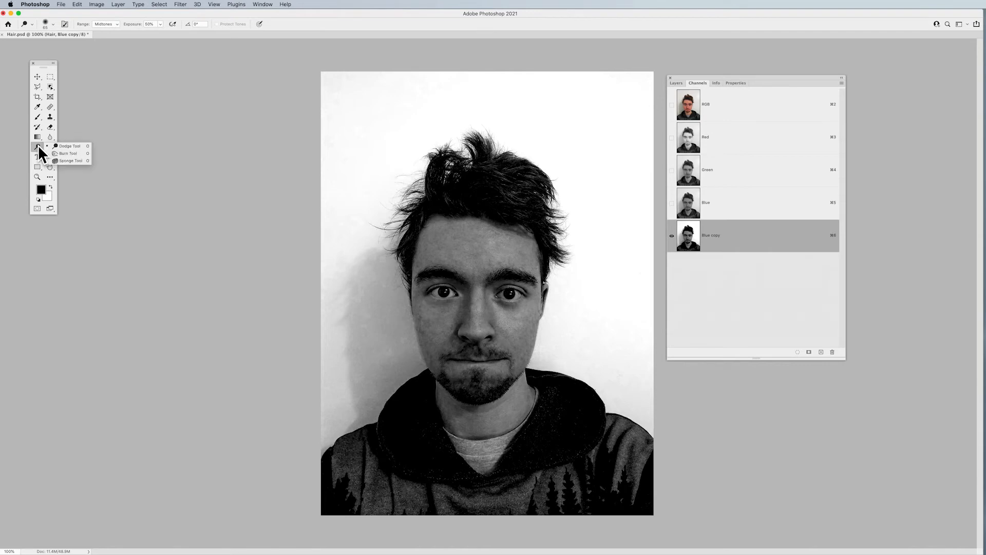
{"action": "left_click", "coordinate": [68, 153]}
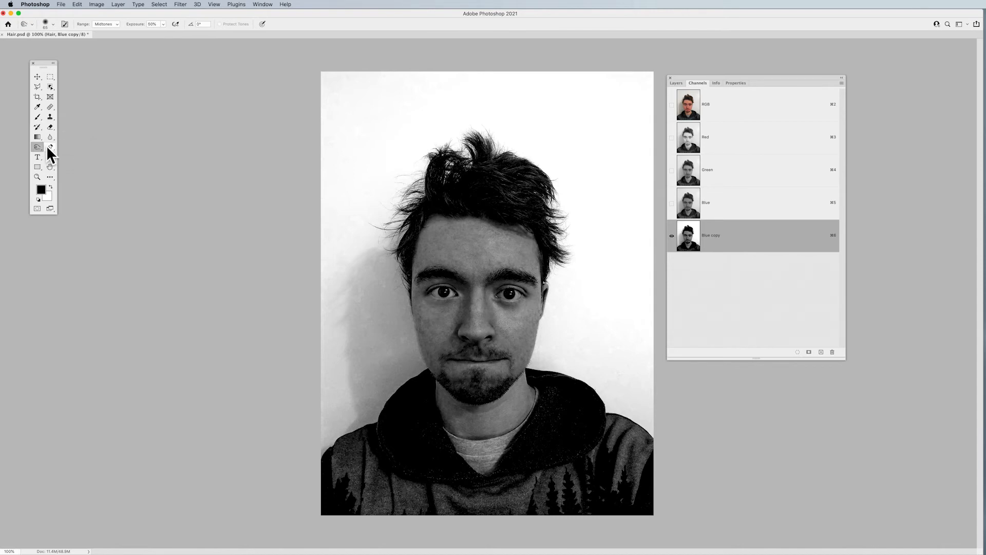
{"action": "left_click", "coordinate": [39, 144]}
{"action": "left_click", "coordinate": [64, 143]}
{"action": "key", "text": "bracketright"}
{"action": "key", "text": "bracketright"}
{"action": "key", "text": "bracketright"}
{"action": "key", "text": "bracketright"}
{"action": "key", "text": "bracketright"}
{"action": "key", "text": "bracketright"}
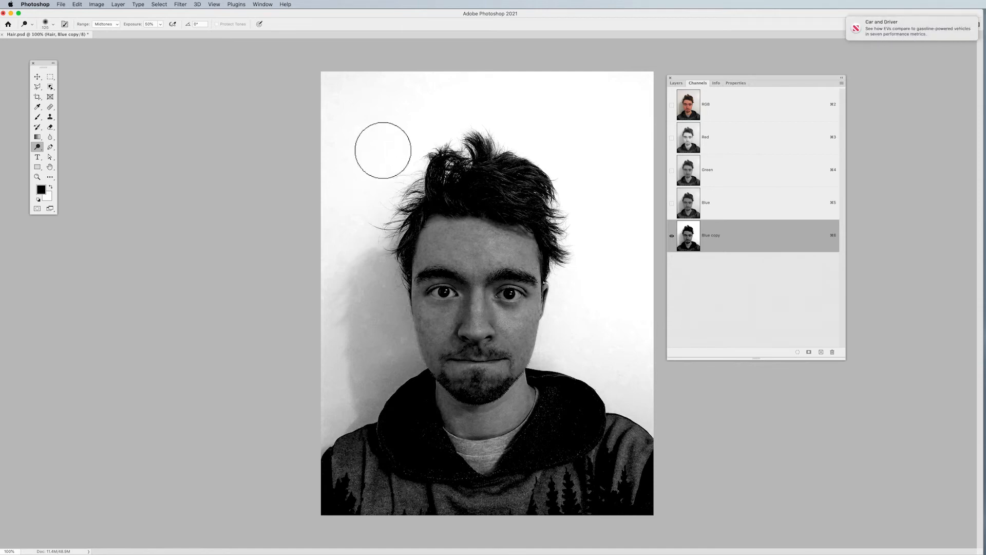
{"action": "key", "text": "bracketleft"}
{"action": "key", "text": "bracketleft"}
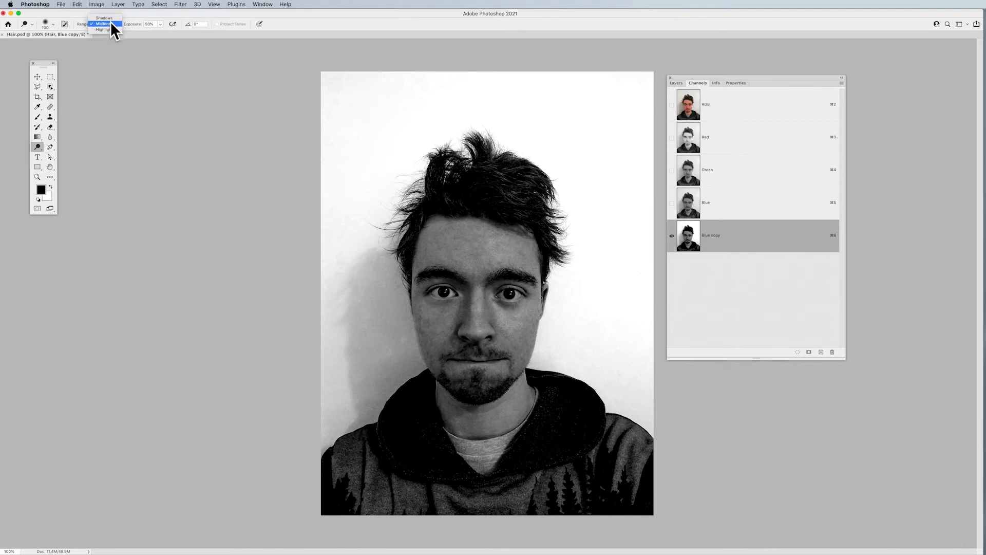
Dodge the grey wall shadow beside the left side of the face with the range set to Midtones
{"action": "left_click", "coordinate": [111, 24]}
{"action": "right_click", "coordinate": [38, 147]}
{"action": "left_click", "coordinate": [63, 145]}
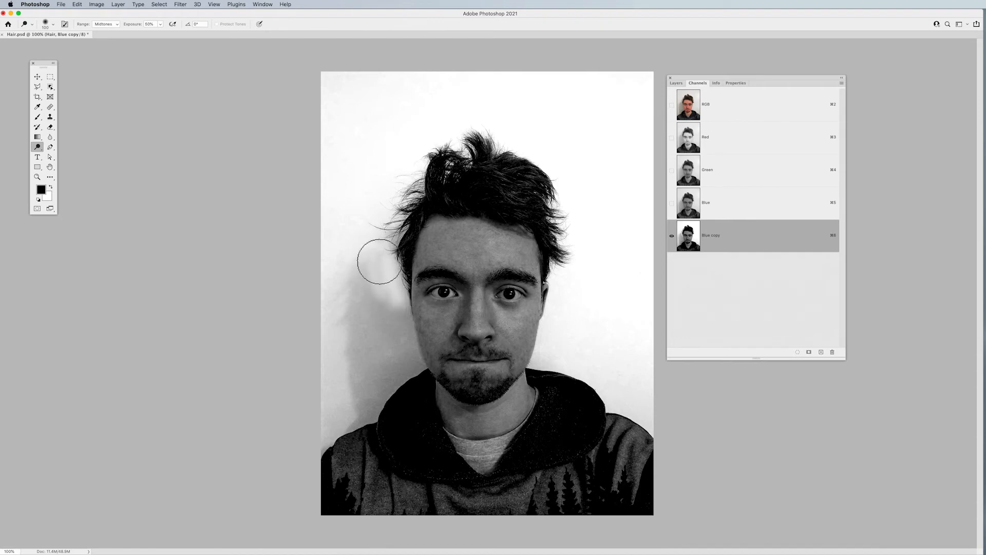
{"action": "mouse_move", "coordinate": [382, 275]}
{"action": "left_mouse_down"}
{"action": "mouse_move", "coordinate": [389, 331]}
{"action": "mouse_move", "coordinate": [400, 333]}
{"action": "mouse_move", "coordinate": [373, 246]}
{"action": "mouse_move", "coordinate": [384, 235]}
{"action": "mouse_move", "coordinate": [357, 289]}
{"action": "mouse_move", "coordinate": [359, 263]}
{"action": "mouse_move", "coordinate": [371, 337]}
{"action": "mouse_move", "coordinate": [360, 262]}
{"action": "mouse_move", "coordinate": [387, 327]}
{"action": "left_mouse_up"}
{"action": "left_click_drag", "start_coordinate": [386, 278], "coordinate": [386, 244]}
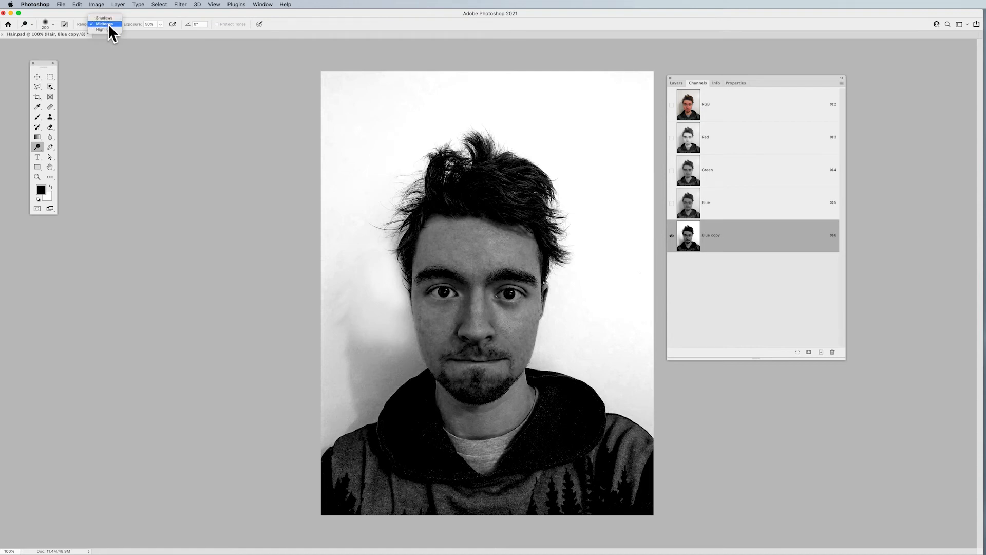
Set the Dodge range to Highlights and lighten the background around the hair, left cheek and right shoulder
{"action": "left_click", "coordinate": [109, 28]}
{"action": "mouse_move", "coordinate": [379, 331]}
{"action": "left_mouse_down"}
{"action": "mouse_move", "coordinate": [391, 326]}
{"action": "mouse_move", "coordinate": [366, 253]}
{"action": "mouse_move", "coordinate": [385, 264]}
{"action": "mouse_move", "coordinate": [381, 286]}
{"action": "mouse_move", "coordinate": [394, 288]}
{"action": "mouse_move", "coordinate": [397, 300]}
{"action": "mouse_move", "coordinate": [363, 242]}
{"action": "mouse_move", "coordinate": [396, 221]}
{"action": "mouse_move", "coordinate": [373, 214]}
{"action": "mouse_move", "coordinate": [370, 194]}
{"action": "mouse_move", "coordinate": [400, 183]}
{"action": "mouse_move", "coordinate": [410, 164]}
{"action": "mouse_move", "coordinate": [357, 242]}
{"action": "mouse_move", "coordinate": [359, 332]}
{"action": "mouse_move", "coordinate": [361, 314]}
{"action": "mouse_move", "coordinate": [376, 339]}
{"action": "mouse_move", "coordinate": [383, 313]}
{"action": "mouse_move", "coordinate": [383, 359]}
{"action": "mouse_move", "coordinate": [341, 341]}
{"action": "mouse_move", "coordinate": [321, 276]}
{"action": "mouse_move", "coordinate": [324, 77]}
{"action": "mouse_move", "coordinate": [462, 82]}
{"action": "mouse_move", "coordinate": [315, 94]}
{"action": "mouse_move", "coordinate": [376, 189]}
{"action": "mouse_move", "coordinate": [392, 123]}
{"action": "mouse_move", "coordinate": [581, 86]}
{"action": "mouse_move", "coordinate": [535, 102]}
{"action": "mouse_move", "coordinate": [532, 123]}
{"action": "mouse_move", "coordinate": [586, 167]}
{"action": "mouse_move", "coordinate": [577, 297]}
{"action": "mouse_move", "coordinate": [559, 345]}
{"action": "mouse_move", "coordinate": [547, 352]}
{"action": "mouse_move", "coordinate": [577, 229]}
{"action": "mouse_move", "coordinate": [561, 176]}
{"action": "mouse_move", "coordinate": [509, 130]}
{"action": "mouse_move", "coordinate": [455, 163]}
{"action": "left_mouse_up"}
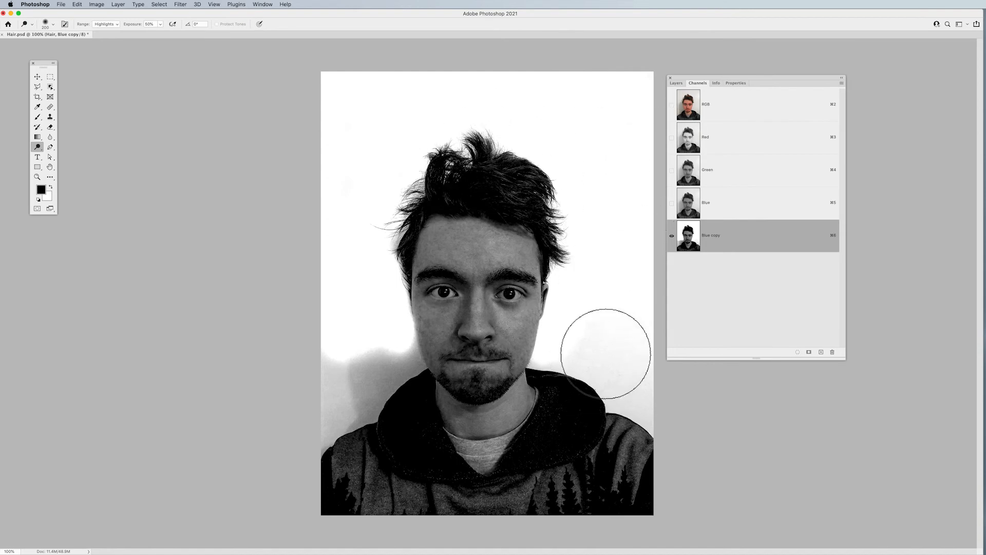
{"action": "mouse_move", "coordinate": [630, 333]}
{"action": "left_mouse_down"}
{"action": "mouse_move", "coordinate": [571, 353]}
{"action": "mouse_move", "coordinate": [658, 387]}
{"action": "mouse_move", "coordinate": [645, 390]}
{"action": "mouse_move", "coordinate": [658, 414]}
{"action": "left_mouse_up"}
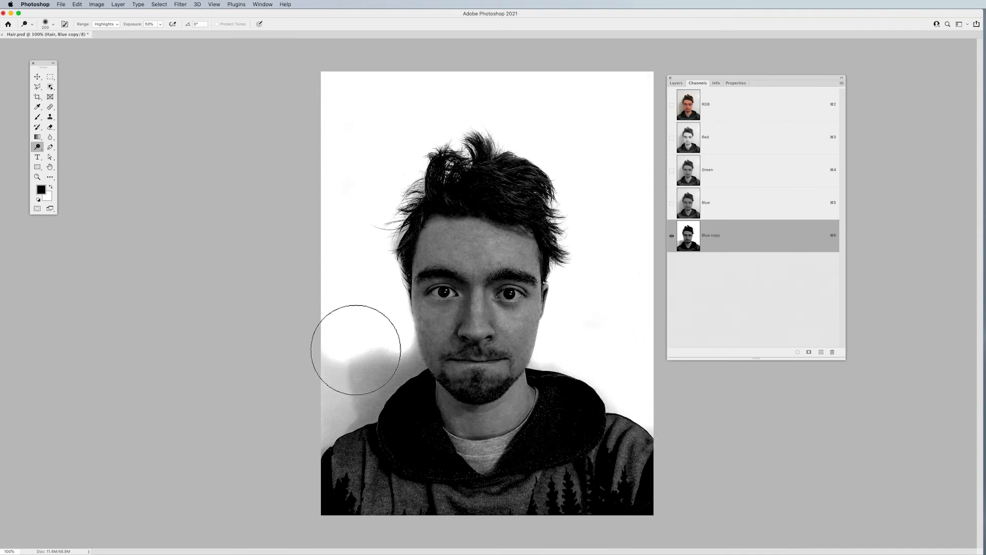
{"action": "mouse_move", "coordinate": [389, 355]}
{"action": "left_mouse_down"}
{"action": "mouse_move", "coordinate": [388, 336]}
{"action": "mouse_move", "coordinate": [393, 355]}
{"action": "mouse_move", "coordinate": [336, 375]}
{"action": "mouse_move", "coordinate": [317, 365]}
{"action": "mouse_move", "coordinate": [390, 352]}
{"action": "mouse_move", "coordinate": [399, 363]}
{"action": "mouse_move", "coordinate": [318, 395]}
{"action": "mouse_move", "coordinate": [383, 302]}
{"action": "mouse_move", "coordinate": [370, 331]}
{"action": "left_mouse_up"}
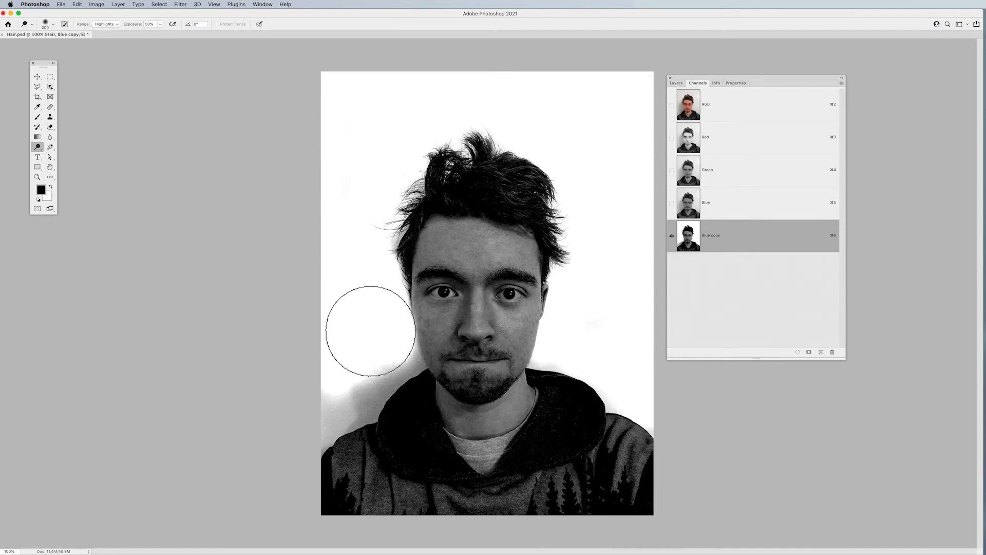
{"action": "left_click_drag", "start_coordinate": [390, 240], "coordinate": [395, 244]}
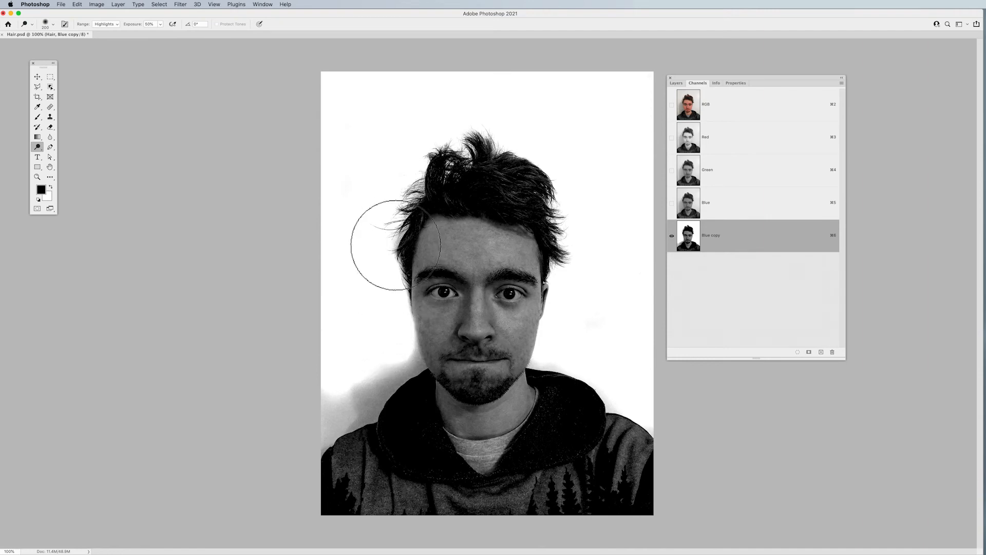
{"action": "left_click", "coordinate": [400, 233]}
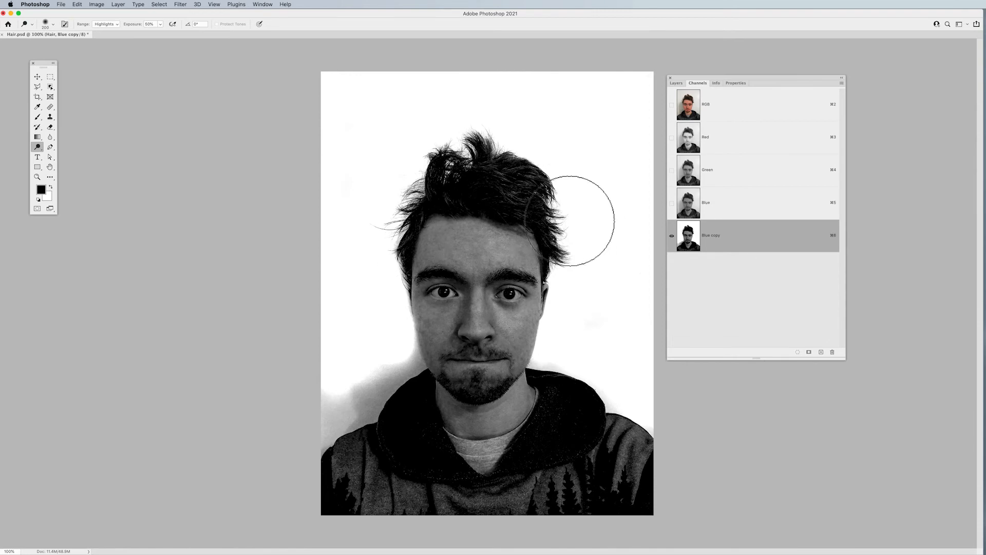
Zoom in to 200% on the hair and reduce the Dodge brush size to 100 px
{"action": "key", "text": "super+equal"}
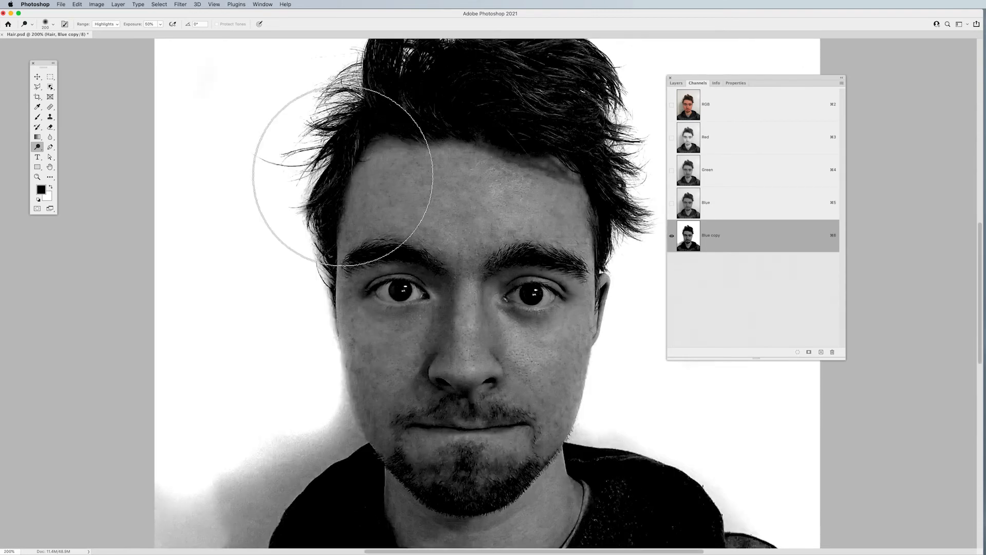
{"action": "left_click_drag", "start_coordinate": [342, 213], "coordinate": [331, 291]}
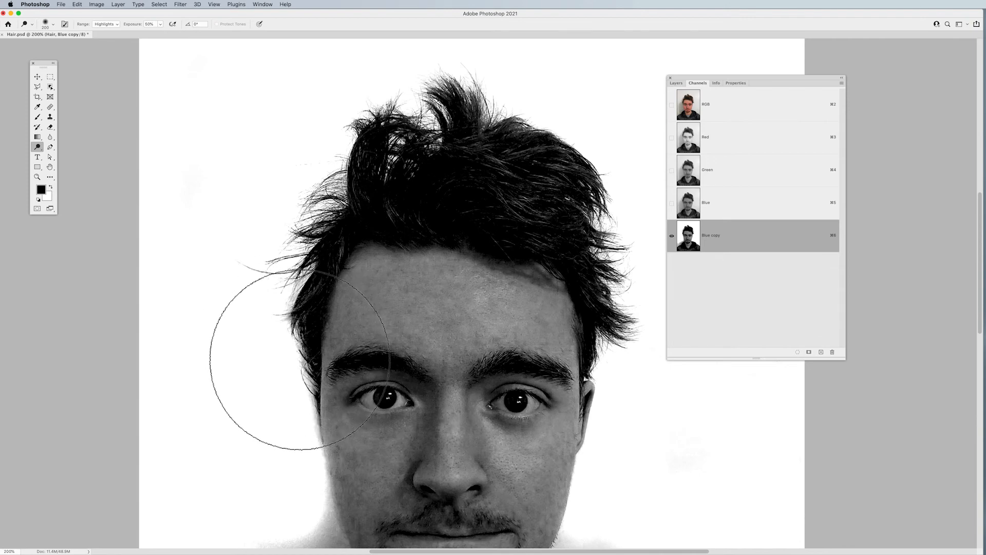
{"action": "key", "text": "bracketleft"}
{"action": "key", "text": "bracketleft"}
{"action": "key", "text": "bracketleft"}
{"action": "key", "text": "bracketleft"}
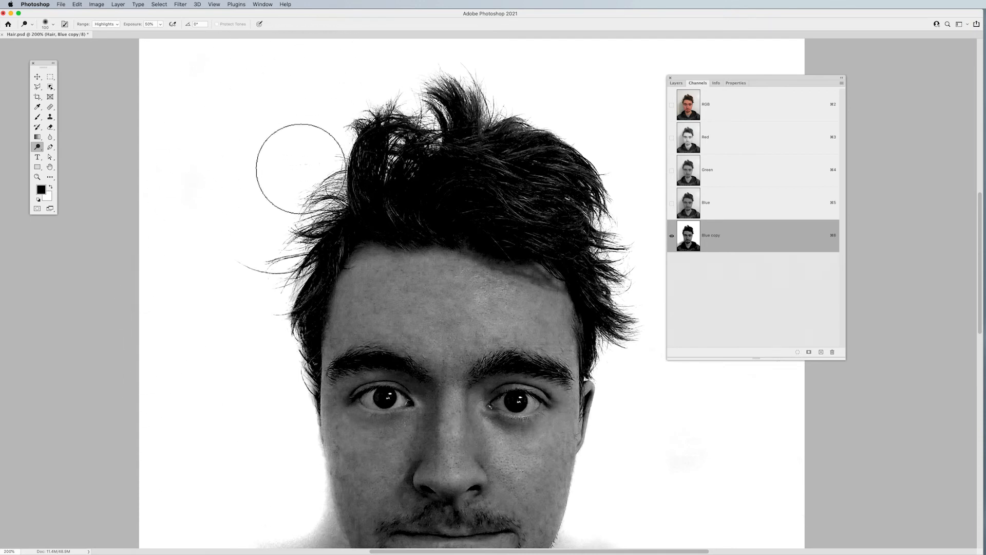
Burn the crown and the left side of the hair with the range set to Shadows
{"action": "left_click", "coordinate": [35, 146]}
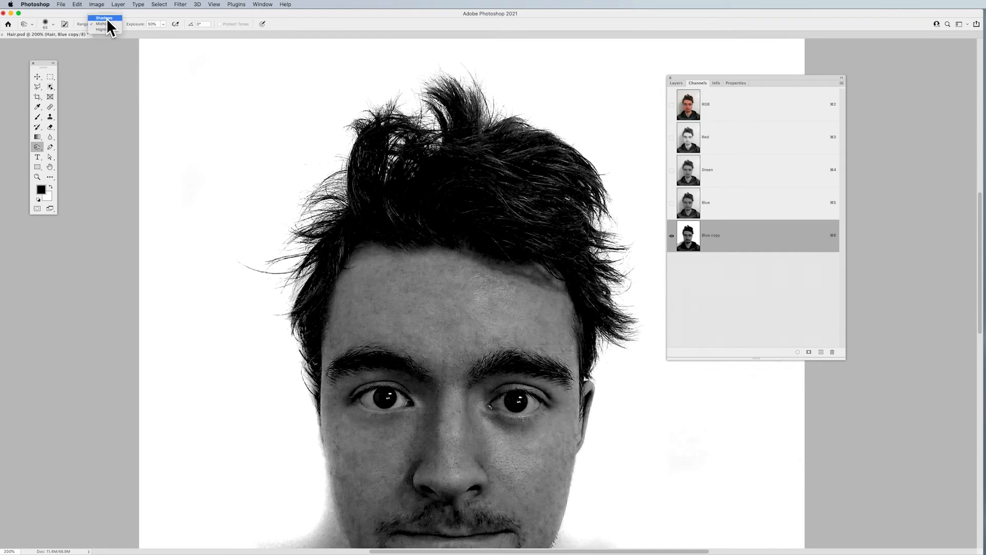
{"action": "left_click", "coordinate": [104, 19]}
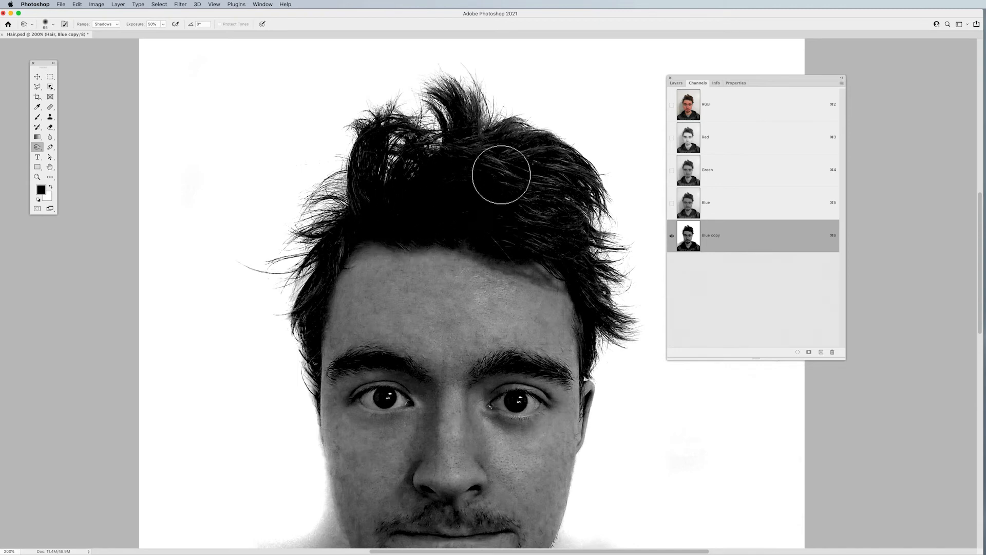
{"action": "mouse_move", "coordinate": [476, 173]}
{"action": "left_mouse_down"}
{"action": "mouse_move", "coordinate": [513, 187]}
{"action": "mouse_move", "coordinate": [535, 216]}
{"action": "mouse_move", "coordinate": [505, 185]}
{"action": "mouse_move", "coordinate": [519, 226]}
{"action": "mouse_move", "coordinate": [503, 238]}
{"action": "left_mouse_up"}
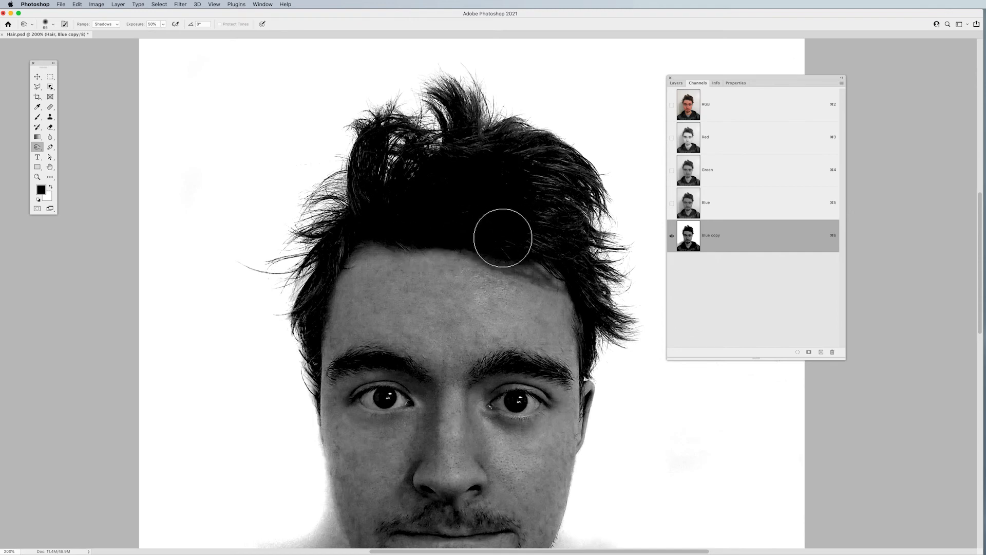
{"action": "mouse_move", "coordinate": [523, 172]}
{"action": "left_mouse_down"}
{"action": "mouse_move", "coordinate": [498, 149]}
{"action": "mouse_move", "coordinate": [521, 153]}
{"action": "mouse_move", "coordinate": [487, 153]}
{"action": "mouse_move", "coordinate": [499, 156]}
{"action": "mouse_move", "coordinate": [496, 185]}
{"action": "mouse_move", "coordinate": [451, 213]}
{"action": "mouse_move", "coordinate": [523, 236]}
{"action": "mouse_move", "coordinate": [424, 222]}
{"action": "mouse_move", "coordinate": [418, 207]}
{"action": "mouse_move", "coordinate": [383, 216]}
{"action": "mouse_move", "coordinate": [371, 205]}
{"action": "mouse_move", "coordinate": [373, 152]}
{"action": "left_mouse_up"}
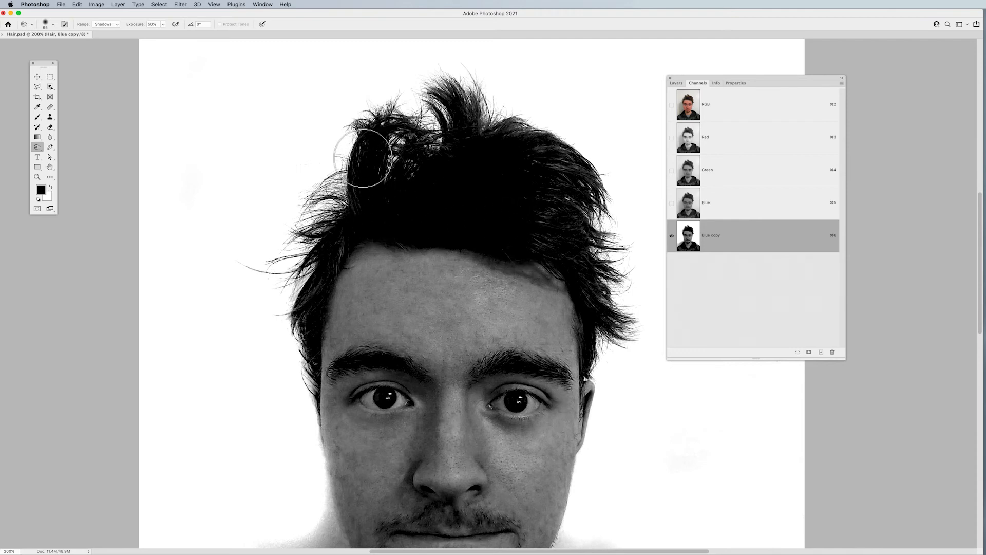
{"action": "mouse_move", "coordinate": [375, 188]}
{"action": "left_mouse_down"}
{"action": "mouse_move", "coordinate": [439, 162]}
{"action": "mouse_move", "coordinate": [418, 138]}
{"action": "mouse_move", "coordinate": [455, 145]}
{"action": "mouse_move", "coordinate": [330, 271]}
{"action": "left_mouse_up"}
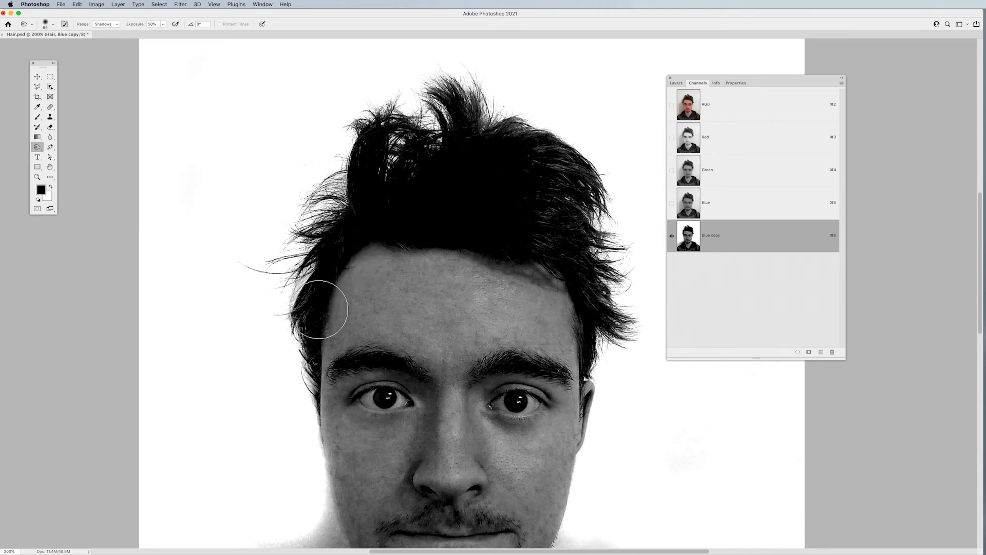
{"action": "left_click_drag", "start_coordinate": [345, 220], "coordinate": [343, 192]}
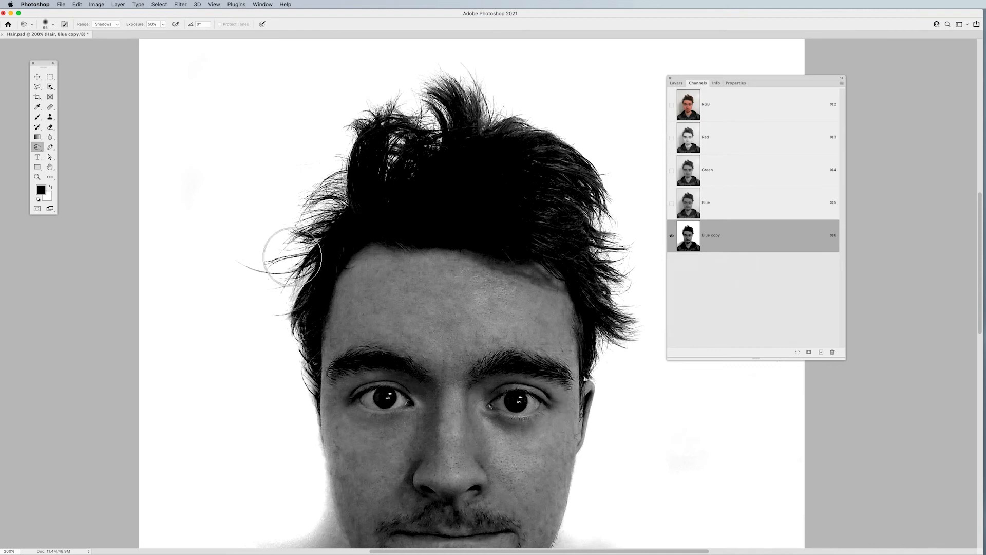
{"action": "mouse_move", "coordinate": [307, 294]}
{"action": "left_mouse_down"}
{"action": "mouse_move", "coordinate": [314, 363]}
{"action": "mouse_move", "coordinate": [308, 330]}
{"action": "left_mouse_up"}
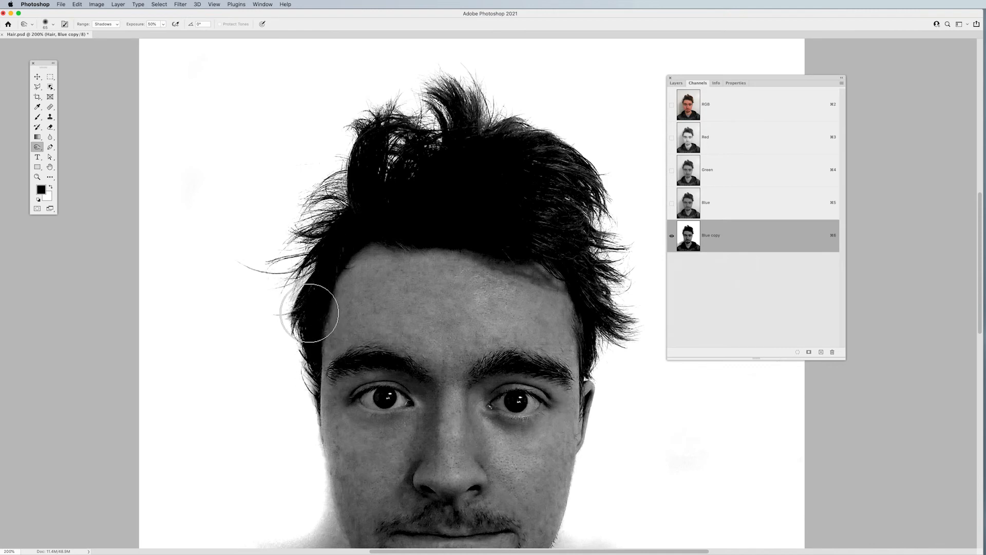
Burn the right side of the hair and the hairline along the forehead to solid black
{"action": "mouse_move", "coordinate": [522, 209]}
{"action": "left_mouse_down"}
{"action": "mouse_move", "coordinate": [545, 153]}
{"action": "mouse_move", "coordinate": [512, 129]}
{"action": "mouse_move", "coordinate": [573, 169]}
{"action": "mouse_move", "coordinate": [533, 180]}
{"action": "mouse_move", "coordinate": [549, 191]}
{"action": "mouse_move", "coordinate": [537, 214]}
{"action": "mouse_move", "coordinate": [562, 224]}
{"action": "mouse_move", "coordinate": [526, 234]}
{"action": "mouse_move", "coordinate": [546, 243]}
{"action": "mouse_move", "coordinate": [528, 167]}
{"action": "mouse_move", "coordinate": [569, 170]}
{"action": "mouse_move", "coordinate": [603, 203]}
{"action": "mouse_move", "coordinate": [563, 226]}
{"action": "mouse_move", "coordinate": [572, 248]}
{"action": "left_mouse_up"}
{"action": "mouse_move", "coordinate": [582, 282]}
{"action": "left_mouse_down"}
{"action": "mouse_move", "coordinate": [548, 252]}
{"action": "mouse_move", "coordinate": [613, 321]}
{"action": "mouse_move", "coordinate": [576, 277]}
{"action": "left_mouse_up"}
{"action": "mouse_move", "coordinate": [538, 159]}
{"action": "left_mouse_down"}
{"action": "mouse_move", "coordinate": [585, 175]}
{"action": "mouse_move", "coordinate": [612, 251]}
{"action": "left_mouse_up"}
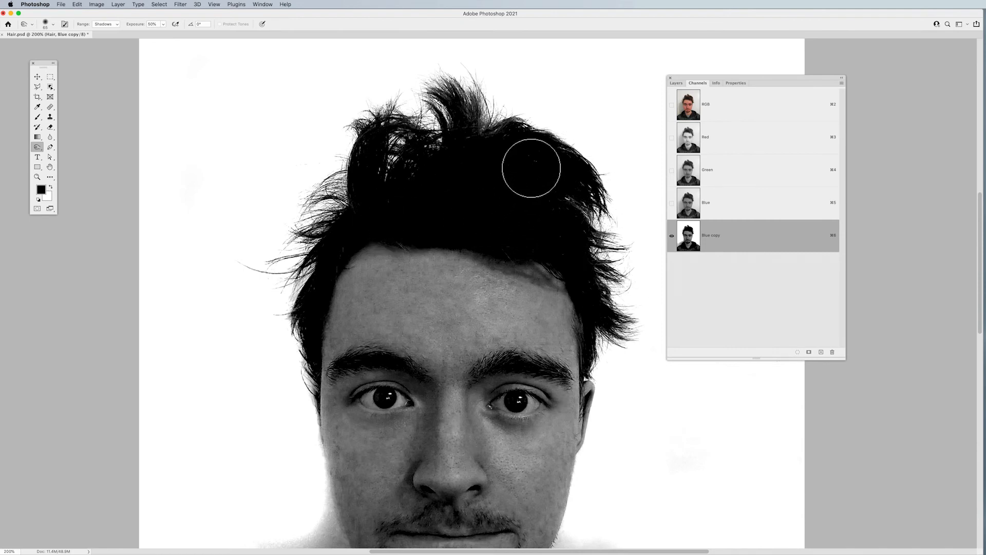
{"action": "mouse_move", "coordinate": [421, 230]}
{"action": "left_mouse_down"}
{"action": "mouse_move", "coordinate": [344, 264]}
{"action": "mouse_move", "coordinate": [407, 249]}
{"action": "mouse_move", "coordinate": [397, 251]}
{"action": "mouse_move", "coordinate": [512, 267]}
{"action": "mouse_move", "coordinate": [406, 265]}
{"action": "mouse_move", "coordinate": [476, 258]}
{"action": "mouse_move", "coordinate": [407, 263]}
{"action": "mouse_move", "coordinate": [414, 251]}
{"action": "mouse_move", "coordinate": [382, 265]}
{"action": "mouse_move", "coordinate": [560, 275]}
{"action": "left_mouse_up"}
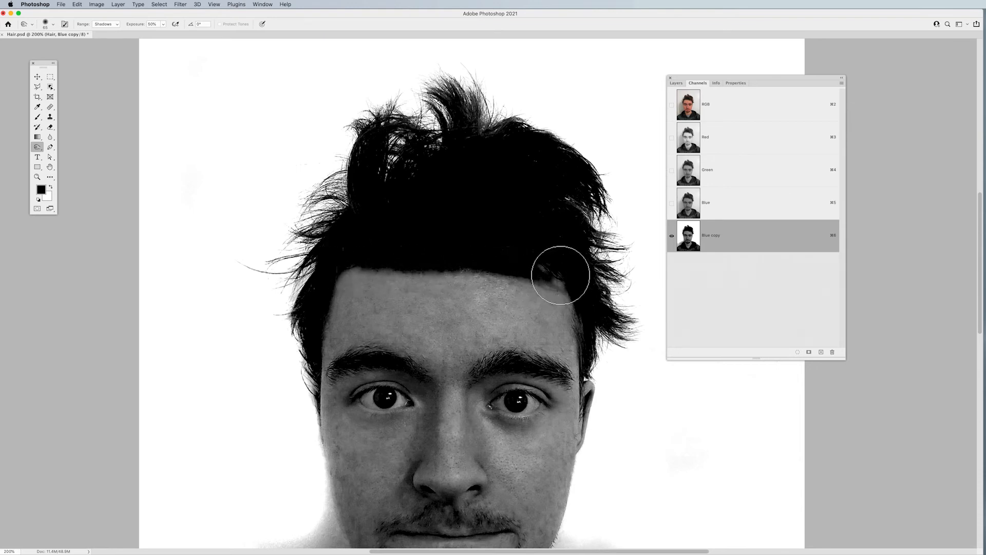
Set the foreground color to black with the K value at 100%
{"action": "left_click", "coordinate": [40, 188]}
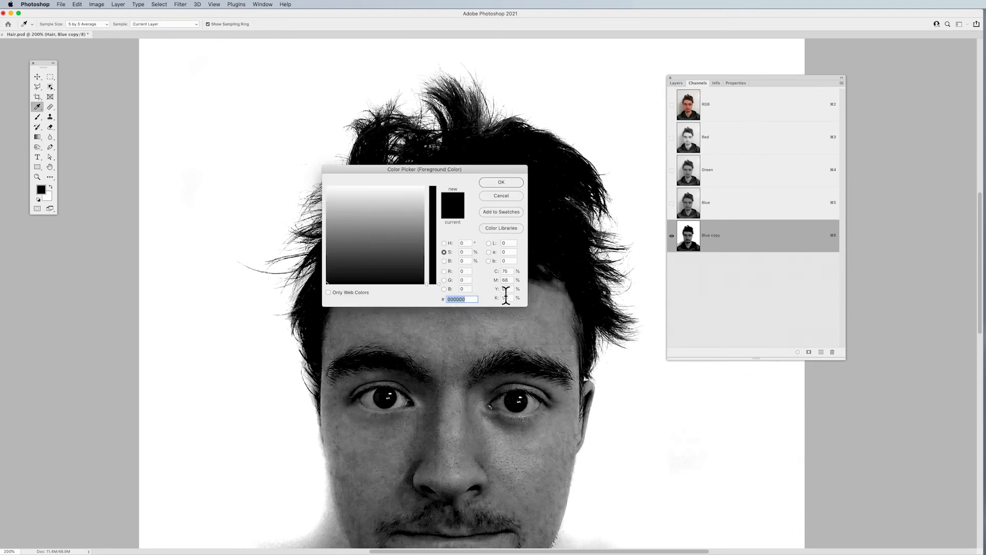
{"action": "left_click", "coordinate": [433, 211]}
{"action": "left_click_drag", "start_coordinate": [412, 239], "coordinate": [433, 286]}
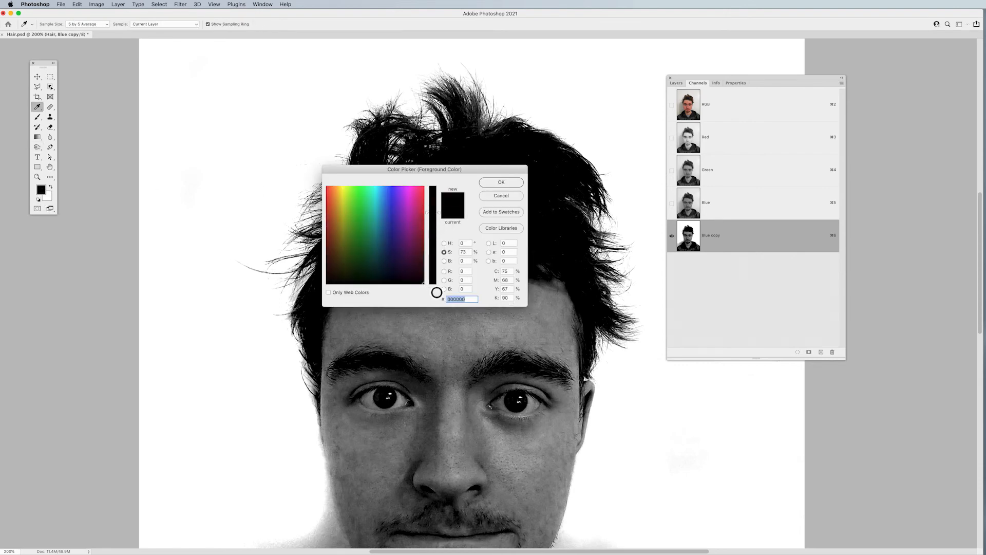
{"action": "left_click_drag", "start_coordinate": [497, 298], "coordinate": [569, 307]}
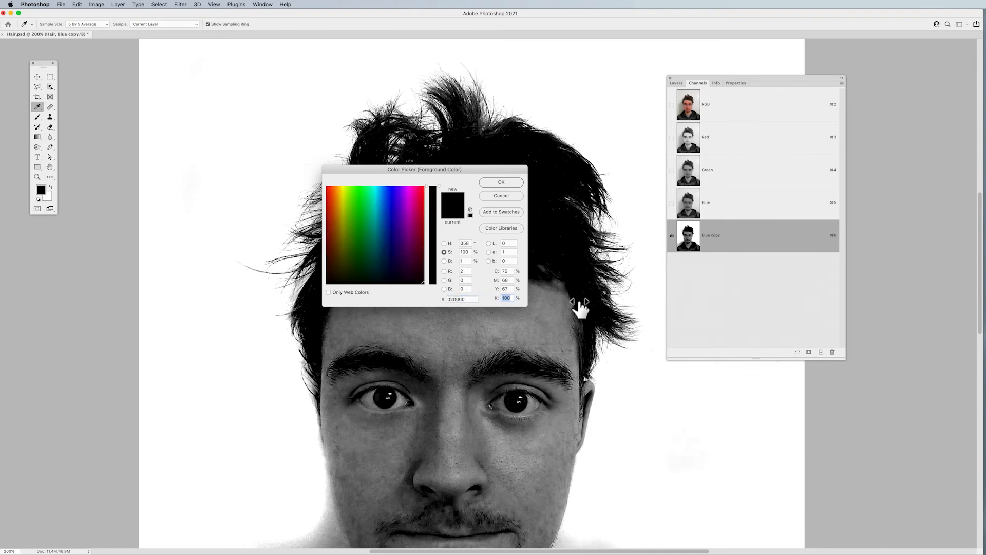
{"action": "left_click", "coordinate": [501, 182]}
Paint the remaining hairline, forehead, eyebrows and eyes solid black with the Brush tool, then reduce the brush size
{"action": "key", "text": "b"}
{"action": "left_click_drag", "start_coordinate": [484, 193], "coordinate": [503, 221]}
{"action": "mouse_move", "coordinate": [502, 285]}
{"action": "left_mouse_down"}
{"action": "mouse_move", "coordinate": [495, 275]}
{"action": "mouse_move", "coordinate": [366, 267]}
{"action": "left_mouse_up"}
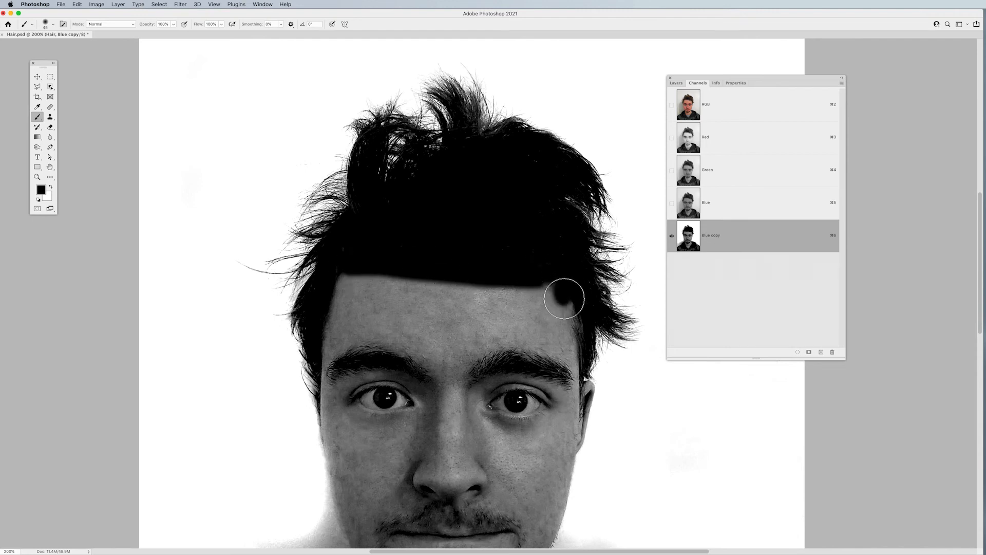
{"action": "mouse_move", "coordinate": [556, 298]}
{"action": "left_mouse_down"}
{"action": "mouse_move", "coordinate": [345, 282]}
{"action": "mouse_move", "coordinate": [558, 300]}
{"action": "mouse_move", "coordinate": [525, 307]}
{"action": "mouse_move", "coordinate": [332, 301]}
{"action": "mouse_move", "coordinate": [570, 319]}
{"action": "mouse_move", "coordinate": [328, 322]}
{"action": "mouse_move", "coordinate": [437, 341]}
{"action": "mouse_move", "coordinate": [565, 337]}
{"action": "mouse_move", "coordinate": [325, 343]}
{"action": "mouse_move", "coordinate": [333, 378]}
{"action": "mouse_move", "coordinate": [342, 366]}
{"action": "mouse_move", "coordinate": [528, 374]}
{"action": "mouse_move", "coordinate": [451, 371]}
{"action": "mouse_move", "coordinate": [556, 363]}
{"action": "mouse_move", "coordinate": [575, 333]}
{"action": "mouse_move", "coordinate": [574, 388]}
{"action": "mouse_move", "coordinate": [385, 389]}
{"action": "left_mouse_up"}
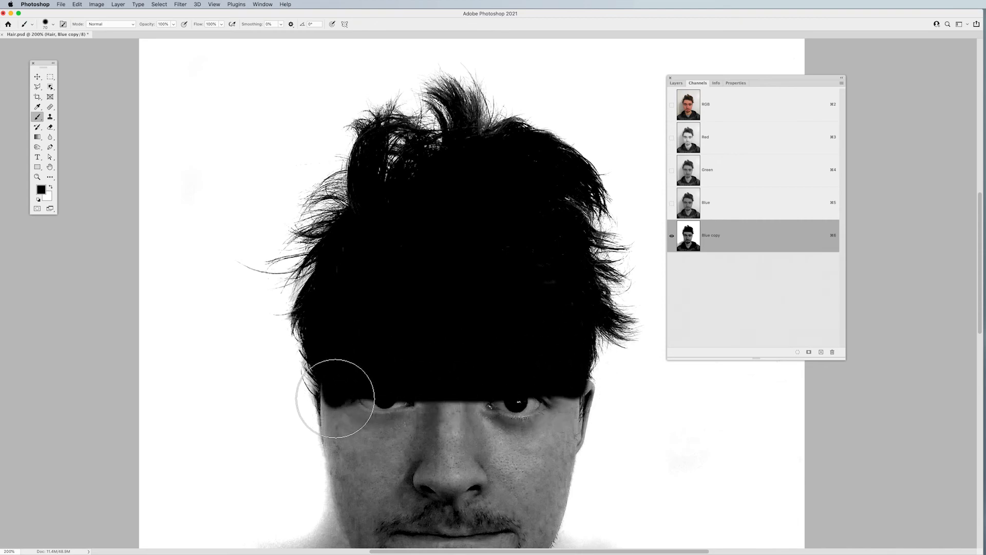
{"action": "mouse_move", "coordinate": [335, 381]}
{"action": "left_mouse_down"}
{"action": "mouse_move", "coordinate": [429, 404]}
{"action": "mouse_move", "coordinate": [570, 409]}
{"action": "mouse_move", "coordinate": [576, 395]}
{"action": "left_mouse_up"}
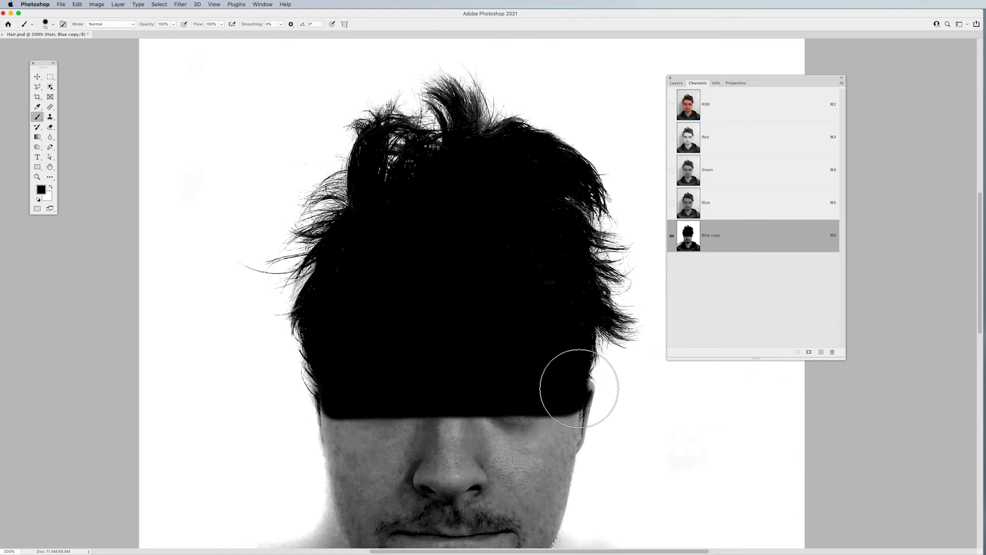
{"action": "mouse_move", "coordinate": [557, 407]}
{"action": "left_mouse_down"}
{"action": "mouse_move", "coordinate": [375, 420]}
{"action": "mouse_move", "coordinate": [331, 407]}
{"action": "mouse_move", "coordinate": [382, 418]}
{"action": "mouse_move", "coordinate": [566, 419]}
{"action": "mouse_move", "coordinate": [577, 402]}
{"action": "mouse_move", "coordinate": [572, 423]}
{"action": "mouse_move", "coordinate": [522, 409]}
{"action": "left_mouse_up"}
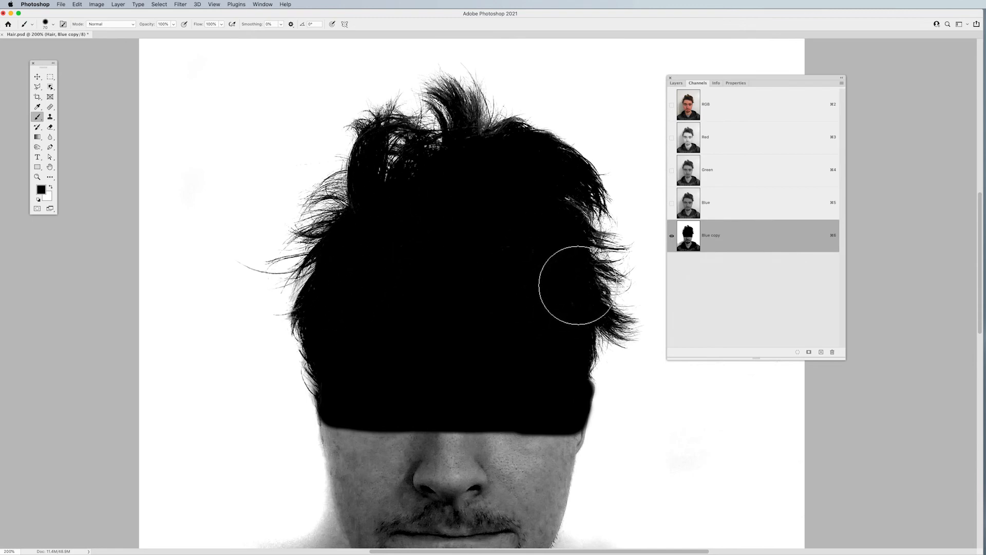
{"action": "key", "text": "bracketleft"}
{"action": "key", "text": "bracketleft"}
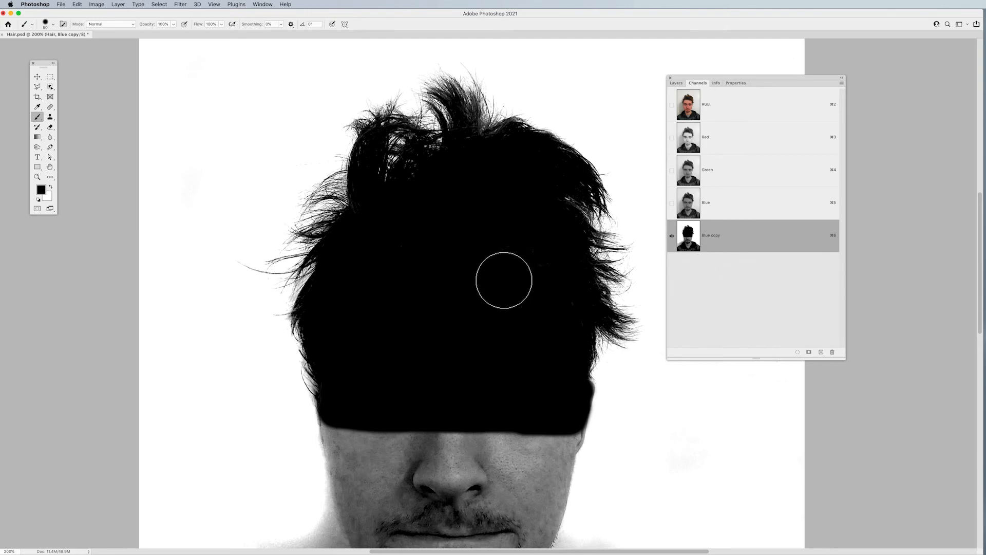
Burn the shadows along the crown and both outer edges of the hair to darken the remaining gray strands
{"action": "left_click", "coordinate": [37, 78]}
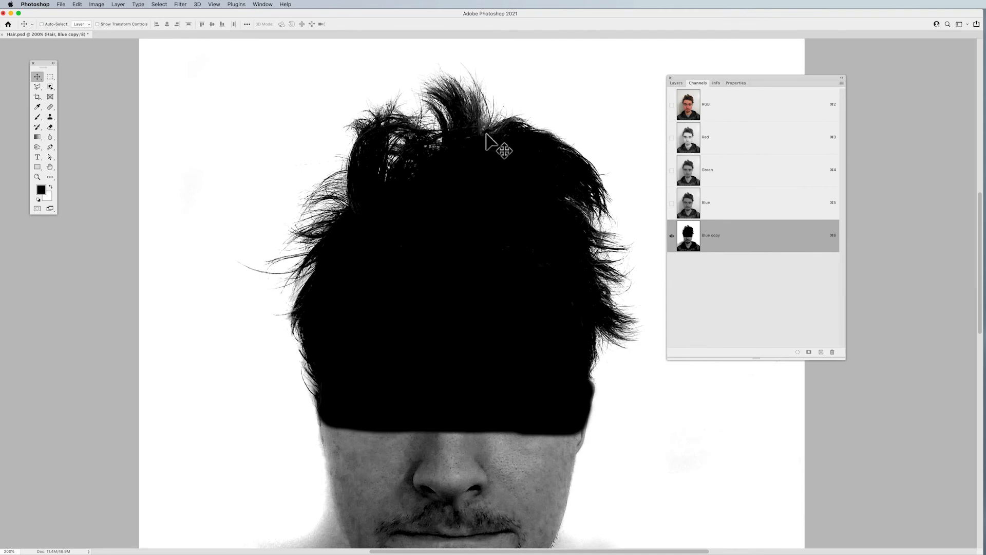
{"action": "left_click", "coordinate": [36, 148]}
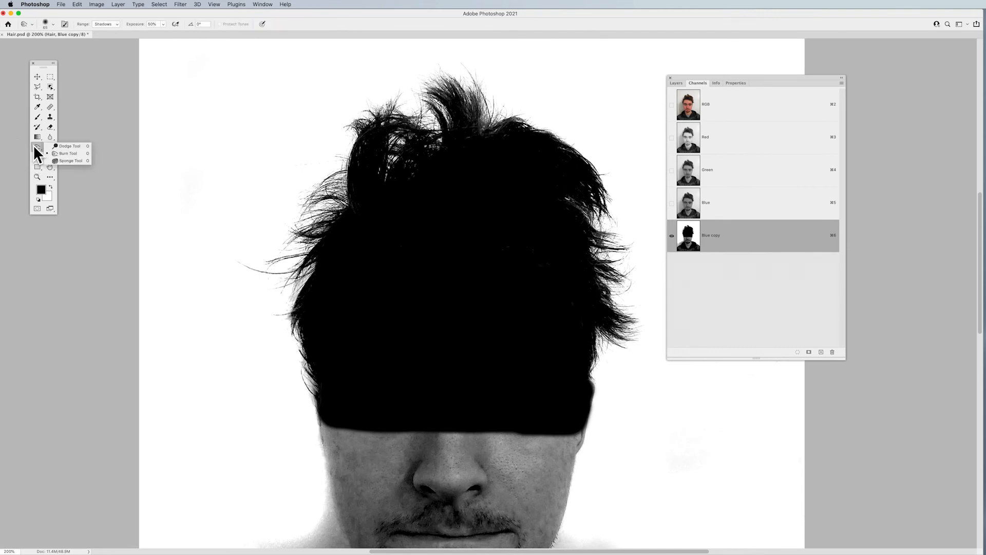
{"action": "left_click", "coordinate": [64, 153]}
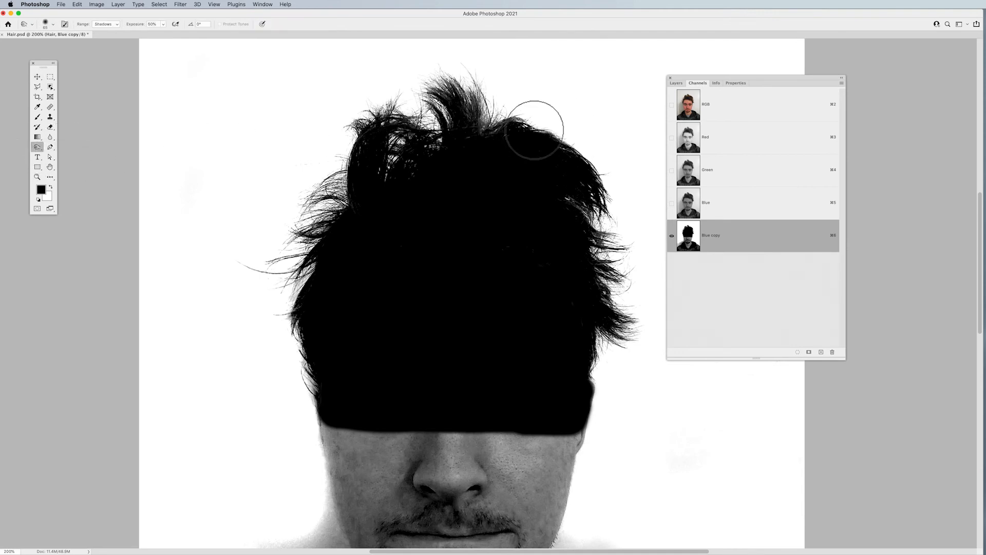
{"action": "mouse_move", "coordinate": [481, 133]}
{"action": "left_mouse_down"}
{"action": "mouse_move", "coordinate": [476, 95]}
{"action": "mouse_move", "coordinate": [485, 140]}
{"action": "mouse_move", "coordinate": [475, 93]}
{"action": "mouse_move", "coordinate": [489, 126]}
{"action": "mouse_move", "coordinate": [517, 122]}
{"action": "mouse_move", "coordinate": [547, 137]}
{"action": "mouse_move", "coordinate": [599, 197]}
{"action": "mouse_move", "coordinate": [619, 311]}
{"action": "left_mouse_up"}
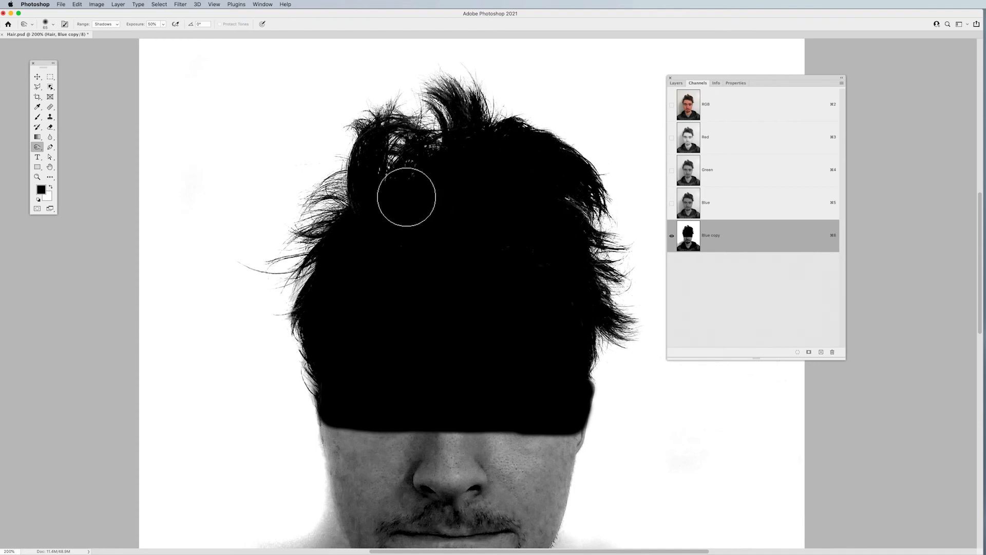
{"action": "left_click_drag", "start_coordinate": [340, 186], "coordinate": [292, 295]}
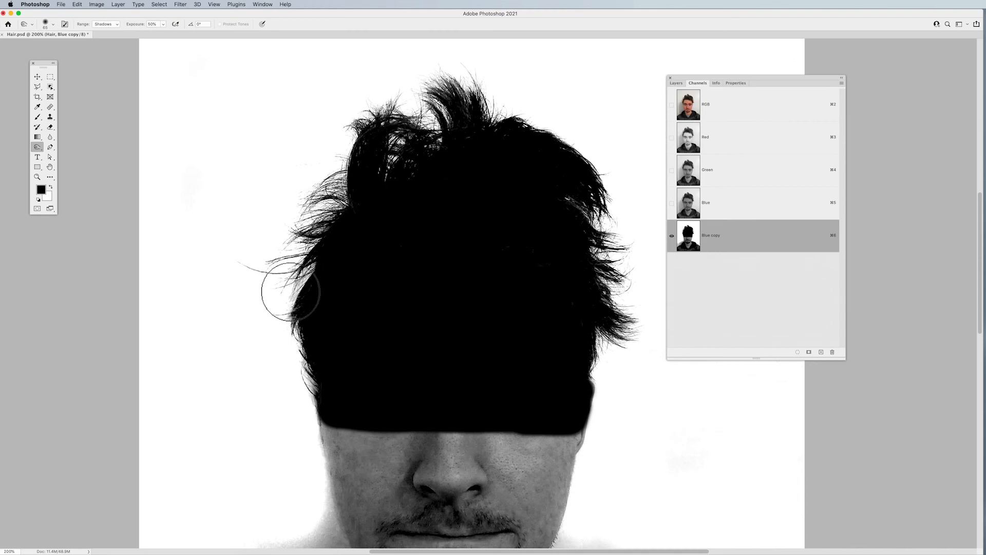
{"action": "mouse_move", "coordinate": [623, 296]}
{"action": "left_mouse_down"}
{"action": "mouse_move", "coordinate": [626, 332]}
{"action": "mouse_move", "coordinate": [611, 312]}
{"action": "mouse_move", "coordinate": [608, 276]}
{"action": "mouse_move", "coordinate": [623, 265]}
{"action": "mouse_move", "coordinate": [596, 173]}
{"action": "mouse_move", "coordinate": [576, 146]}
{"action": "mouse_move", "coordinate": [437, 78]}
{"action": "mouse_move", "coordinate": [458, 93]}
{"action": "mouse_move", "coordinate": [381, 109]}
{"action": "mouse_move", "coordinate": [461, 114]}
{"action": "mouse_move", "coordinate": [361, 133]}
{"action": "left_mouse_up"}
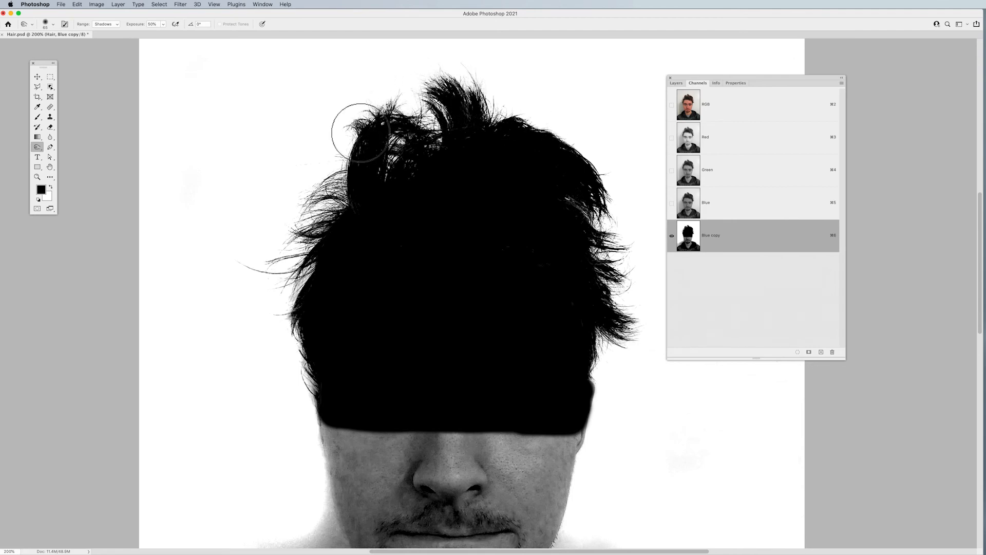
{"action": "mouse_move", "coordinate": [314, 324]}
{"action": "left_mouse_down"}
{"action": "mouse_move", "coordinate": [326, 348]}
{"action": "mouse_move", "coordinate": [314, 374]}
{"action": "left_mouse_up"}
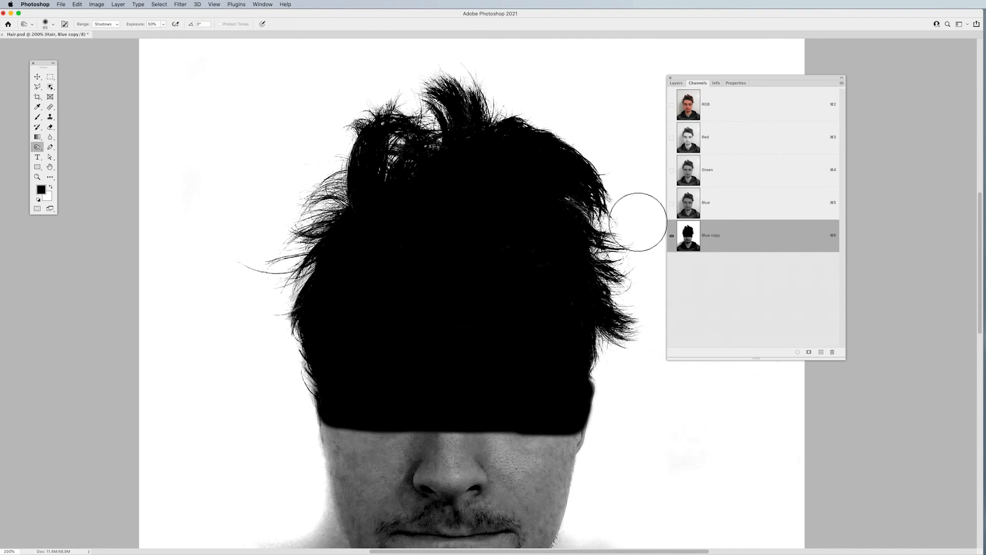
Load the Blue copy channel as an inverted selection covering the man, and return to the RGB composite and the layers
{"action": "left_click", "coordinate": [38, 77]}
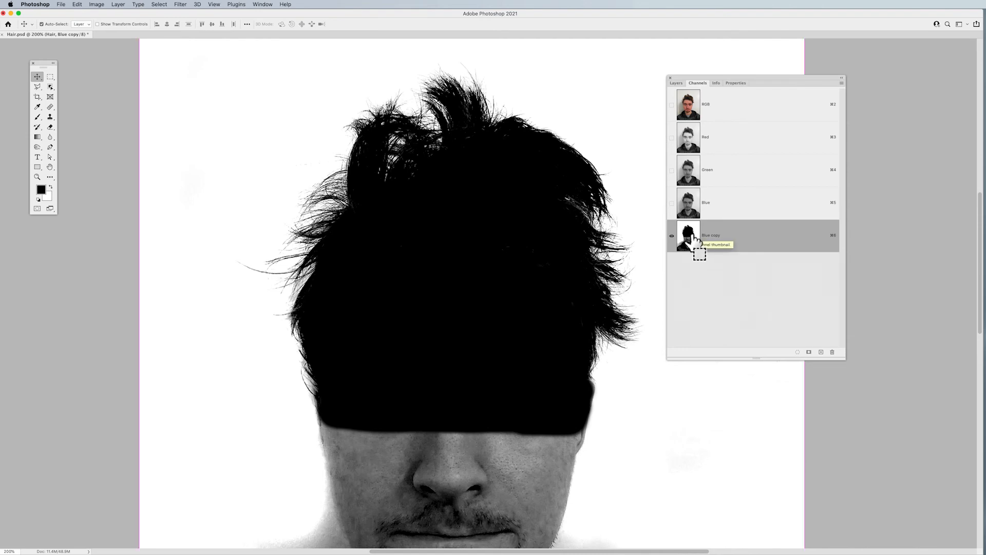
{"action": "left_click", "coordinate": [695, 240], "text": "super"}
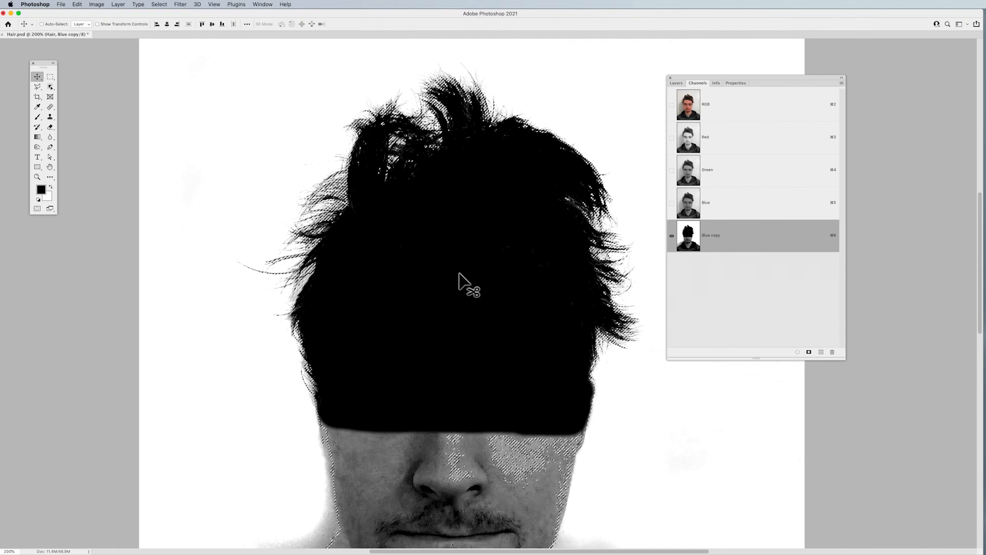
{"action": "scroll", "coordinate": [458, 281], "scroll_direction": "down", "scroll_amount": 5}
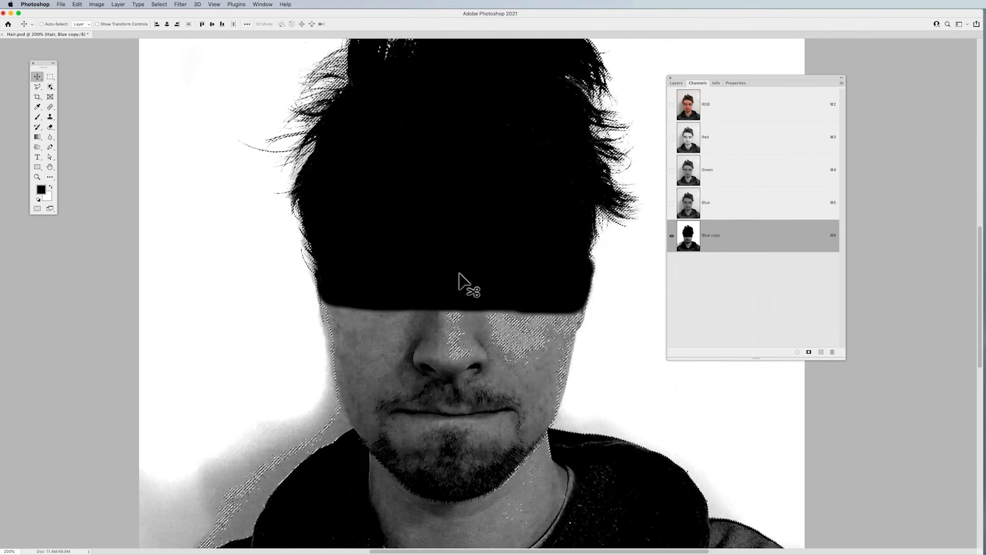
{"action": "key", "text": "super+minus"}
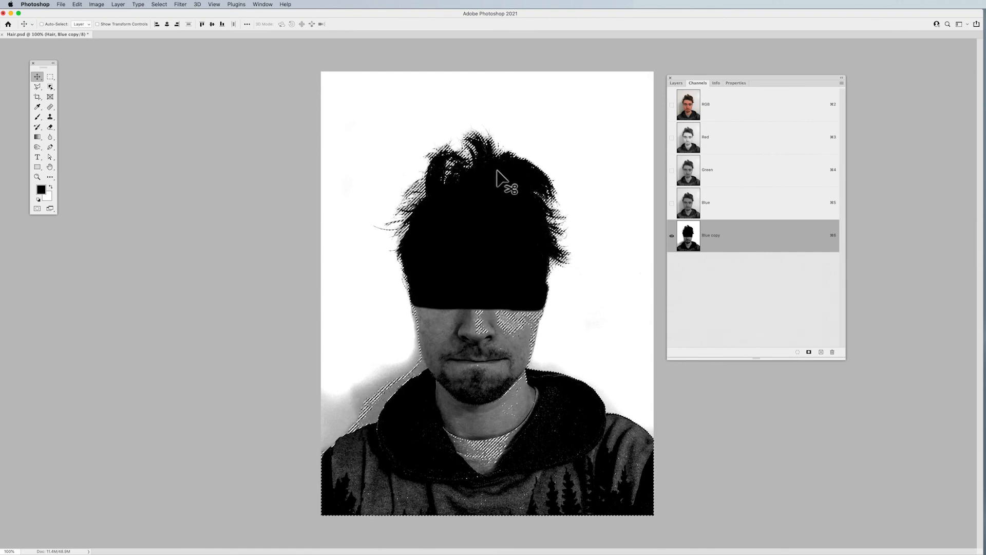
{"action": "left_click", "coordinate": [735, 113]}
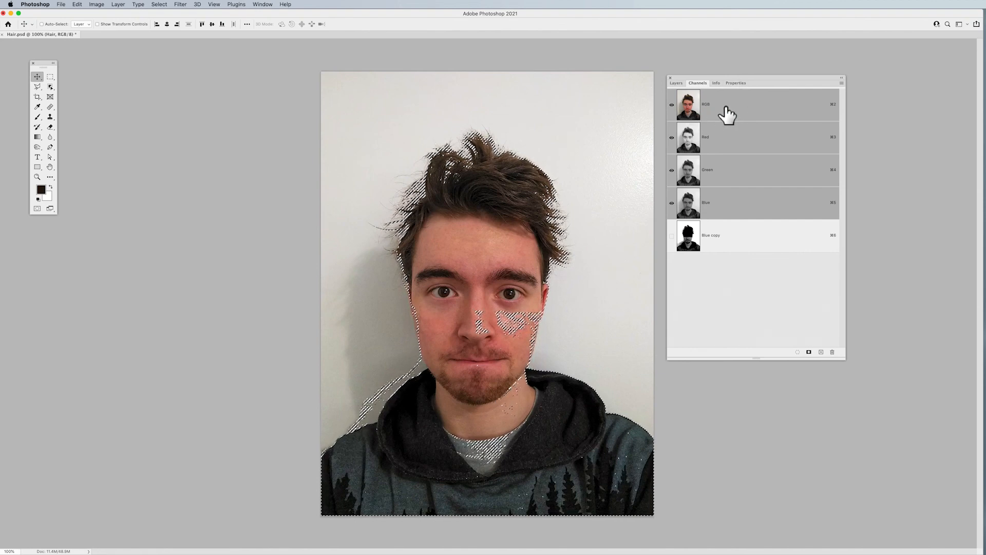
{"action": "left_click", "coordinate": [676, 83]}
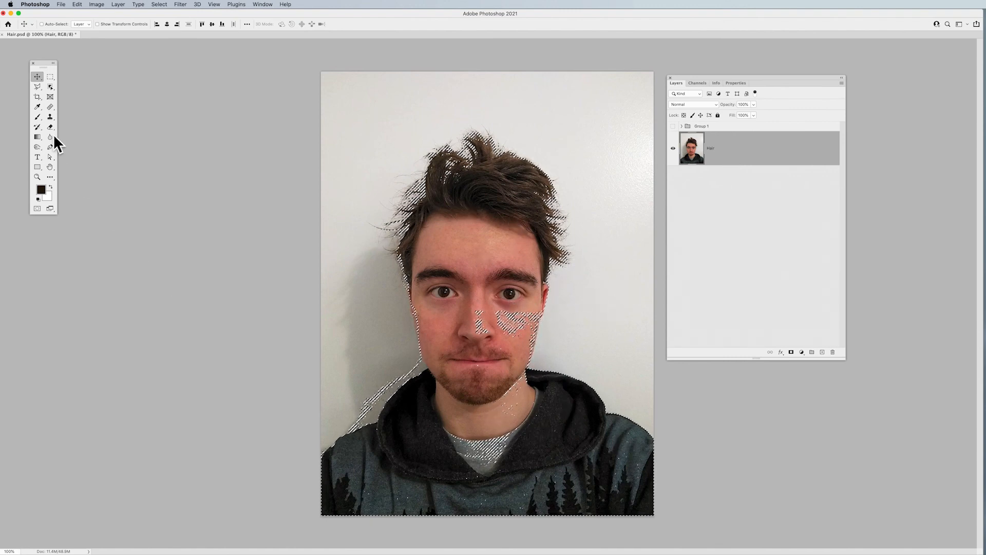
Subtract everything below the eyes from the selection with the Rectangular Marquee tool, keeping only the upper head and hair
{"action": "left_click", "coordinate": [50, 78]}
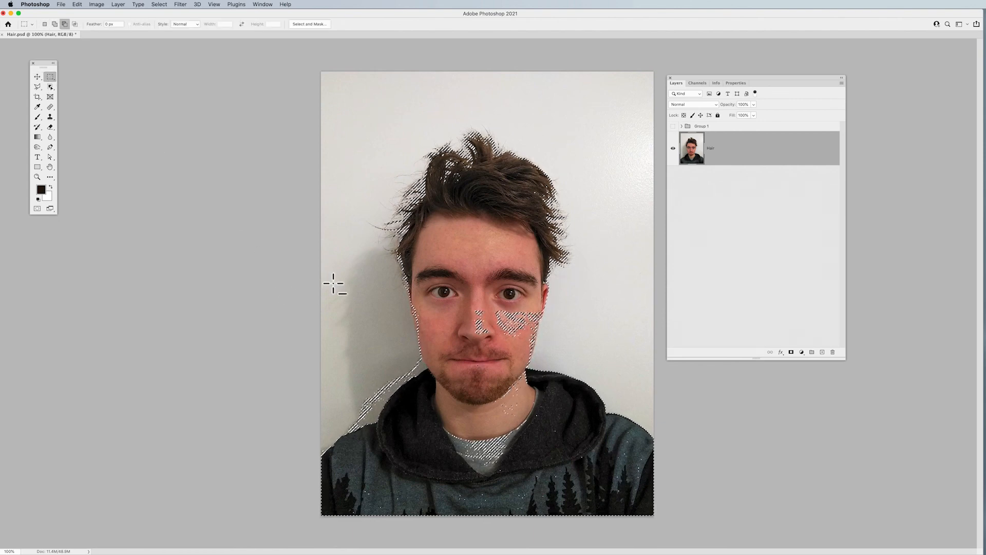
{"action": "left_click_drag", "start_coordinate": [315, 307], "coordinate": [366, 335]}
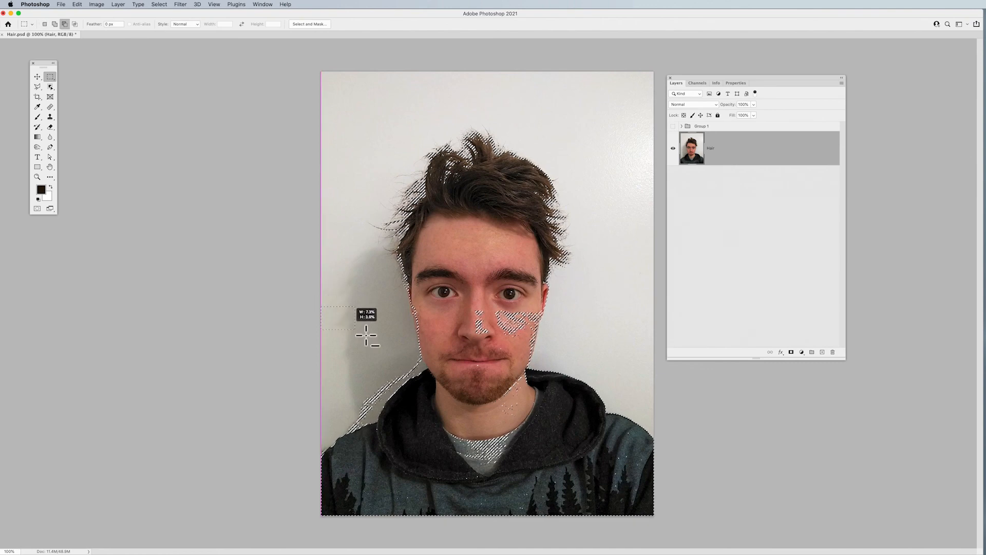
{"action": "left_click_drag", "start_coordinate": [526, 451], "coordinate": [688, 534]}
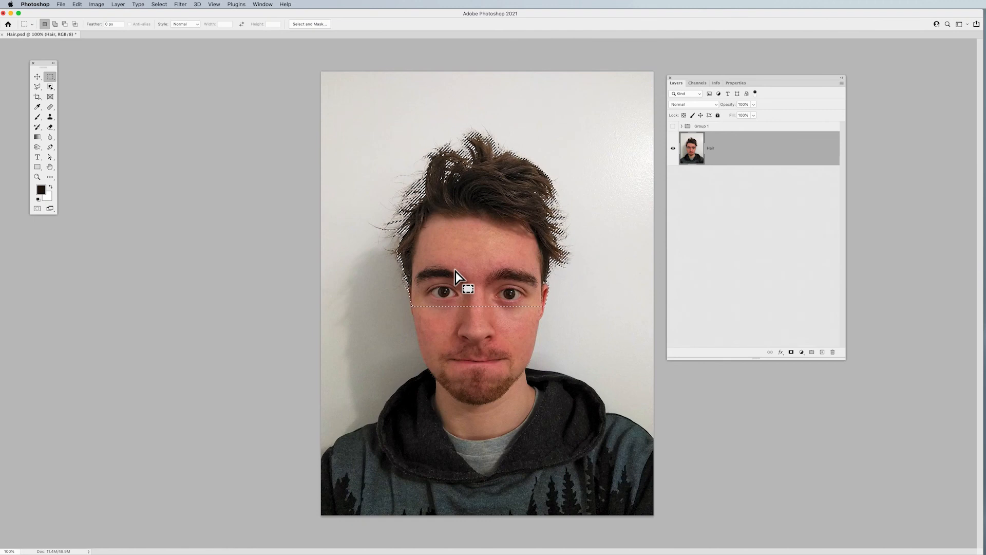
Check the hair edges in Select and Mask and output the selection as a New Layer with Layer Mask
{"action": "left_click", "coordinate": [306, 24]}
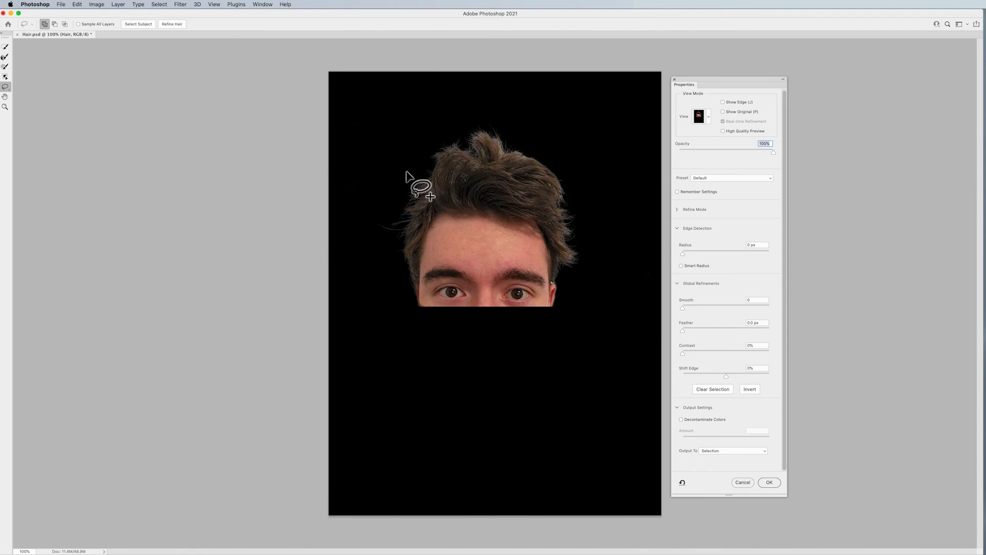
{"action": "key", "text": "super+equal"}
{"action": "left_click_drag", "start_coordinate": [489, 172], "coordinate": [453, 251]}
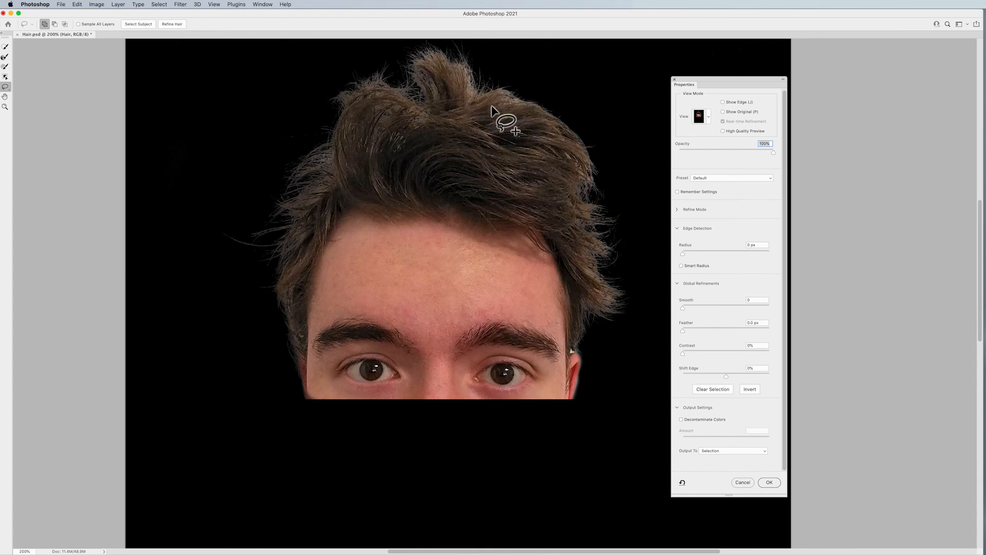
{"action": "scroll", "coordinate": [493, 110], "scroll_direction": "up", "scroll_amount": 2}
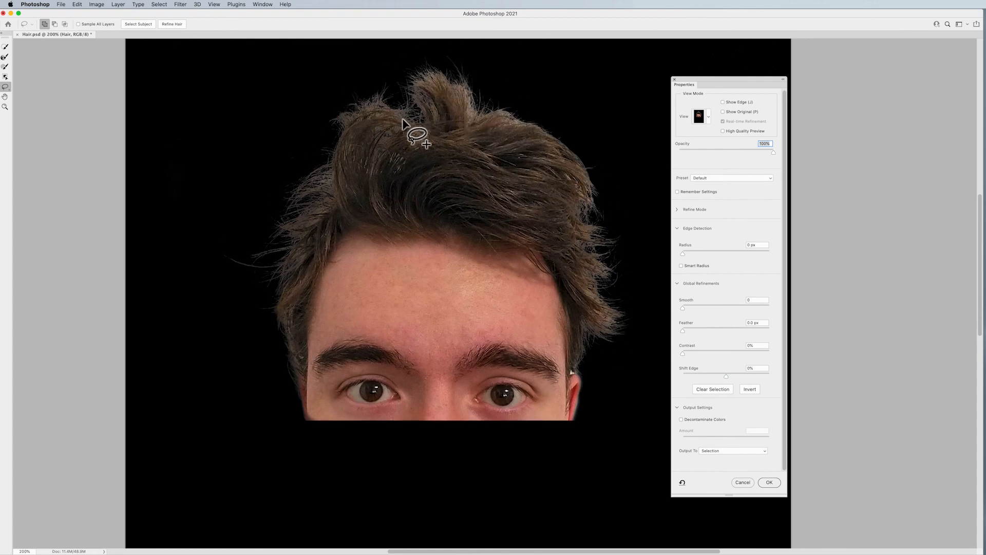
{"action": "left_click", "coordinate": [731, 451]}
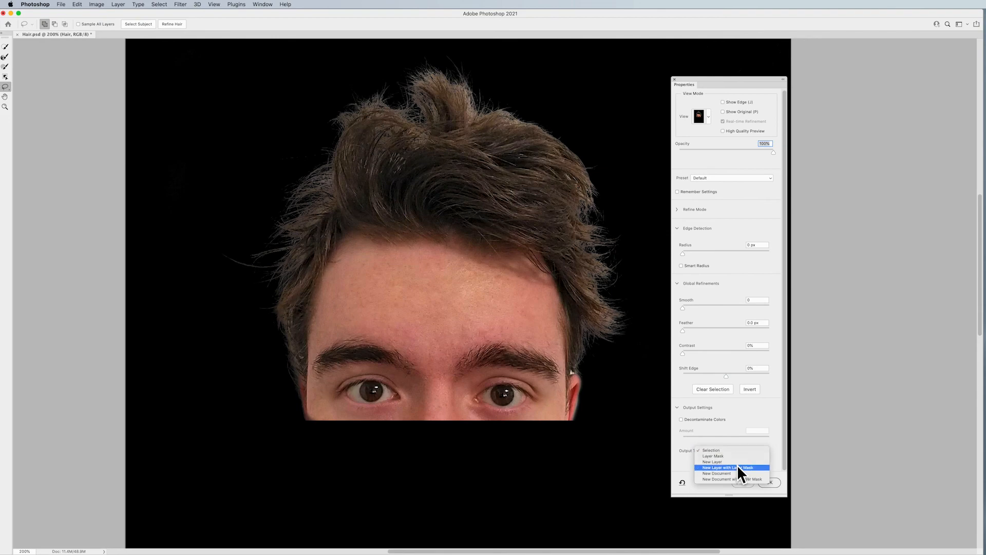
{"action": "left_click", "coordinate": [737, 467]}
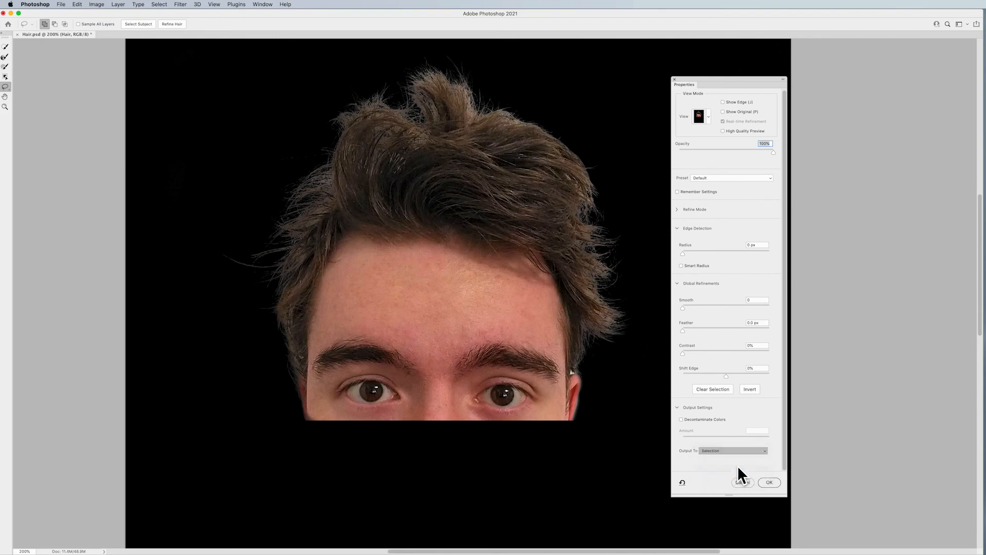
{"action": "left_click", "coordinate": [769, 482]}
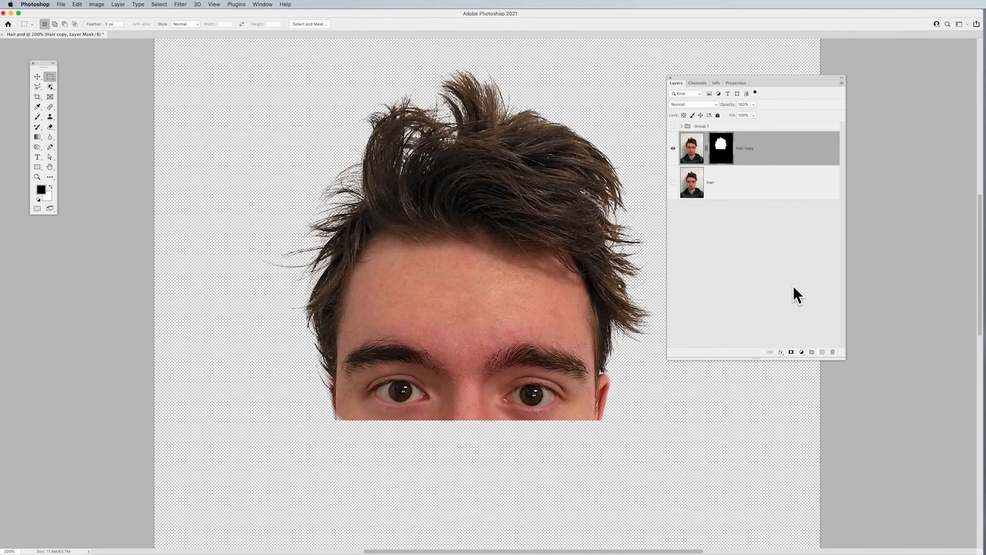
Add a layer named color beneath the masked hair layer and fill it with golden yellow
{"action": "left_click", "coordinate": [822, 352]}
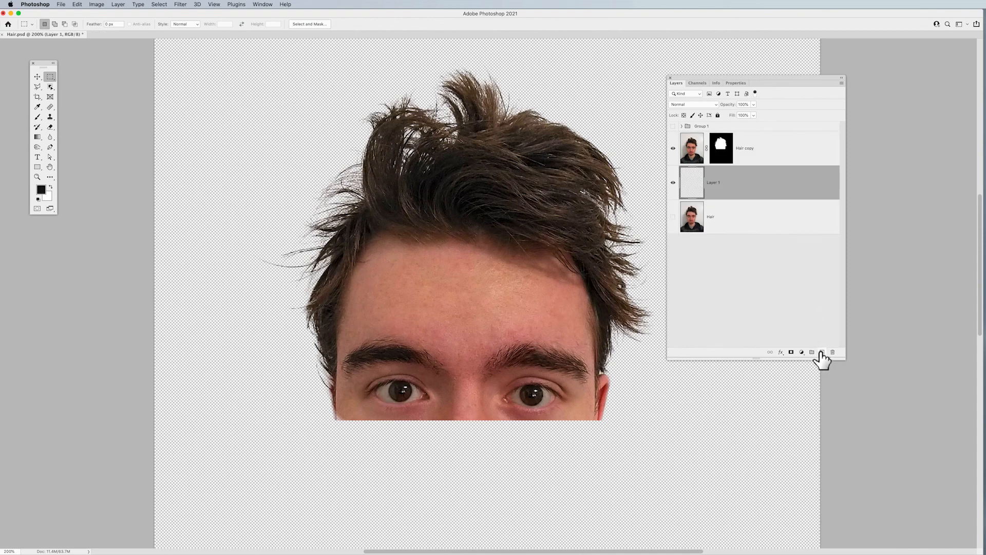
{"action": "left_click", "coordinate": [43, 190]}
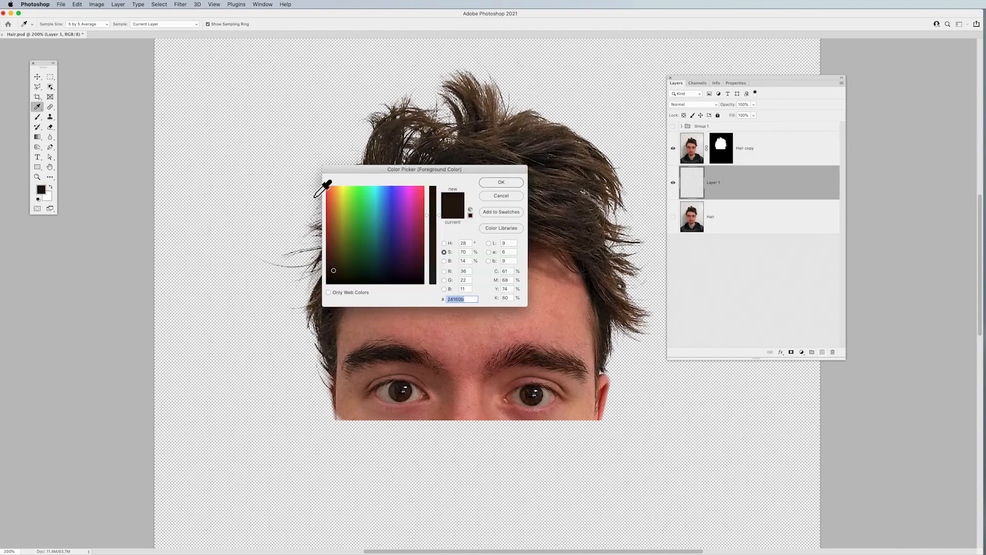
{"action": "left_click", "coordinate": [331, 201]}
{"action": "left_click", "coordinate": [489, 182]}
{"action": "key", "text": "m"}
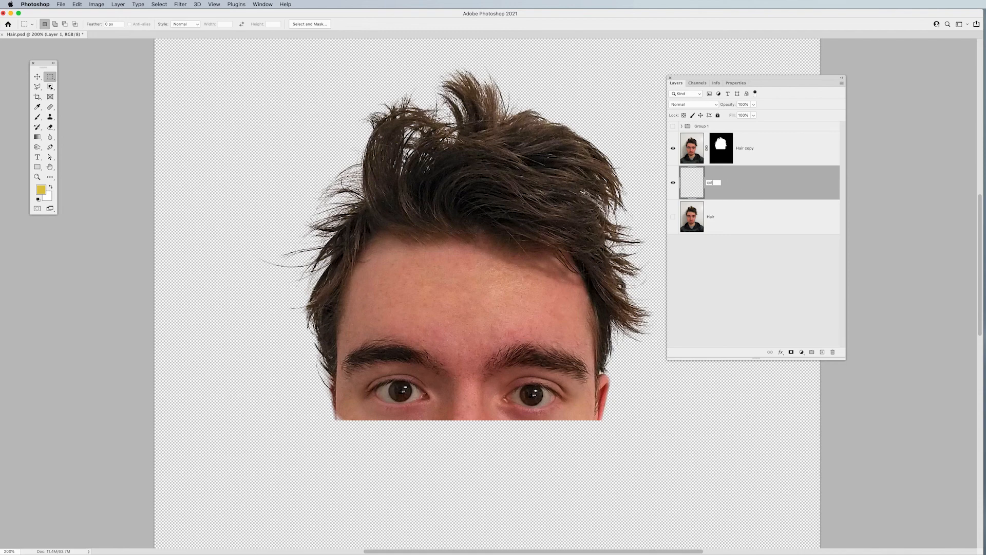
{"action": "key", "text": "alt+BackSpace"}
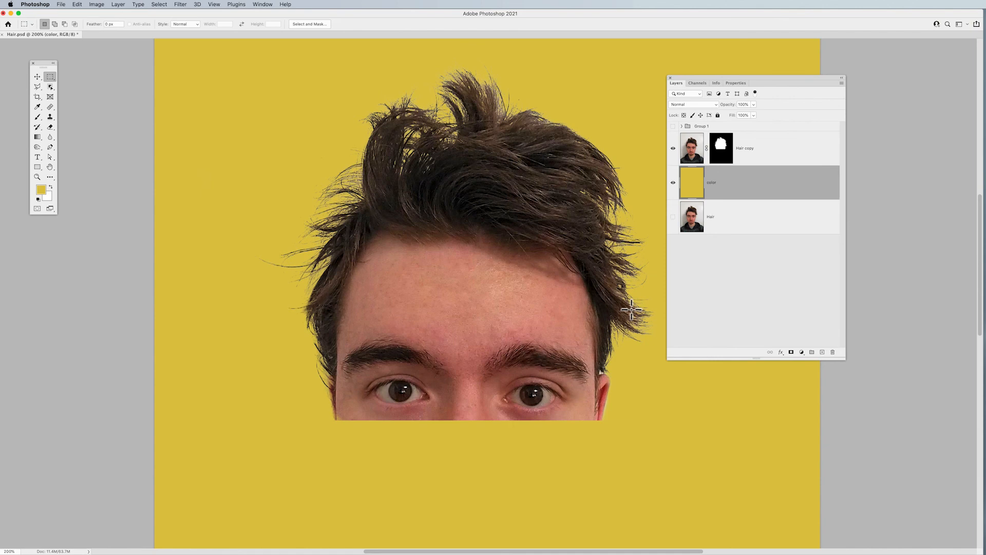
Fill the color layer with dark green #237358
{"action": "left_click", "coordinate": [41, 190]}
{"action": "left_click", "coordinate": [369, 239]}
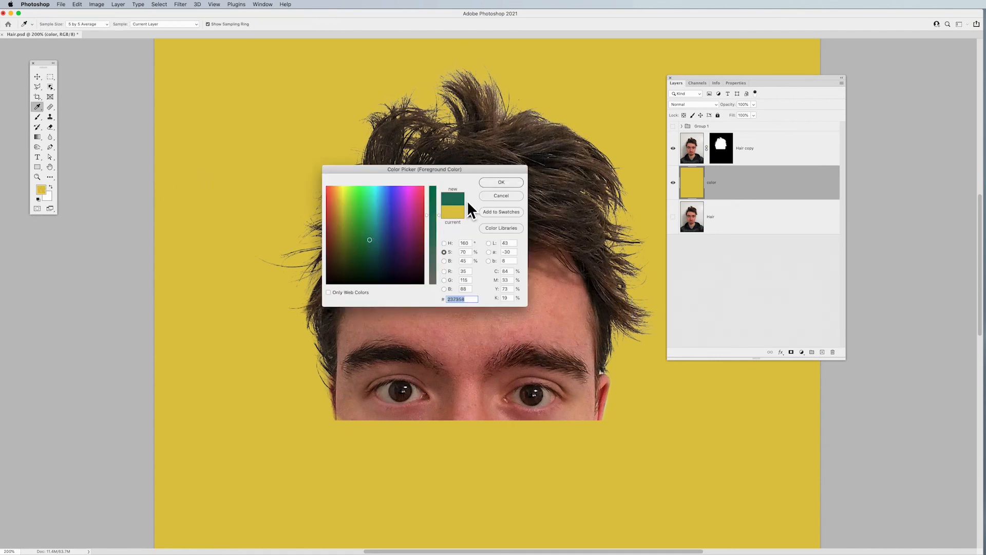
{"action": "left_click", "coordinate": [499, 182]}
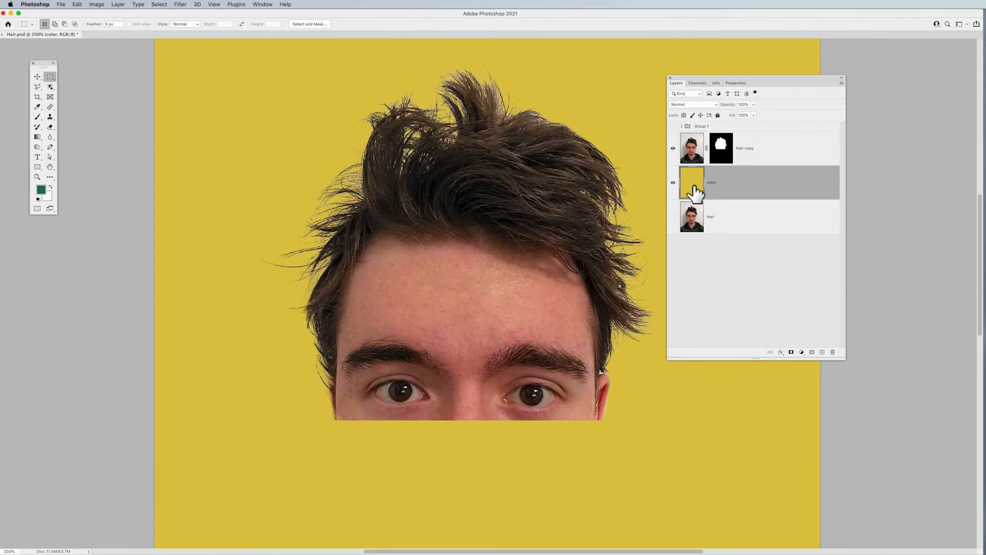
{"action": "key", "text": "alt+BackSpace"}
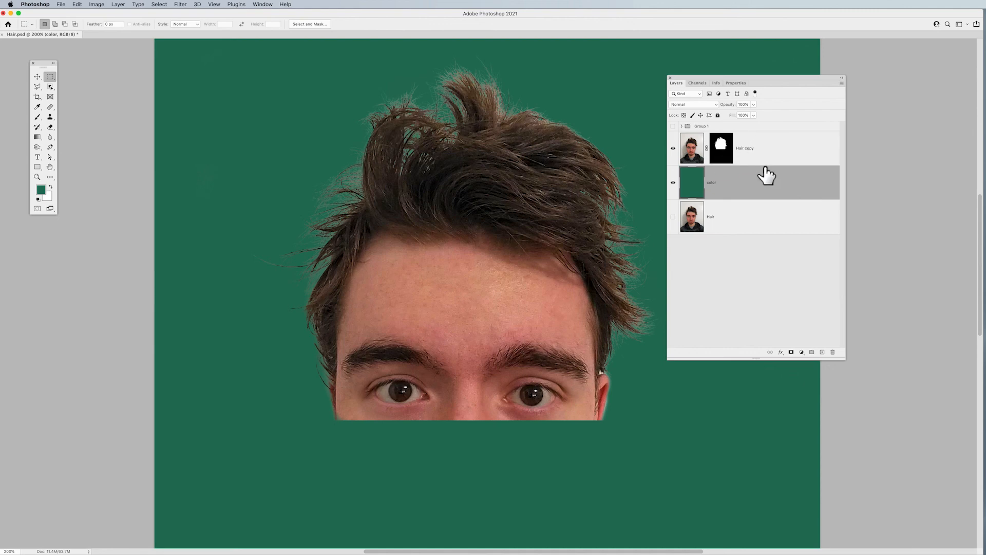
Add a new layer named Hair color above the Hair copy layer
{"action": "left_click", "coordinate": [783, 149]}
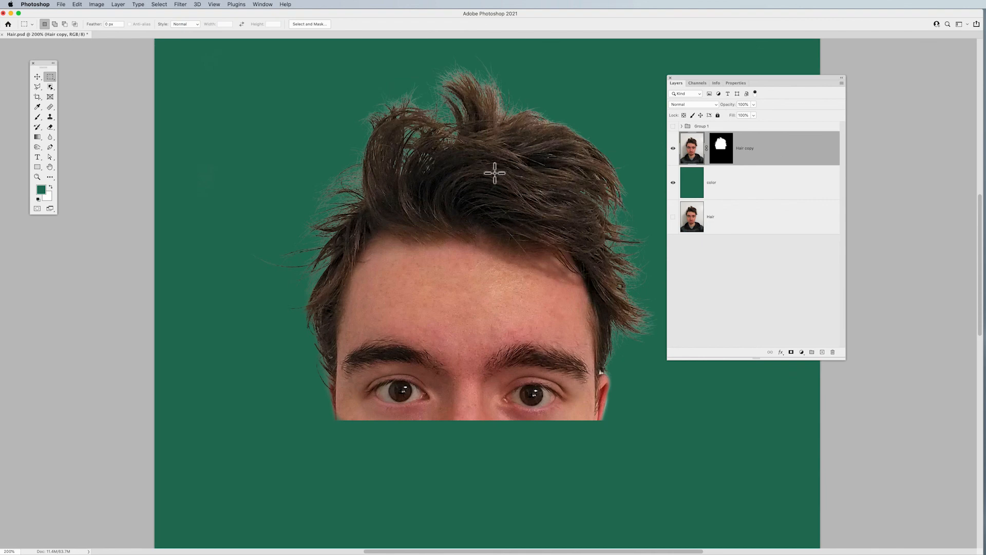
{"action": "left_click", "coordinate": [823, 352]}
{"action": "double_click", "coordinate": [714, 149]}
{"action": "type", "text": "Hair color"}
{"action": "key", "text": "Return"}
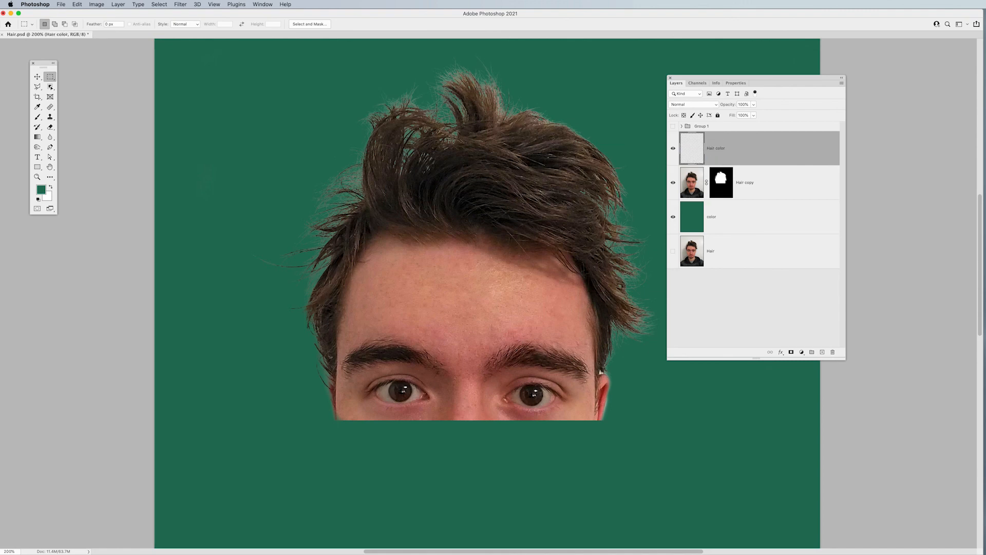
Sample a brown from the hair on the Hair copy layer as the Brush color, and make Hair color the active layer
{"action": "key", "text": "b"}
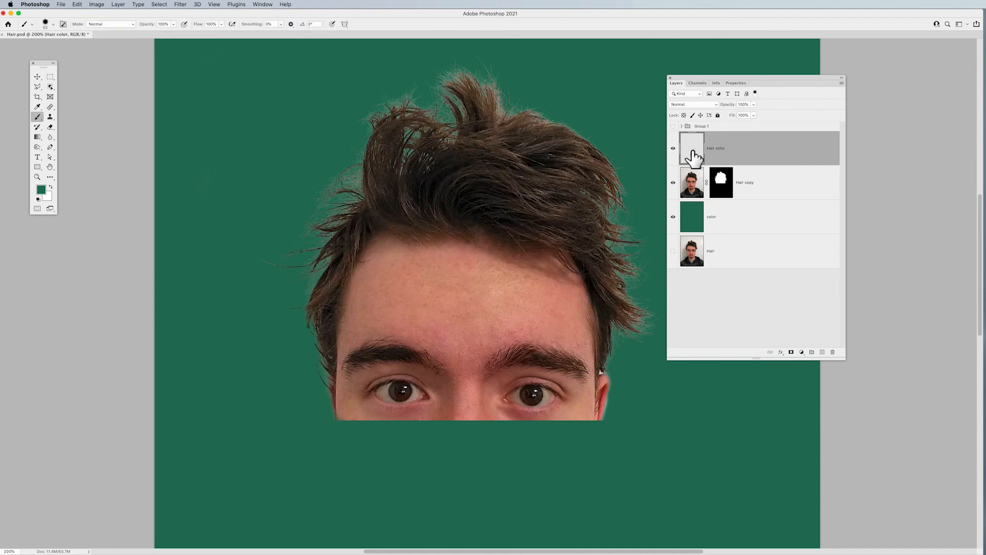
{"action": "left_click", "coordinate": [694, 194]}
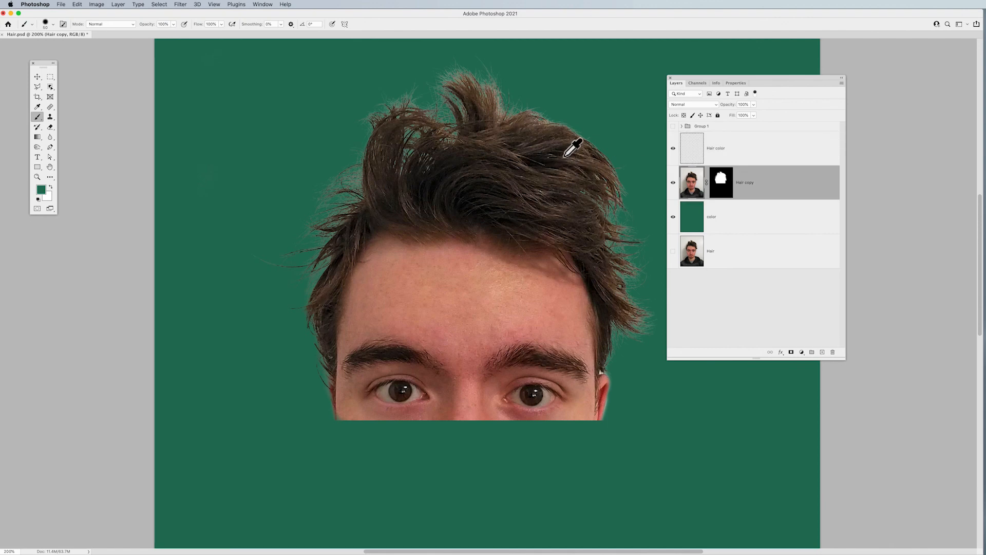
{"action": "key", "text": "i"}
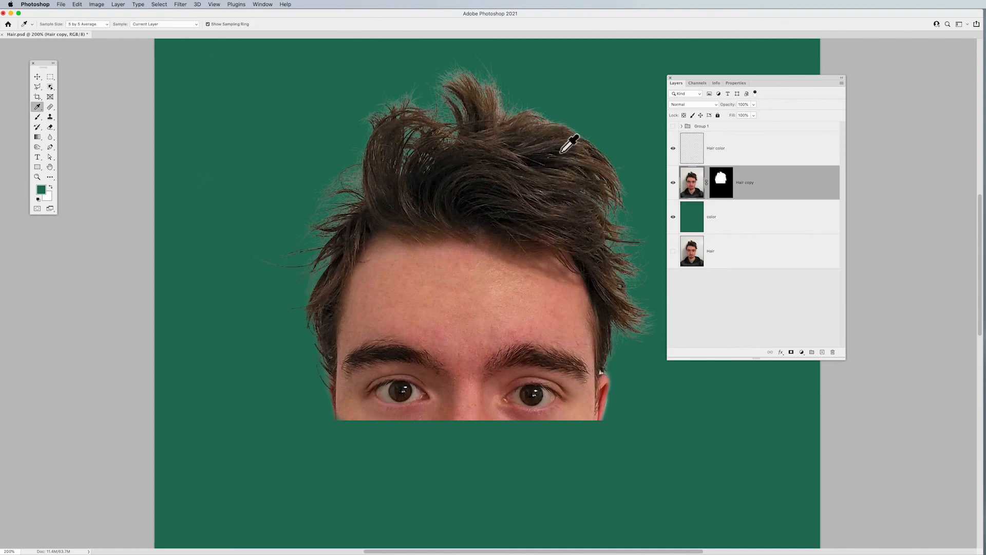
{"action": "left_click", "coordinate": [588, 154]}
{"action": "key", "text": "b"}
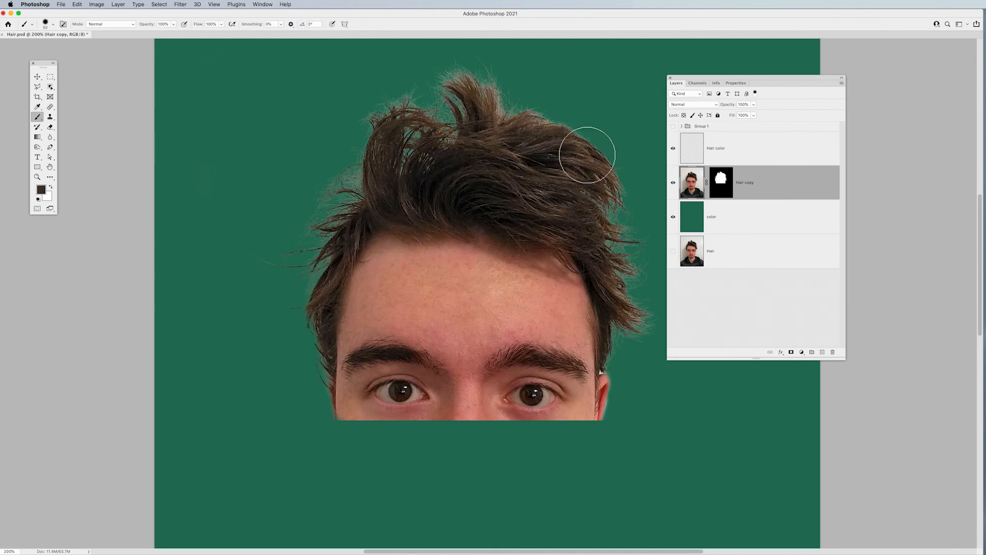
{"action": "left_click", "coordinate": [693, 154]}
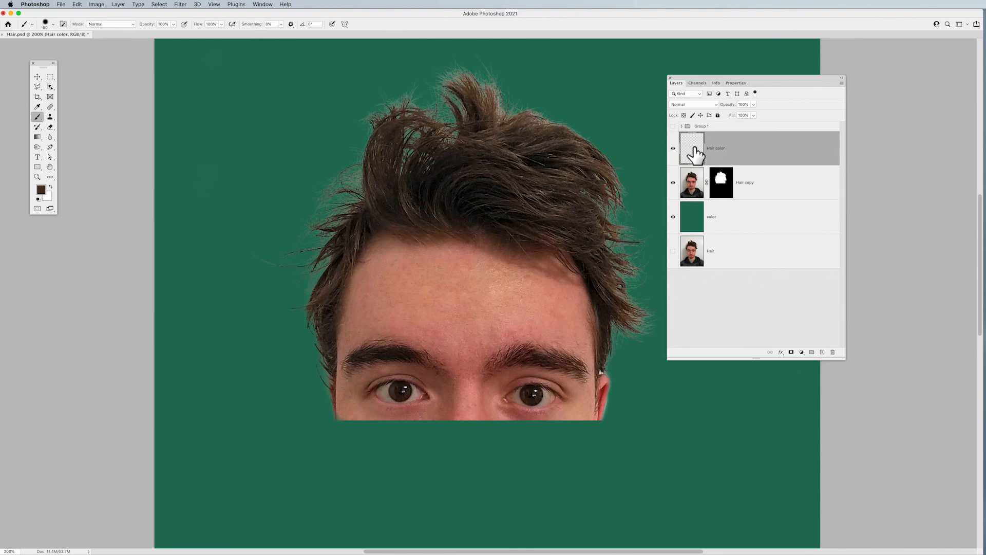
Undo a full-opacity test stroke, then paint the hair's upper-right fringe on Hair color with a larger, softer brush at 60% opacity
{"action": "mouse_move", "coordinate": [526, 105]}
{"action": "left_mouse_down"}
{"action": "mouse_move", "coordinate": [550, 104]}
{"action": "mouse_move", "coordinate": [548, 115]}
{"action": "mouse_move", "coordinate": [588, 130]}
{"action": "left_mouse_up"}
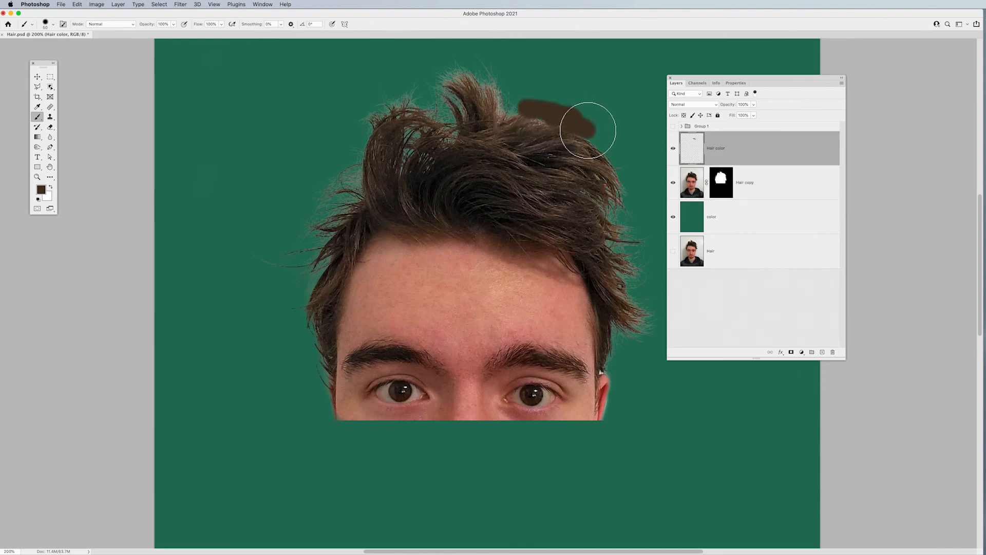
{"action": "key", "text": "super+z"}
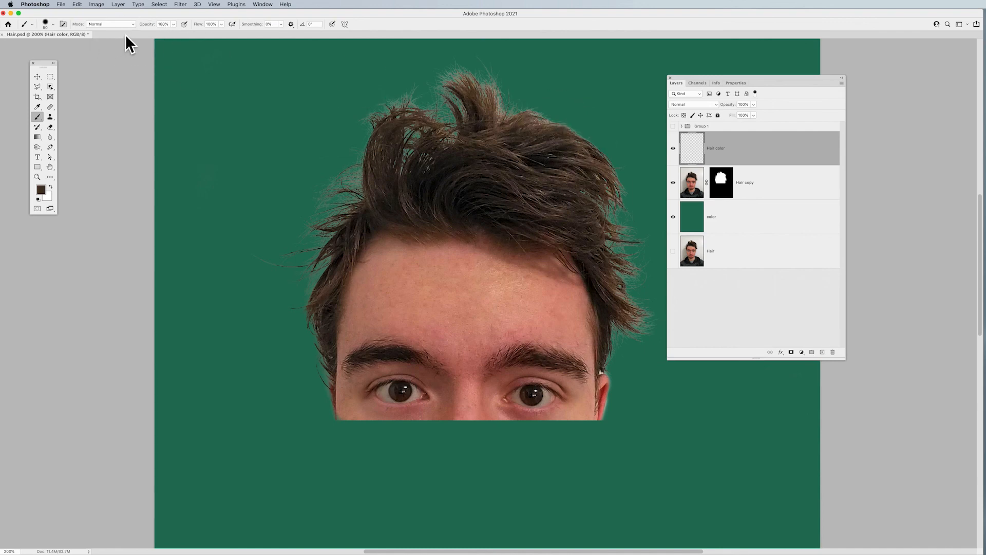
{"action": "left_click_drag", "start_coordinate": [149, 24], "coordinate": [129, 24]}
{"action": "mouse_move", "coordinate": [539, 116]}
{"action": "left_mouse_down"}
{"action": "mouse_move", "coordinate": [584, 127]}
{"action": "mouse_move", "coordinate": [614, 160]}
{"action": "mouse_move", "coordinate": [627, 195]}
{"action": "mouse_move", "coordinate": [622, 221]}
{"action": "mouse_move", "coordinate": [612, 207]}
{"action": "mouse_move", "coordinate": [613, 193]}
{"action": "mouse_move", "coordinate": [633, 236]}
{"action": "left_mouse_up"}
{"action": "key", "text": "shift+bracketleft"}
{"action": "key", "text": "bracketright"}
{"action": "key", "text": "bracketright"}
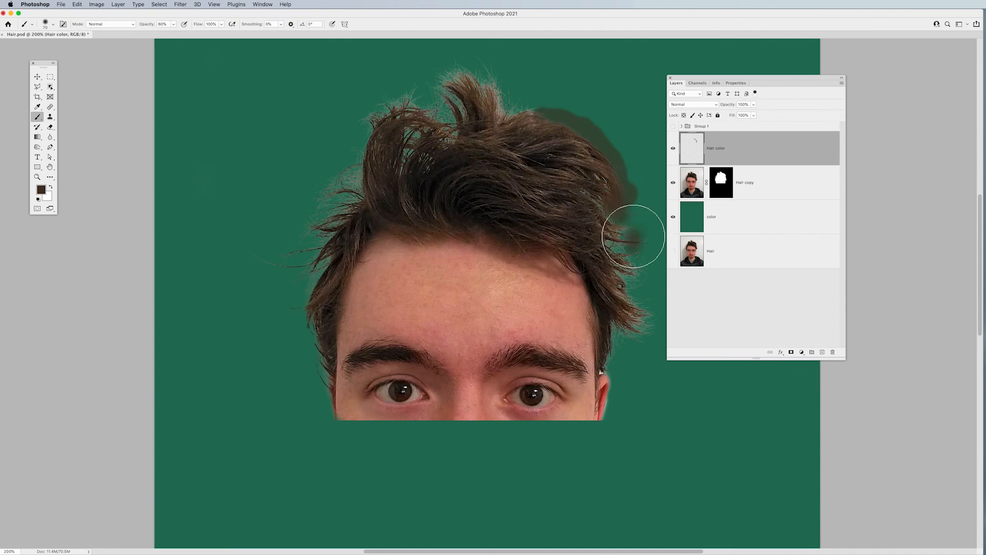
Sample a darker brown from the Hair copy layer and paint it on Hair color over the lower wisps beside the ear
{"action": "left_click", "coordinate": [687, 190]}
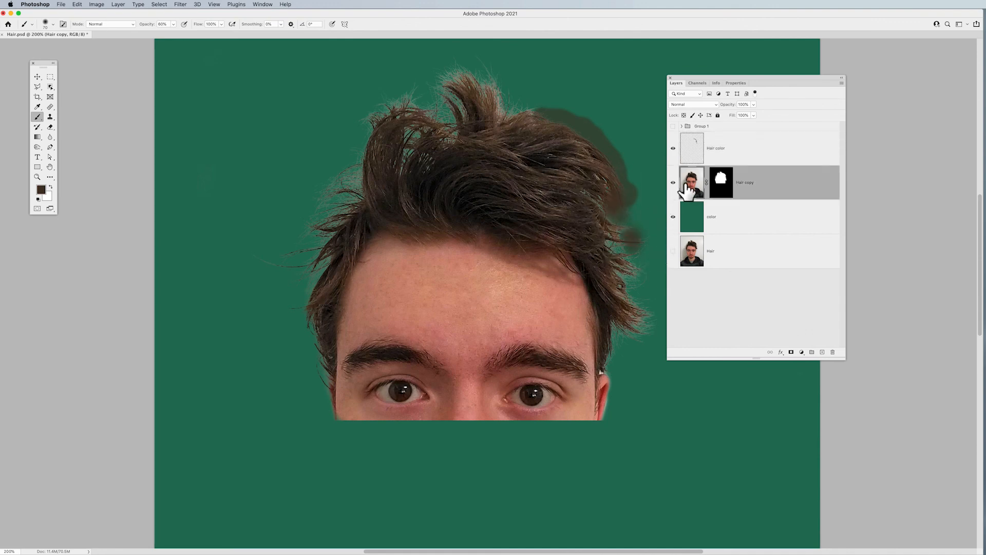
{"action": "key", "text": "i"}
{"action": "left_click", "coordinate": [561, 162]}
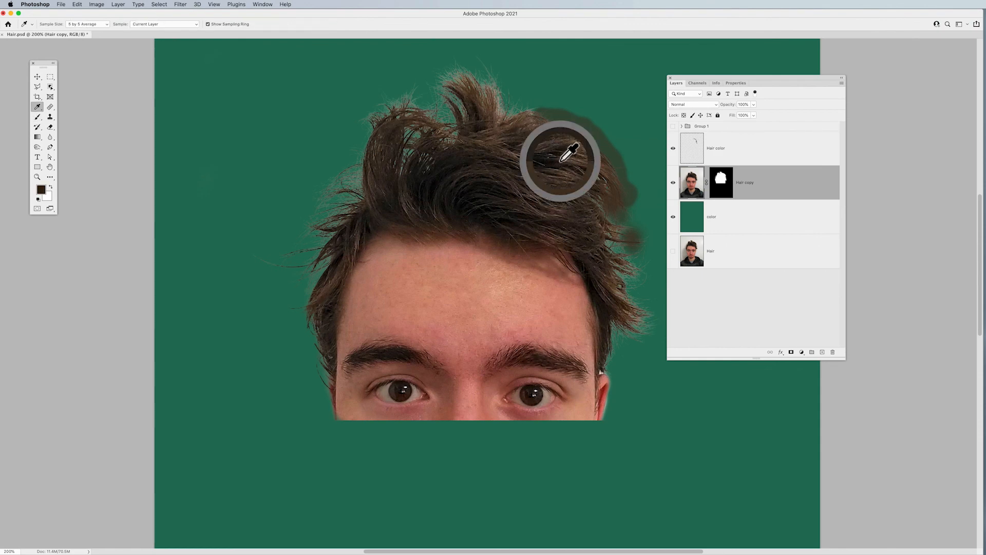
{"action": "key", "text": "b"}
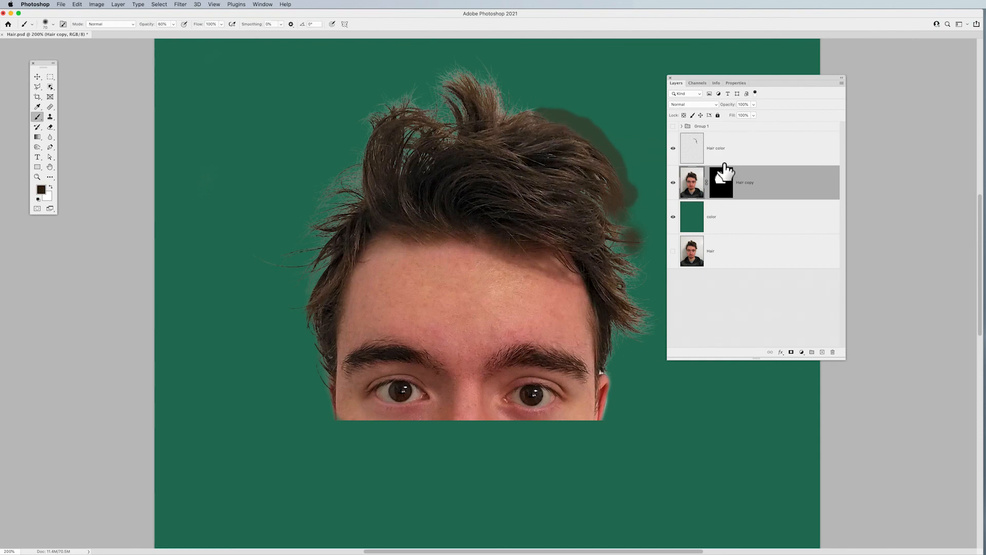
{"action": "left_click", "coordinate": [697, 150]}
{"action": "mouse_move", "coordinate": [638, 231]}
{"action": "left_mouse_down"}
{"action": "mouse_move", "coordinate": [639, 270]}
{"action": "mouse_move", "coordinate": [624, 271]}
{"action": "mouse_move", "coordinate": [639, 275]}
{"action": "mouse_move", "coordinate": [634, 282]}
{"action": "mouse_move", "coordinate": [621, 219]}
{"action": "left_mouse_up"}
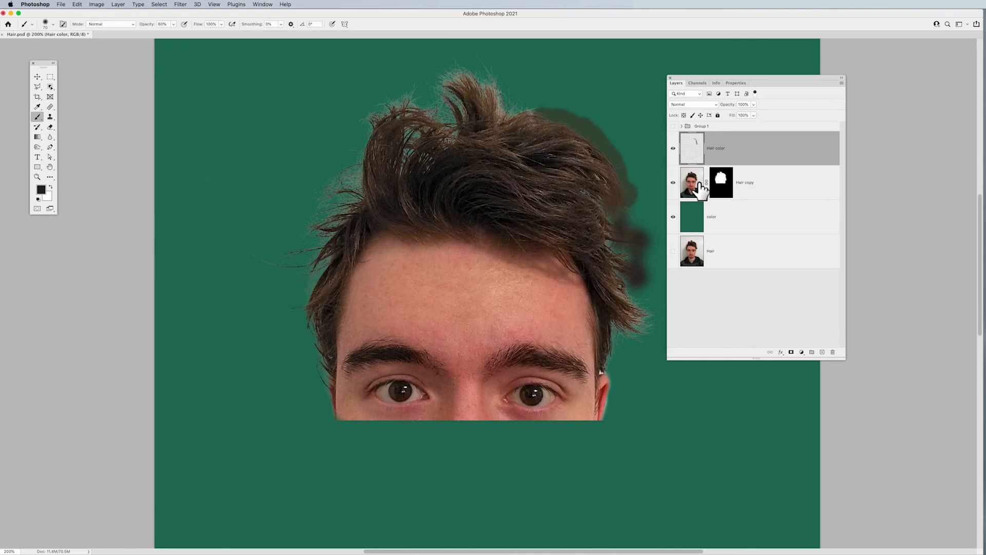
Clip the Hair color layer to Hair copy and paint over the light fringes around the hair's outer edge and top tuft
{"action": "left_click_drag", "start_coordinate": [701, 189], "coordinate": [757, 161]}
{"action": "left_click", "coordinate": [757, 161], "text": "alt"}
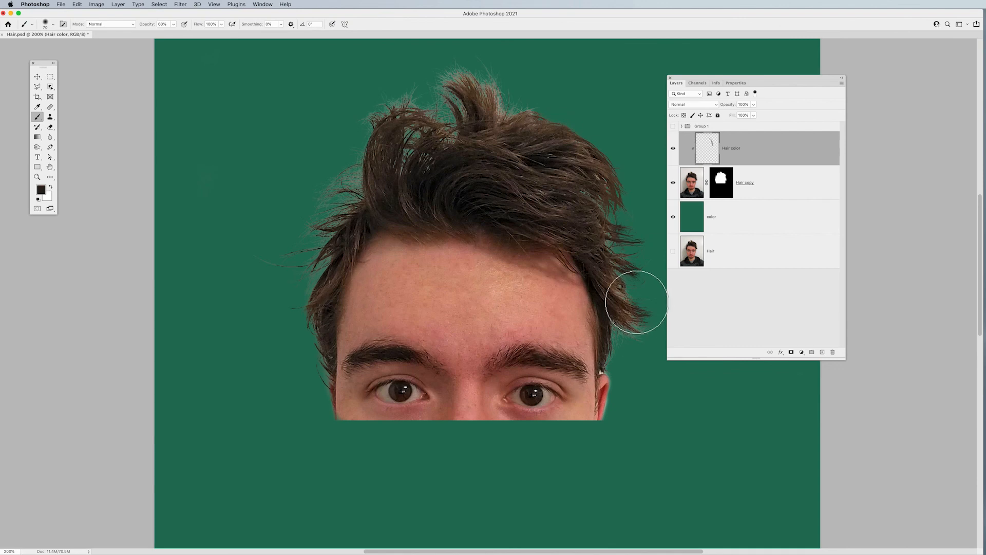
{"action": "left_click_drag", "start_coordinate": [627, 331], "coordinate": [634, 333]}
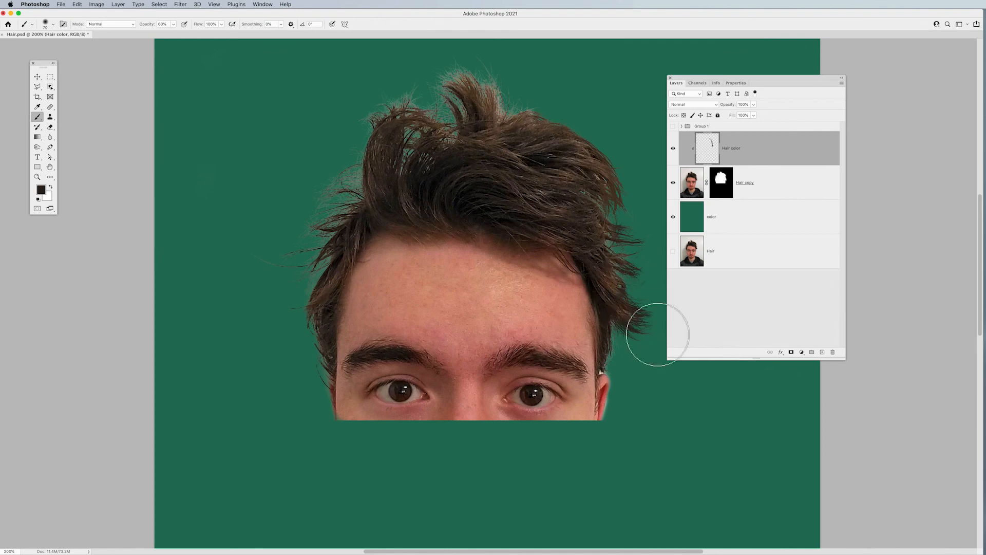
{"action": "mouse_move", "coordinate": [518, 97]}
{"action": "left_mouse_down"}
{"action": "mouse_move", "coordinate": [504, 109]}
{"action": "mouse_move", "coordinate": [488, 60]}
{"action": "mouse_move", "coordinate": [483, 73]}
{"action": "mouse_move", "coordinate": [467, 59]}
{"action": "mouse_move", "coordinate": [444, 62]}
{"action": "mouse_move", "coordinate": [447, 107]}
{"action": "mouse_move", "coordinate": [458, 77]}
{"action": "mouse_move", "coordinate": [511, 80]}
{"action": "mouse_move", "coordinate": [603, 119]}
{"action": "mouse_move", "coordinate": [531, 103]}
{"action": "mouse_move", "coordinate": [535, 118]}
{"action": "mouse_move", "coordinate": [629, 150]}
{"action": "mouse_move", "coordinate": [601, 237]}
{"action": "mouse_move", "coordinate": [590, 221]}
{"action": "left_mouse_up"}
Set the brush opacity to 30% and paint over the light fringes along the top and the opposite side of the hair
{"action": "key", "text": "3"}
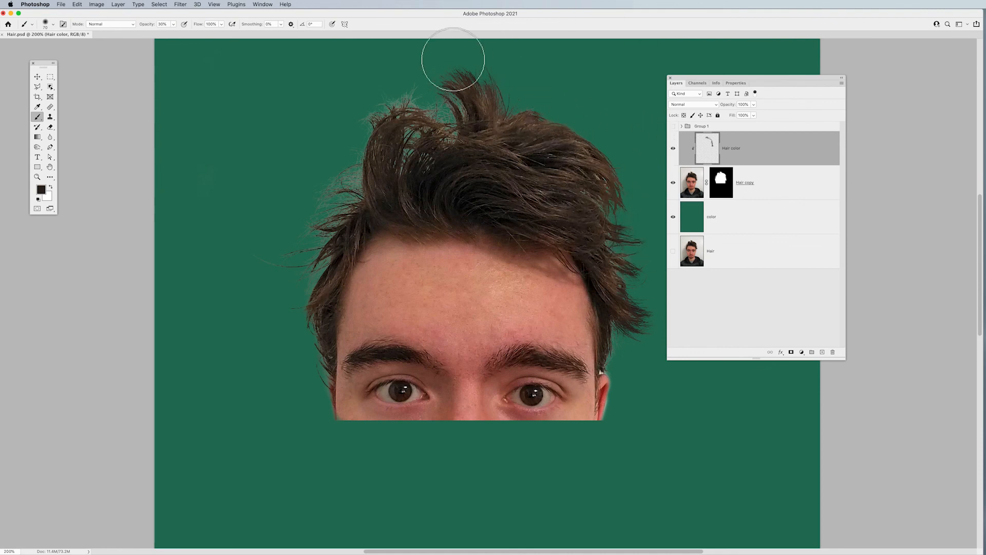
{"action": "left_click", "coordinate": [34, 77]}
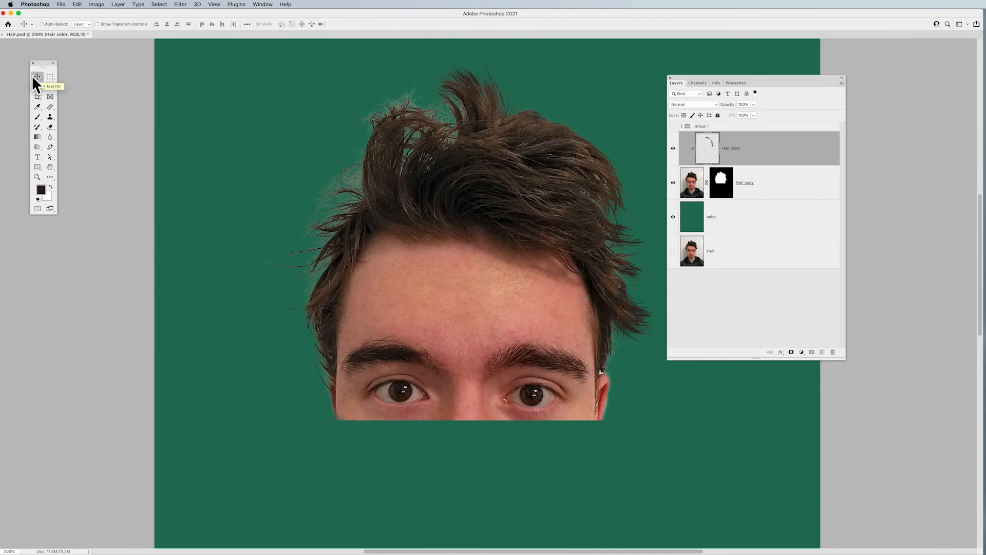
{"action": "key", "text": "b"}
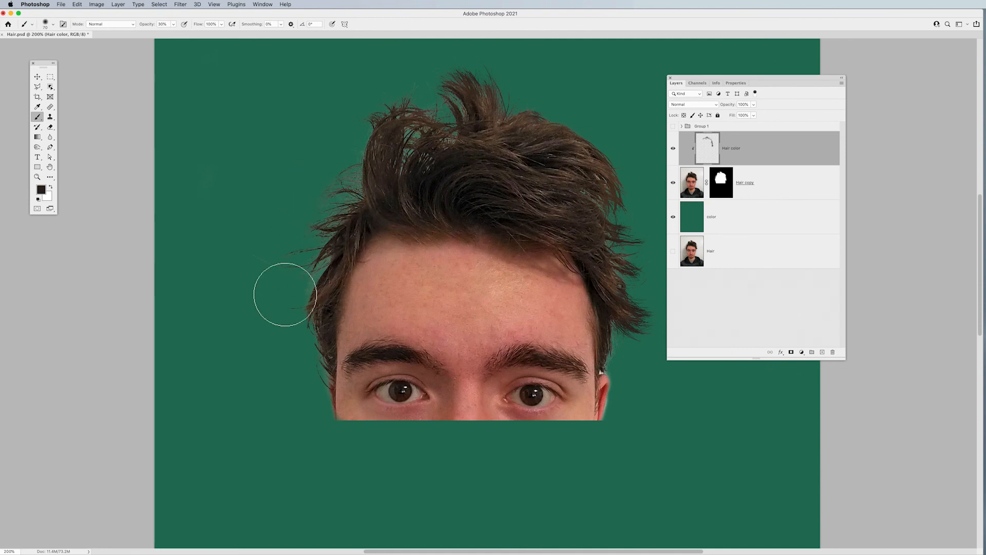
{"action": "mouse_move", "coordinate": [306, 358]}
{"action": "left_mouse_down"}
{"action": "mouse_move", "coordinate": [333, 262]}
{"action": "mouse_move", "coordinate": [319, 261]}
{"action": "left_mouse_up"}
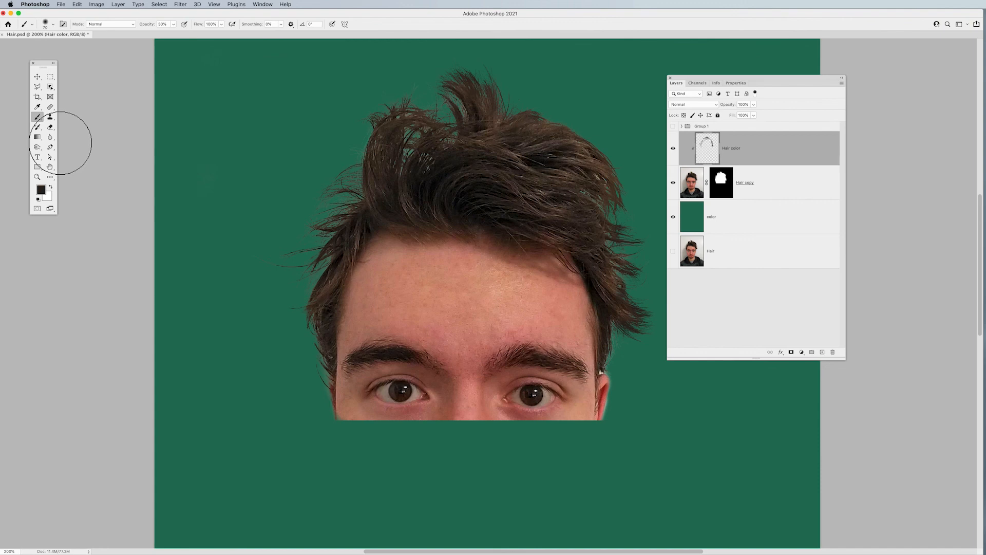
{"action": "left_click", "coordinate": [37, 77]}
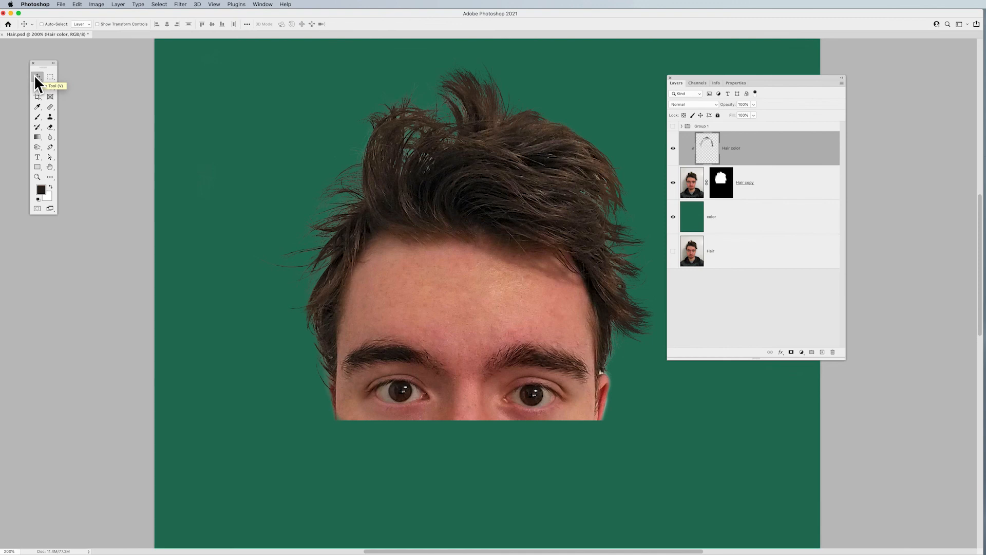
{"action": "left_click", "coordinate": [48, 86]}
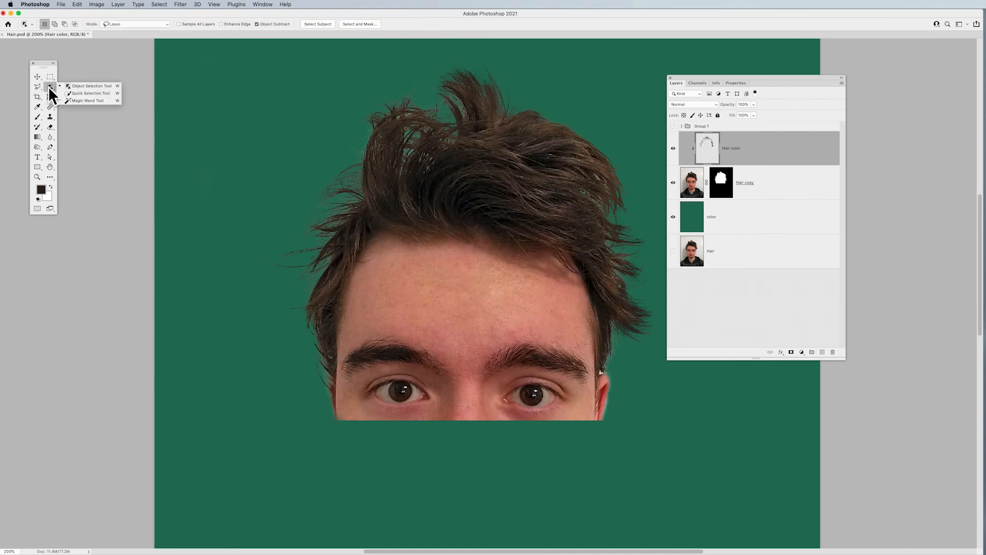
{"action": "left_click", "coordinate": [100, 86]}
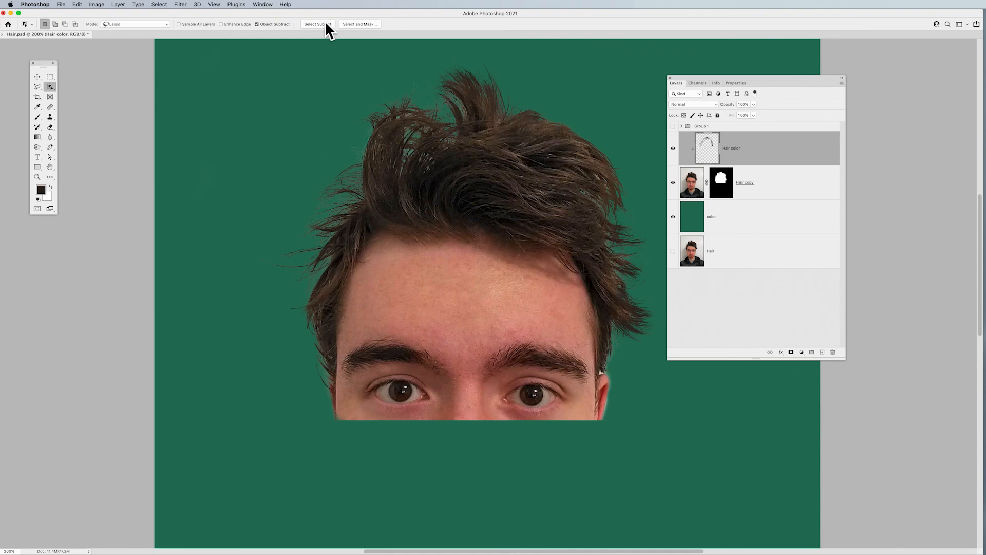
{"action": "left_click", "coordinate": [37, 76]}
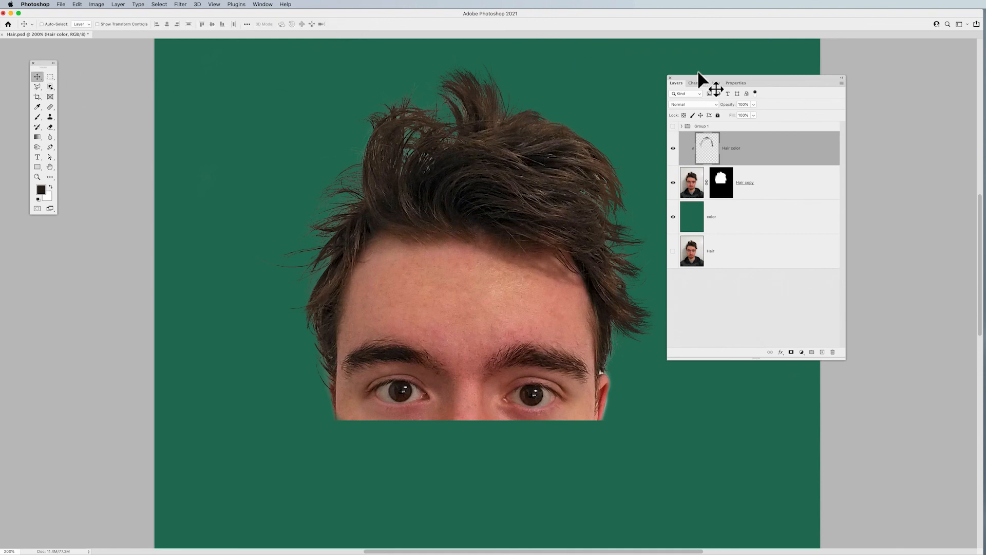
Review the Blue copy channel in the channel list, and select the layer mask of Hair copy
{"action": "left_click", "coordinate": [702, 83]}
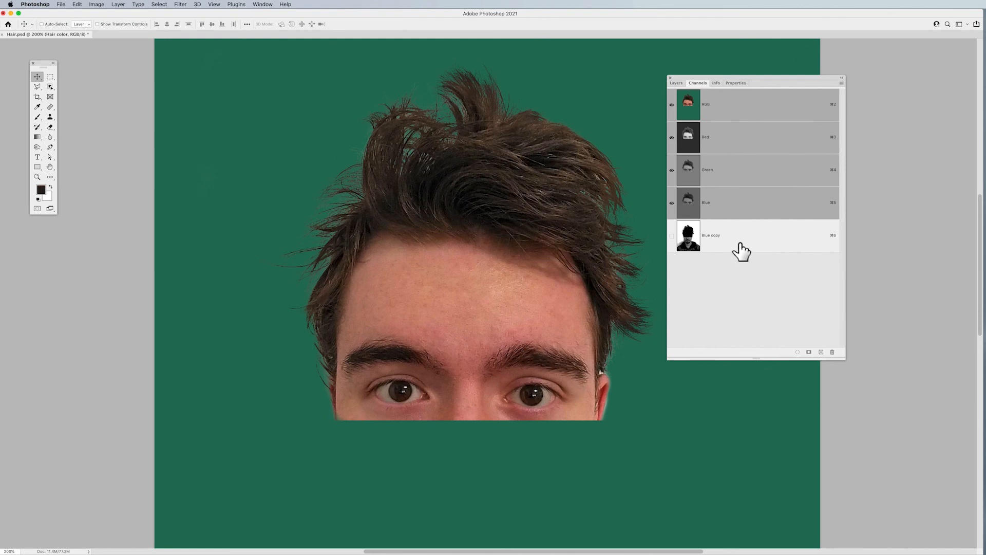
{"action": "left_click", "coordinate": [676, 83]}
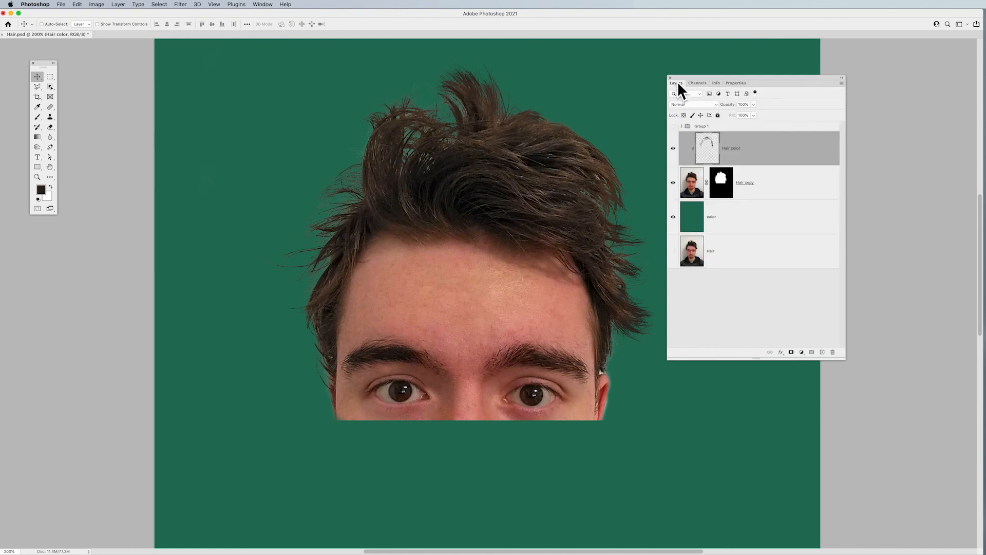
{"action": "left_click", "coordinate": [730, 190]}
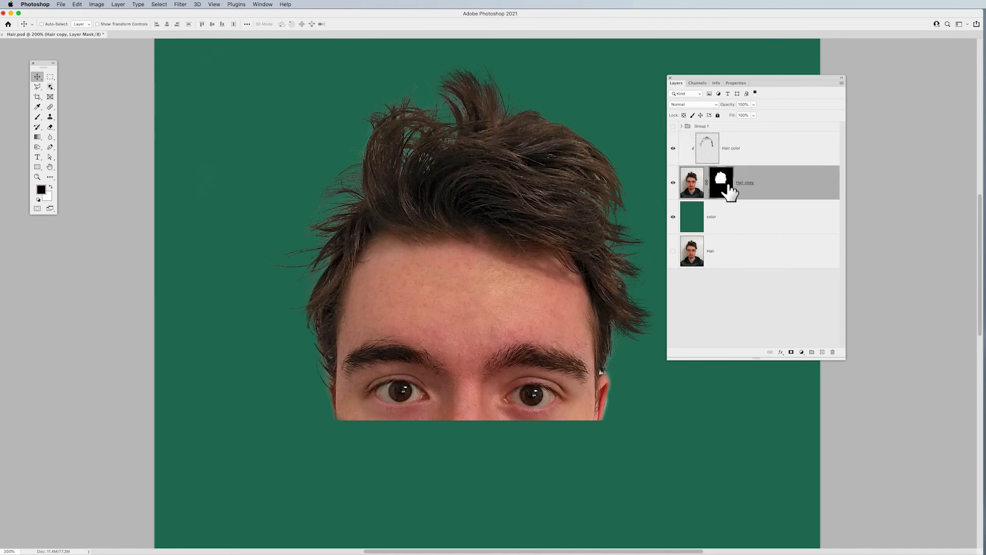